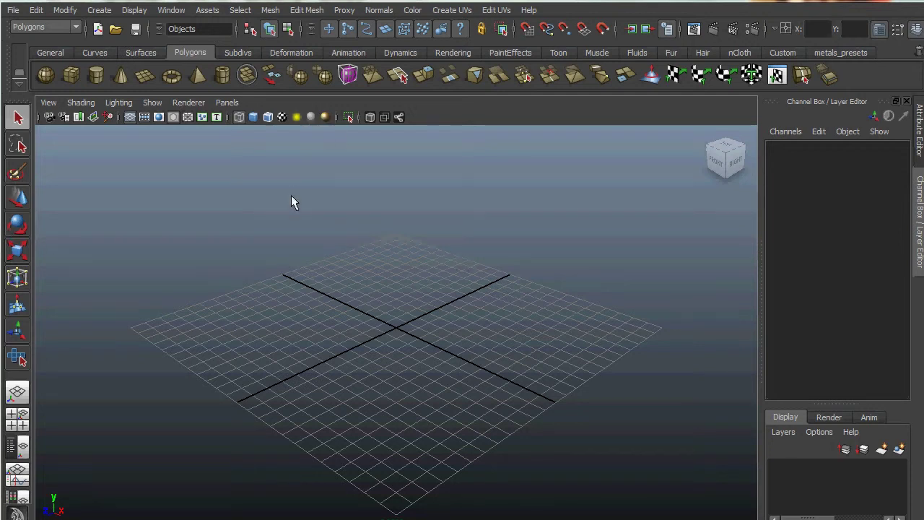
# - Create a polygon cube at the centre of the grid and frame it in the view
pyautogui.click(71, 75)
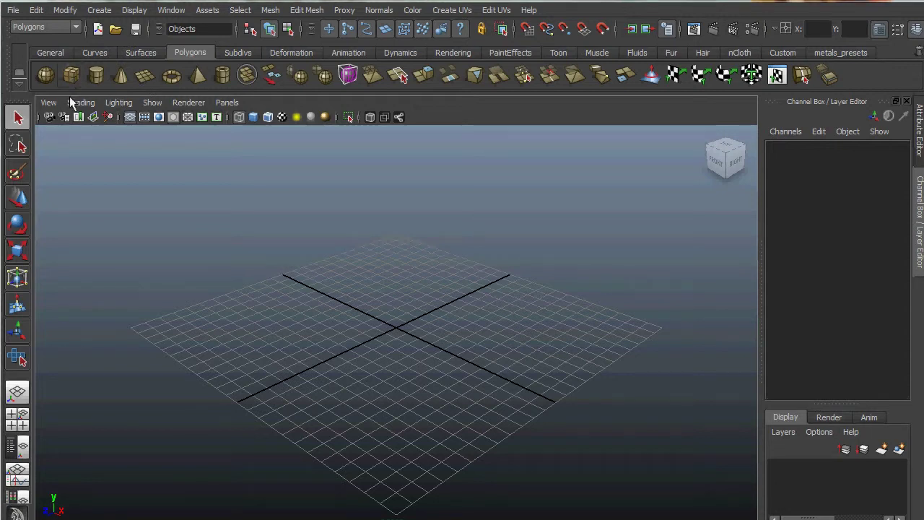
pyautogui.click(413, 322)
pyautogui.press('f')
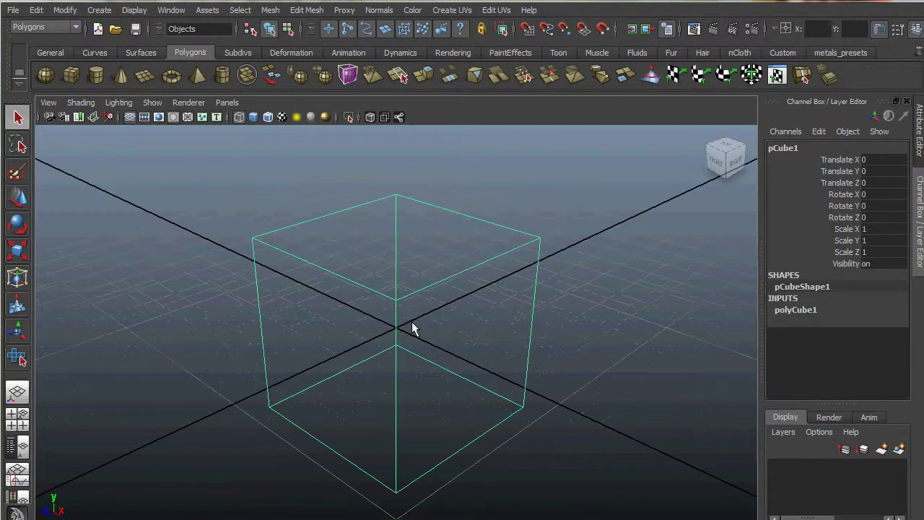
pyautogui.keyDown('alt'); pyautogui.moveTo(429, 320); pyautogui.dragTo(386, 322, button='right'); pyautogui.keyUp('alt')
pyautogui.keyDown('alt'); pyautogui.moveTo(387, 322); pyautogui.dragTo(390, 316); pyautogui.keyUp('alt')
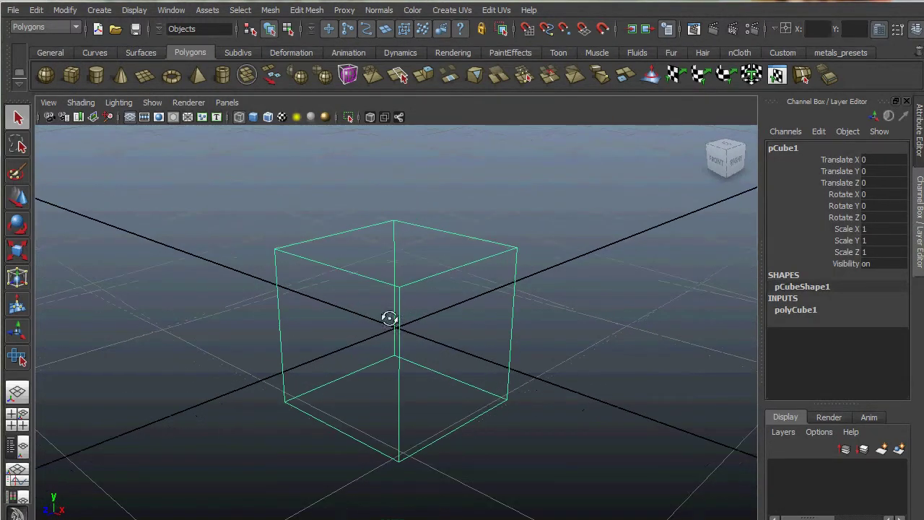
# - Set the cube's height to 0.3 in its creation inputs
pyautogui.click(816, 309)
pyautogui.doubleClick(862, 323)
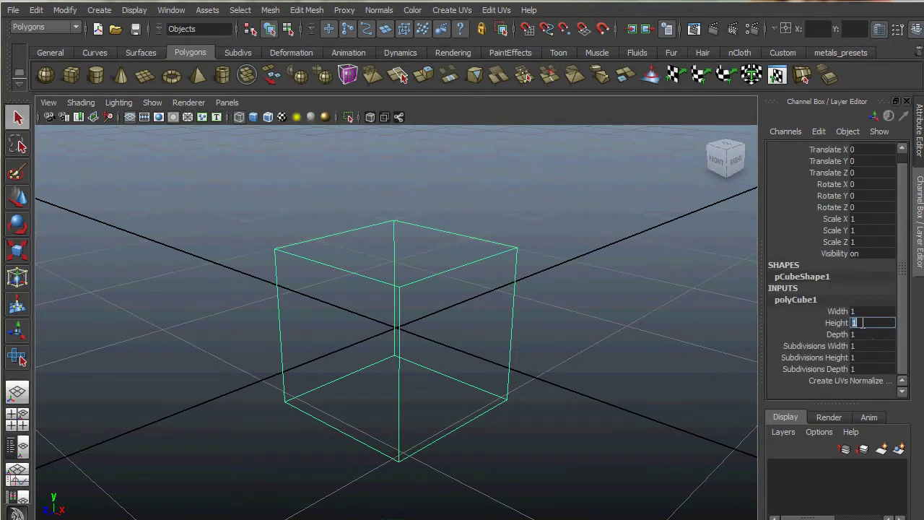
pyautogui.write('.3')
pyautogui.press('Return')
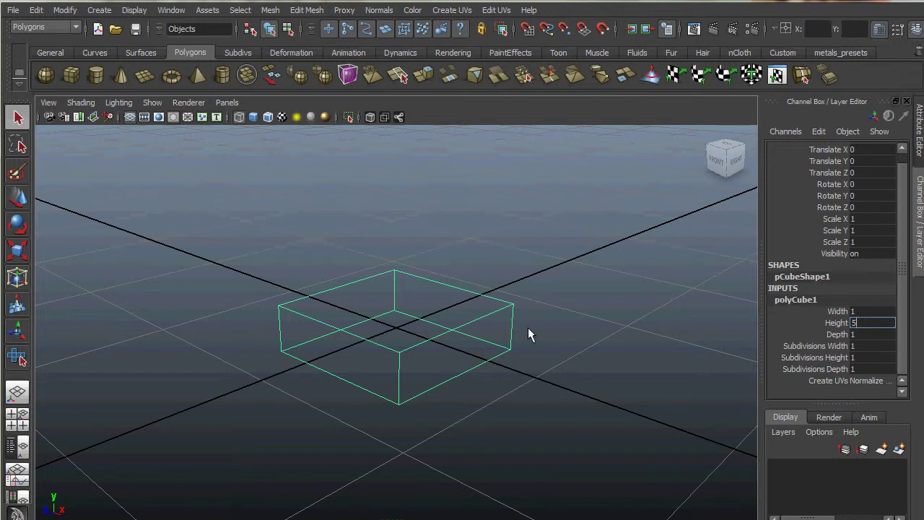
# - Try a cube height of 5 and set it back to 0.3
pyautogui.press('Return')
pyautogui.press('f')
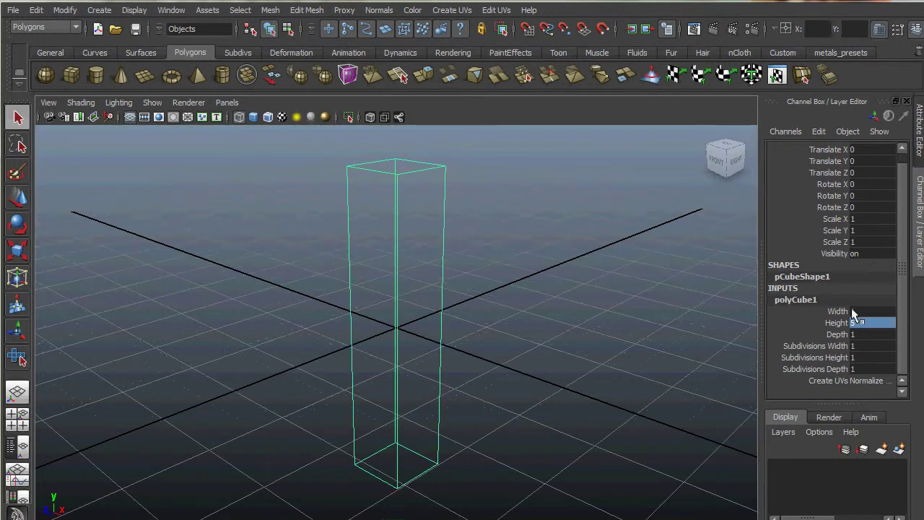
pyautogui.doubleClick(864, 323)
pyautogui.write('.3')
pyautogui.press('Return')
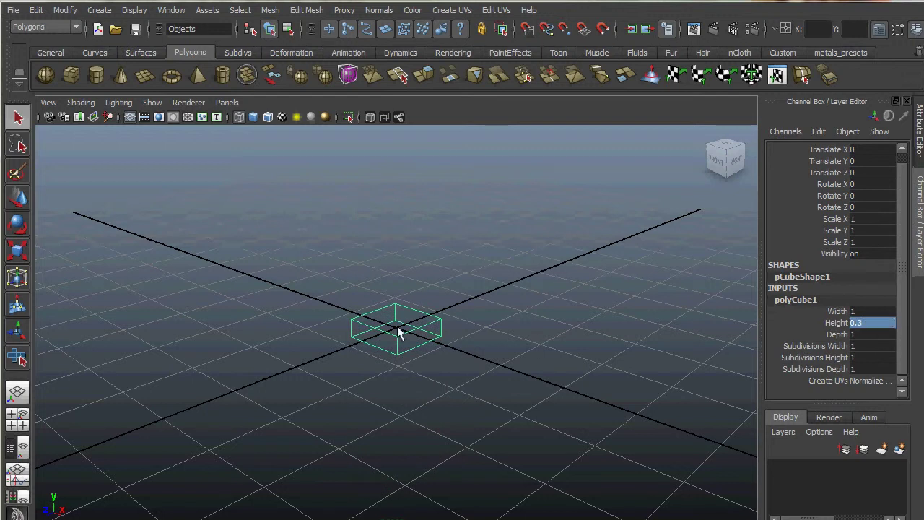
# - Frame the flattened cube and display it as a shaded solid
pyautogui.press('f')
pyautogui.press('5')
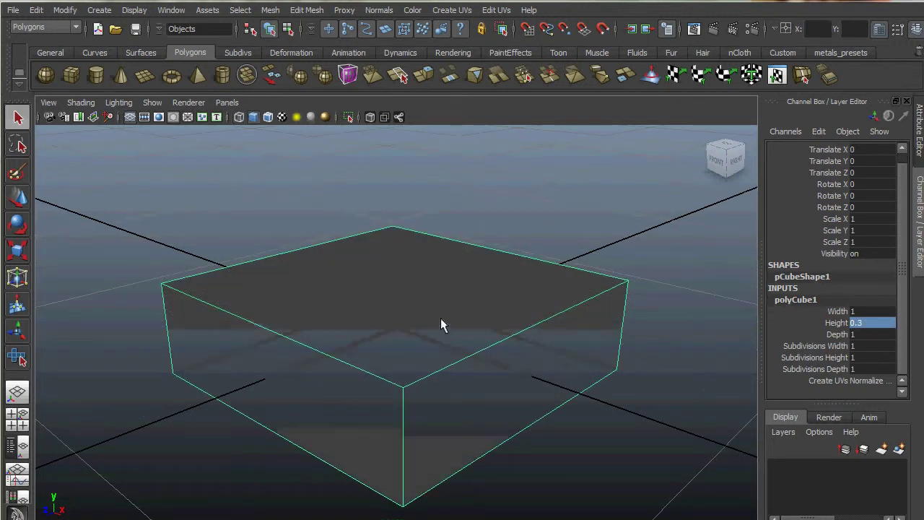
pyautogui.scroll(-3, 440, 318)
# - Extrude the cube's top face scaled inward, and extrude the inset face upward by about 0.4
pyautogui.moveTo(411, 304); pyautogui.dragTo(409, 340, button='right')
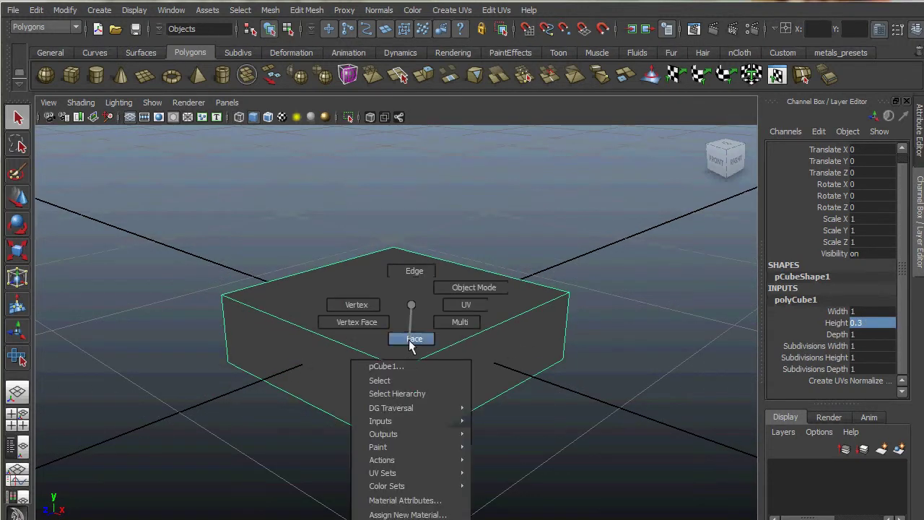
pyautogui.click(462, 325)
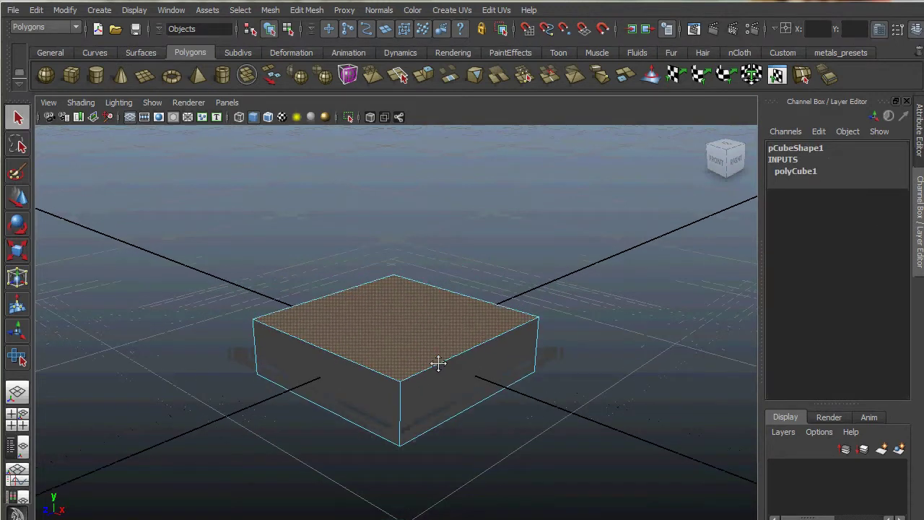
pyautogui.click(309, 10)
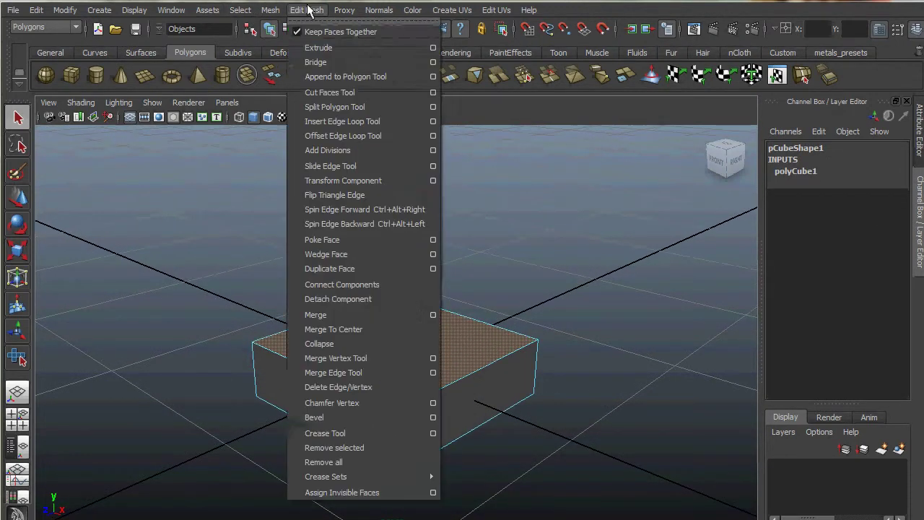
pyautogui.click(311, 48)
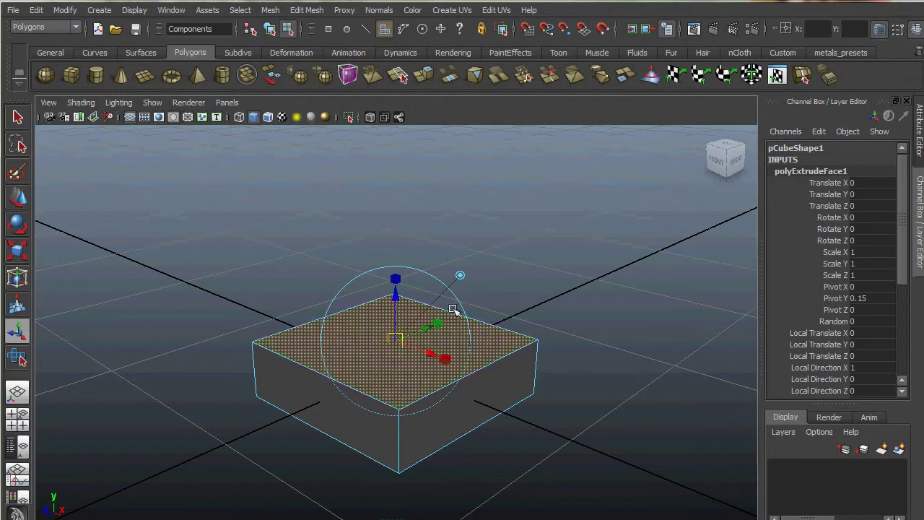
pyautogui.moveTo(394, 339); pyautogui.dragTo(378, 347)
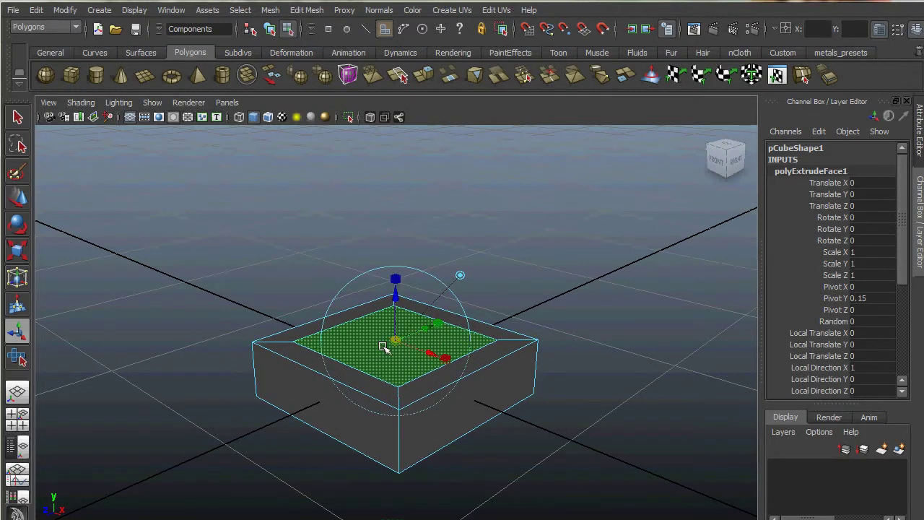
pyautogui.hotkey('ctrl', 'e')
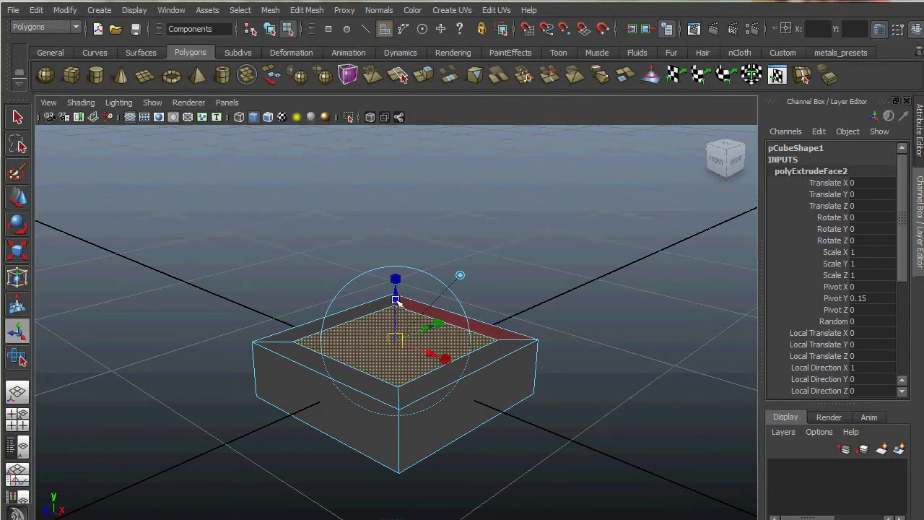
pyautogui.moveTo(393, 289); pyautogui.dragTo(387, 212)
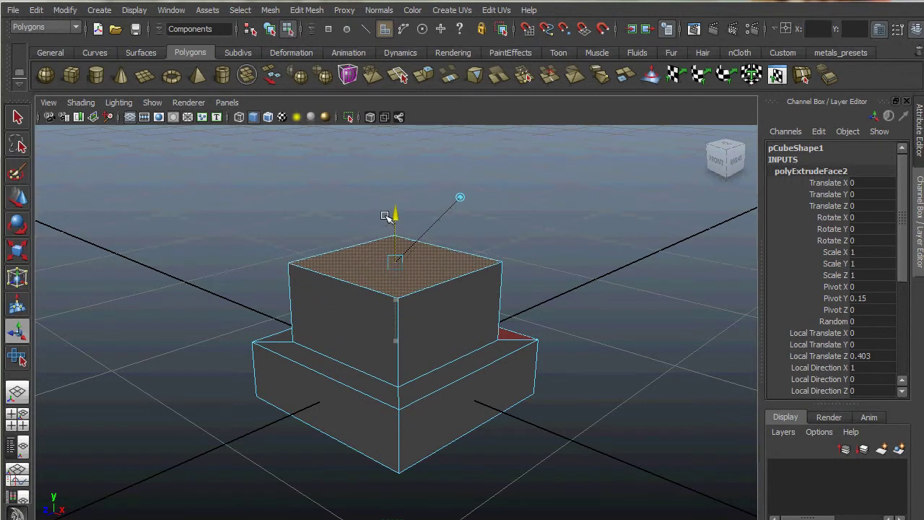
# - Extrude the column's top face scaled outward into an overhang, and extrude it upward by about 0.19 to form a rim
pyautogui.hotkey('ctrl', 'e')
pyautogui.click(439, 251)
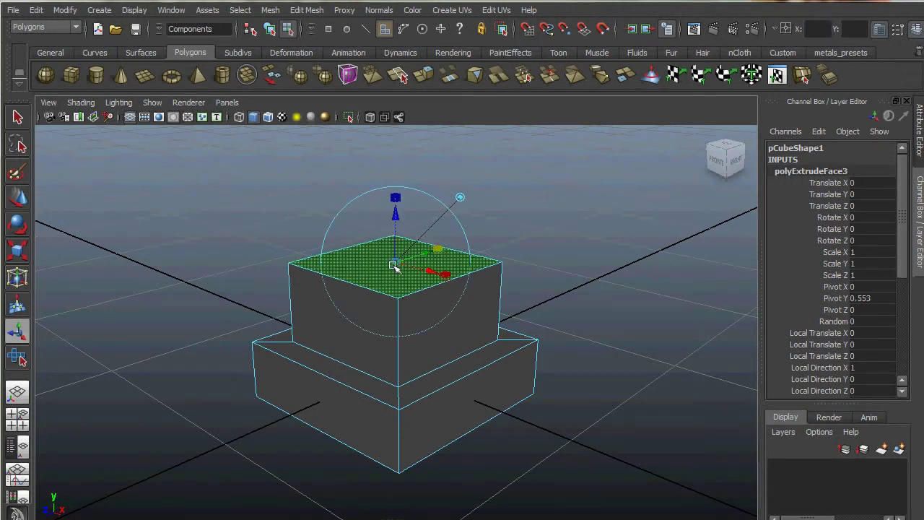
pyautogui.moveTo(393, 266); pyautogui.dragTo(413, 264)
pyautogui.moveTo(397, 212); pyautogui.dragTo(394, 171)
pyautogui.hotkey('ctrl', 'e')
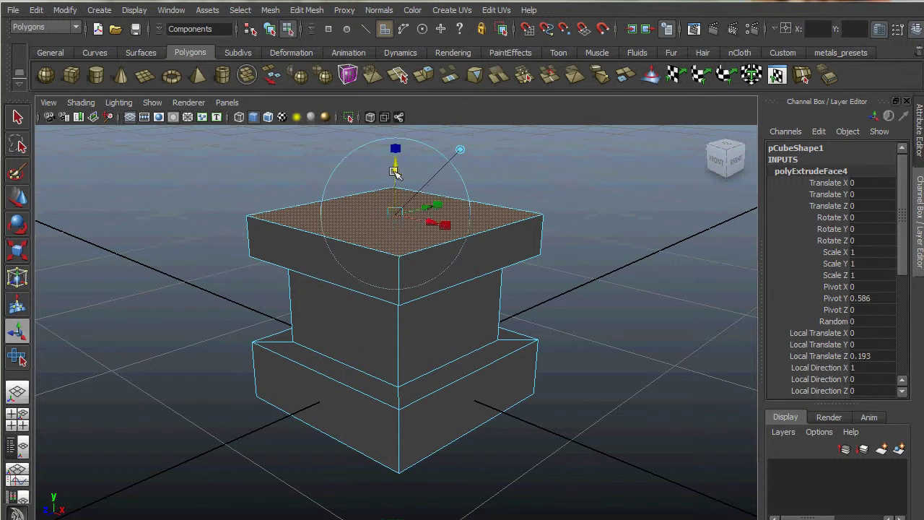
# - Extrude the rim's top face scaled inward, extrude it about 0.17 downward as a recess, and return to object mode
pyautogui.hotkey('ctrl', 'e')
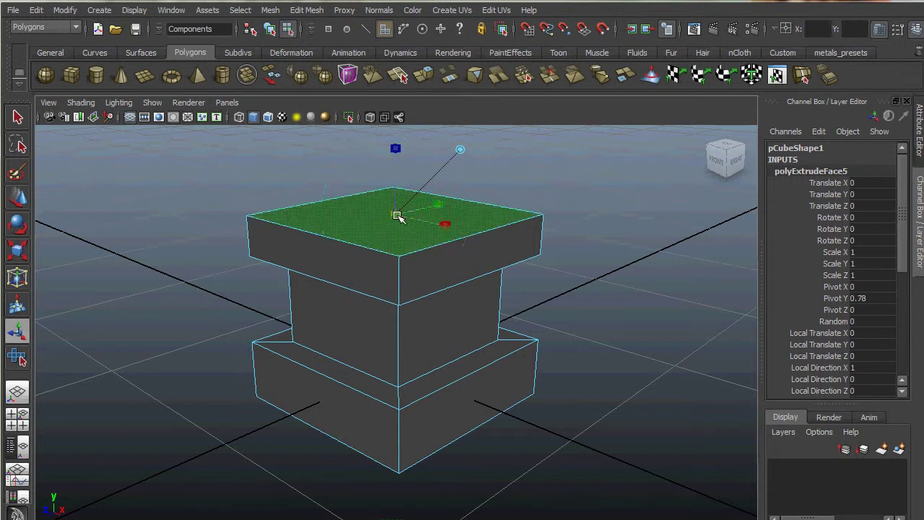
pyautogui.moveTo(396, 216); pyautogui.dragTo(384, 214)
pyautogui.hotkey('ctrl', 'e')
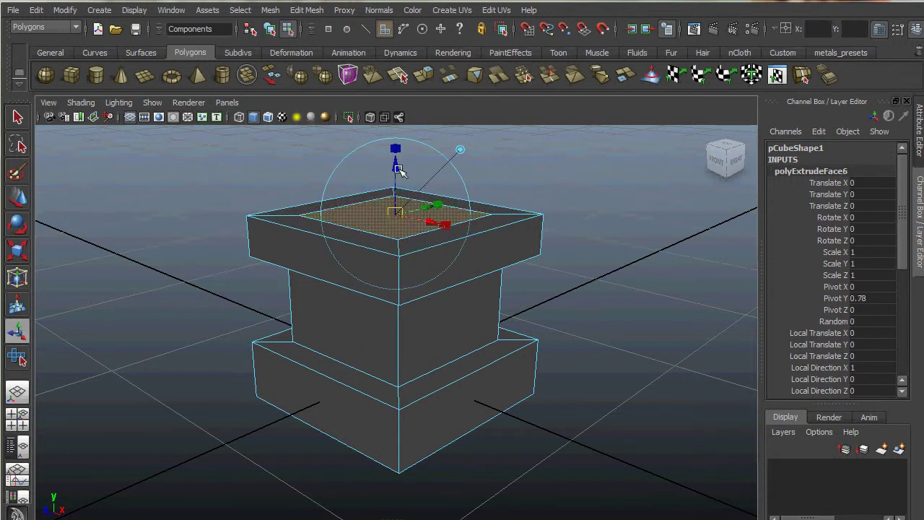
pyautogui.moveTo(398, 170); pyautogui.dragTo(396, 210)
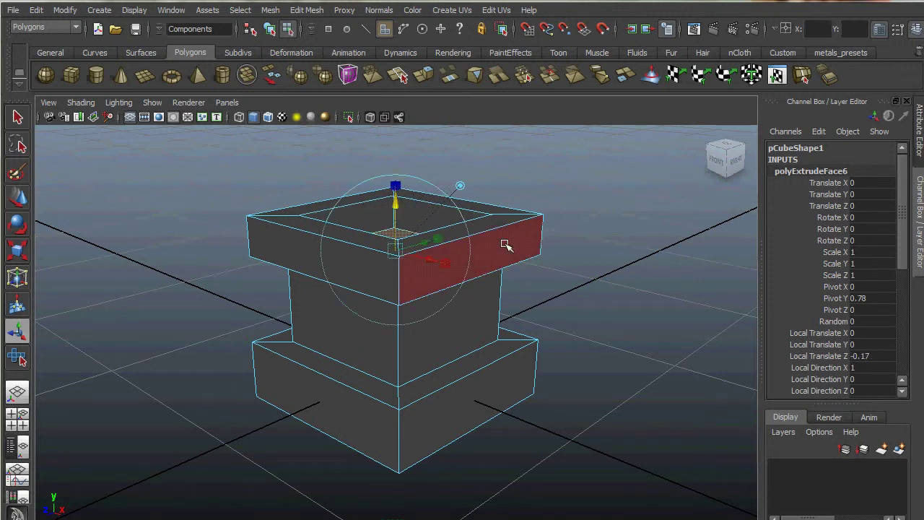
pyautogui.moveTo(505, 246); pyautogui.dragTo(557, 224, button='right')
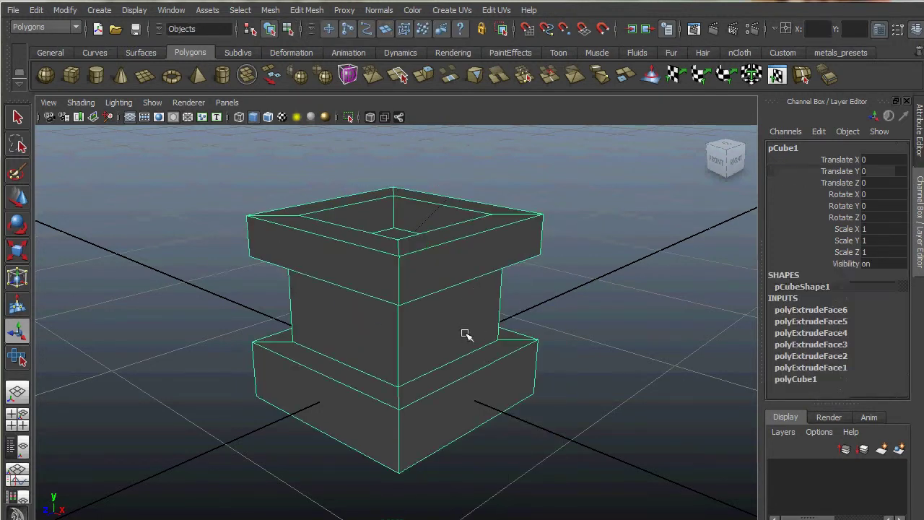
# - Set up a two-pane layout with a widened UV Texture Editor beside the perspective view, framing the model and its UV layout
pyautogui.keyDown('alt'); pyautogui.moveTo(414, 337); pyautogui.dragTo(503, 365); pyautogui.keyUp('alt')
pyautogui.click(17, 445)
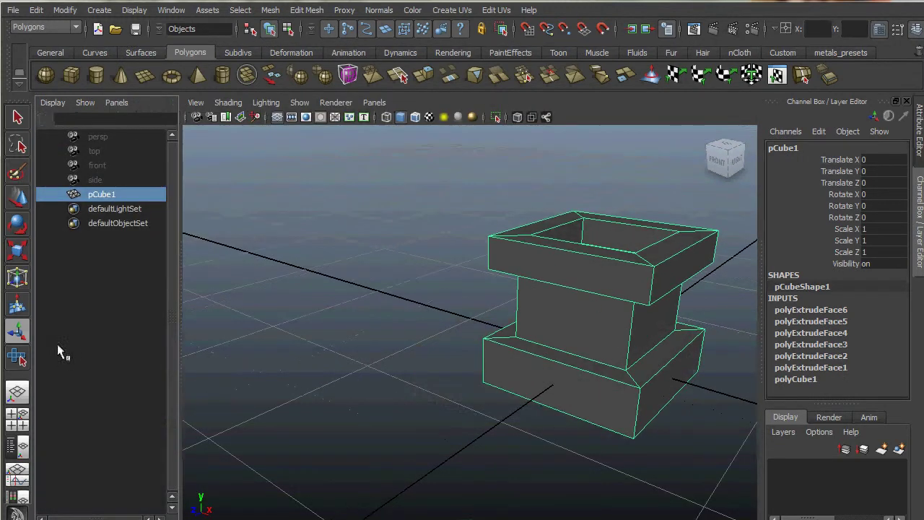
pyautogui.moveTo(166, 243); pyautogui.dragTo(401, 262)
pyautogui.click(109, 103)
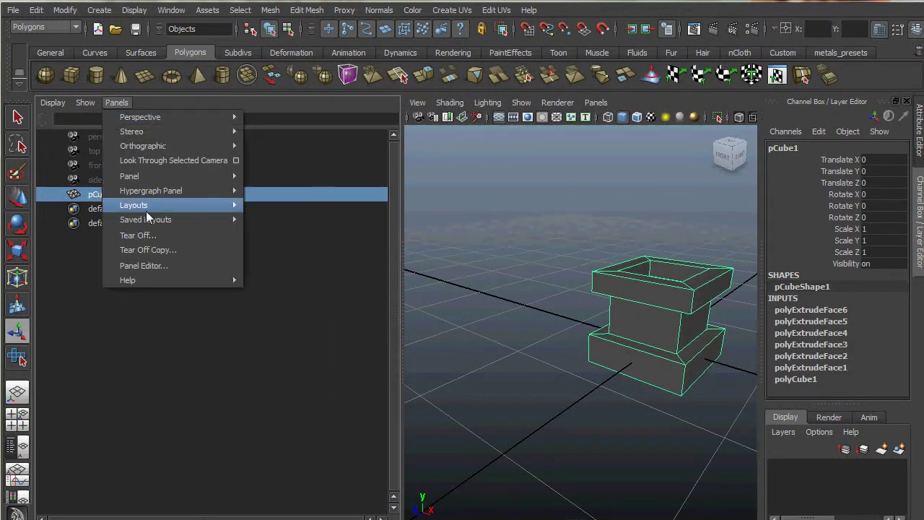
pyautogui.moveTo(154, 179)
pyautogui.click(300, 285)
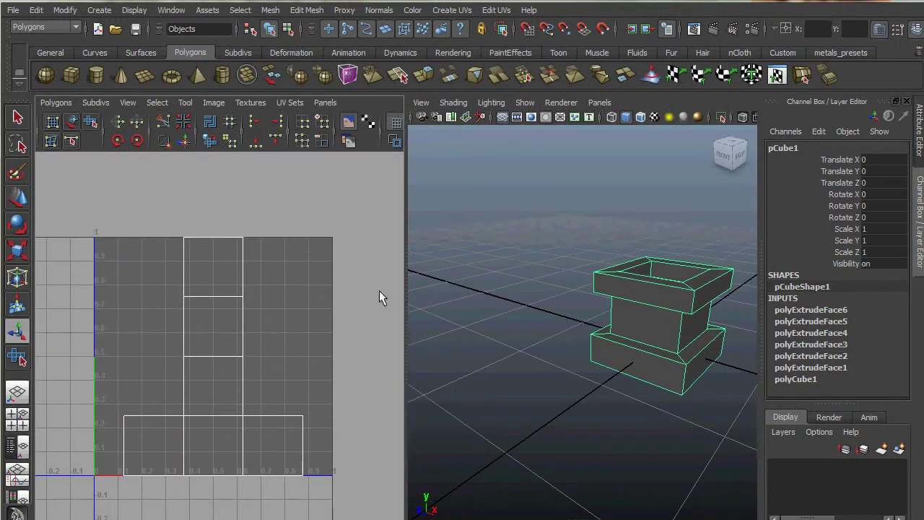
pyautogui.moveTo(407, 309); pyautogui.dragTo(392, 311)
pyautogui.press('f')
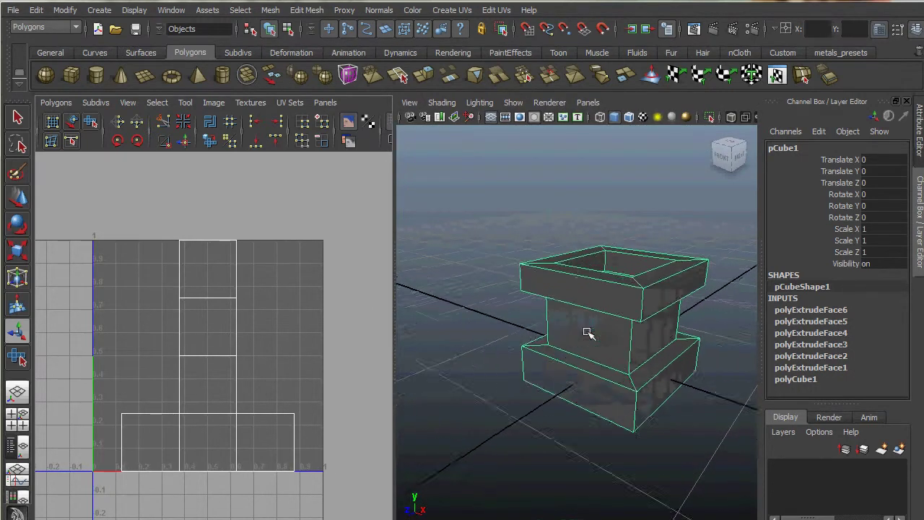
pyautogui.keyDown('alt'); pyautogui.moveTo(557, 345); pyautogui.dragTo(580, 330); pyautogui.keyUp('alt')
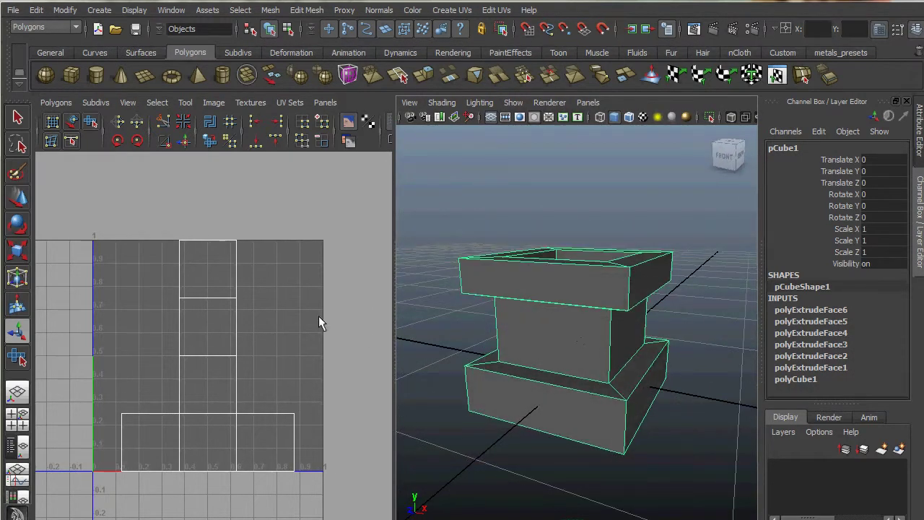
pyautogui.keyDown('alt'); pyautogui.moveTo(316, 311); pyautogui.dragTo(315, 304, button='middle'); pyautogui.keyUp('alt')
pyautogui.keyDown('alt'); pyautogui.moveTo(313, 307); pyautogui.dragTo(346, 310, button='right'); pyautogui.keyUp('alt')
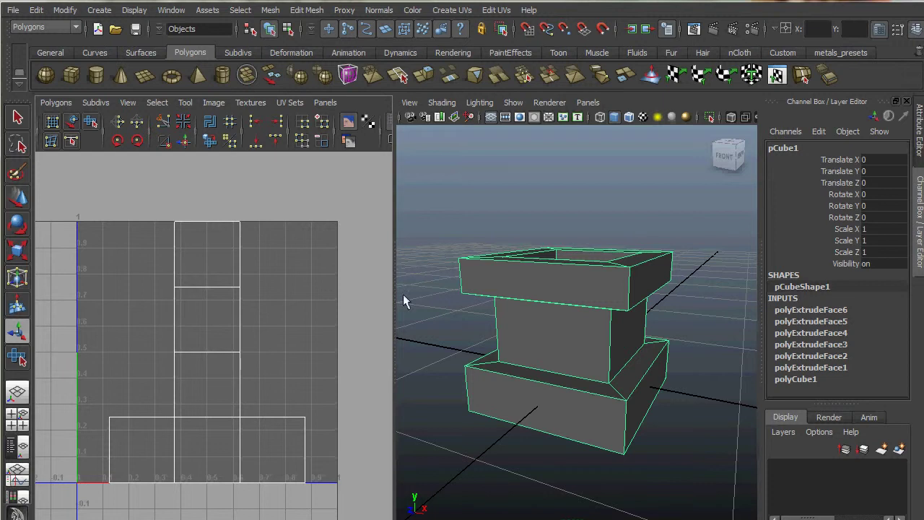
# - Examine the UVs of the upper rim's front face and return the model to object mode
pyautogui.click(566, 293)
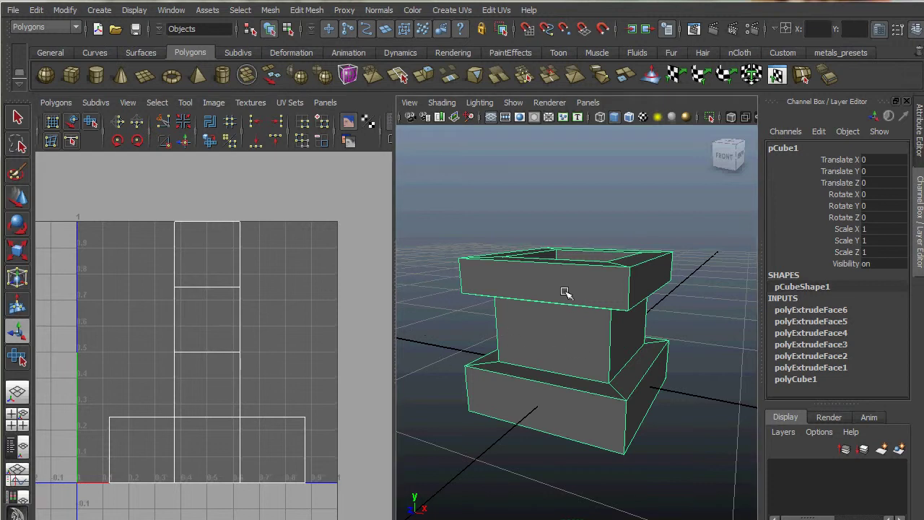
pyautogui.moveTo(566, 292); pyautogui.dragTo(564, 324, button='right')
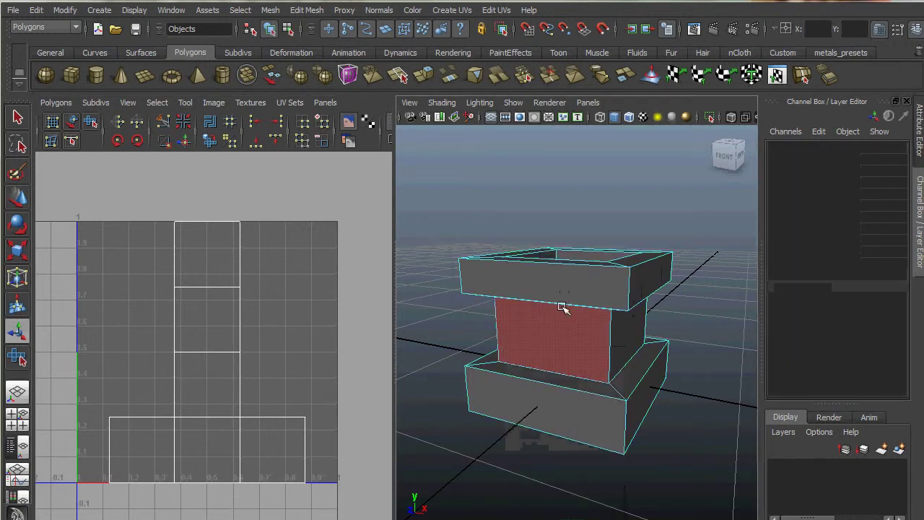
pyautogui.click(558, 292)
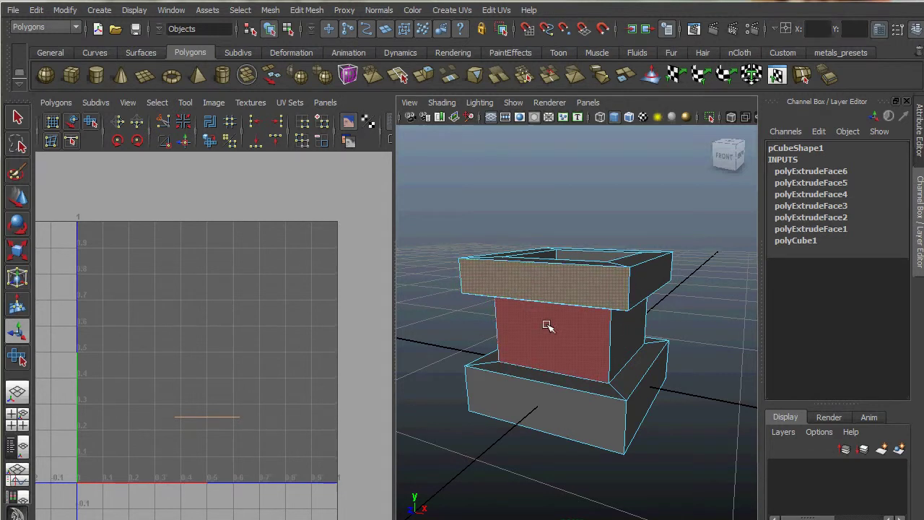
pyautogui.moveTo(547, 325)
pyautogui.keyDown('alt'); pyautogui.mouseDown()
pyautogui.moveTo(533, 355)
pyautogui.moveTo(548, 322)
pyautogui.mouseUp(); pyautogui.keyUp('alt')
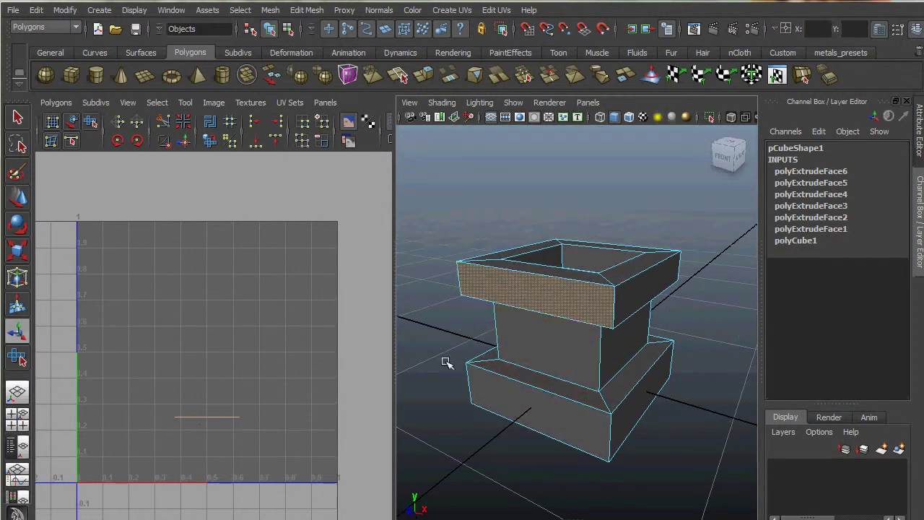
pyautogui.keyDown('alt'); pyautogui.moveTo(534, 313); pyautogui.dragTo(552, 320); pyautogui.keyUp('alt')
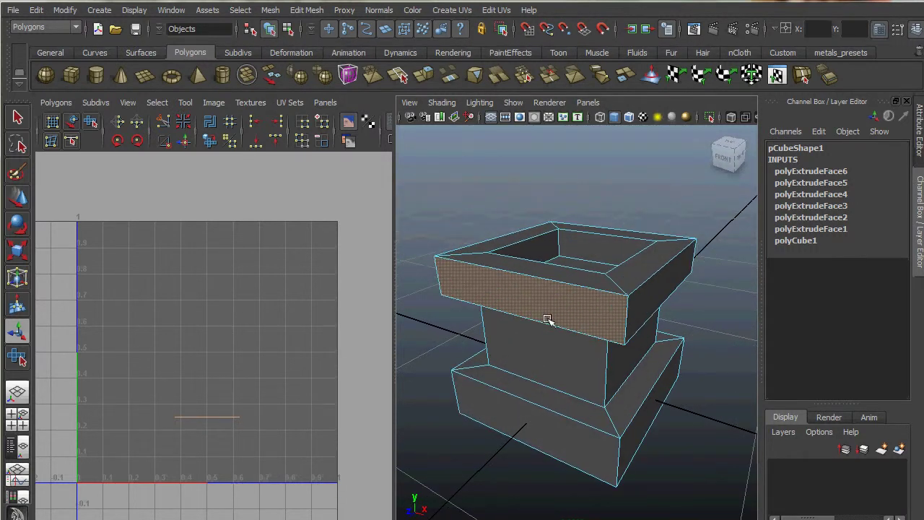
pyautogui.click(549, 320)
pyautogui.moveTo(568, 294); pyautogui.dragTo(628, 275, button='right')
pyautogui.keyDown('alt'); pyautogui.moveTo(600, 280); pyautogui.dragTo(582, 294); pyautogui.keyUp('alt')
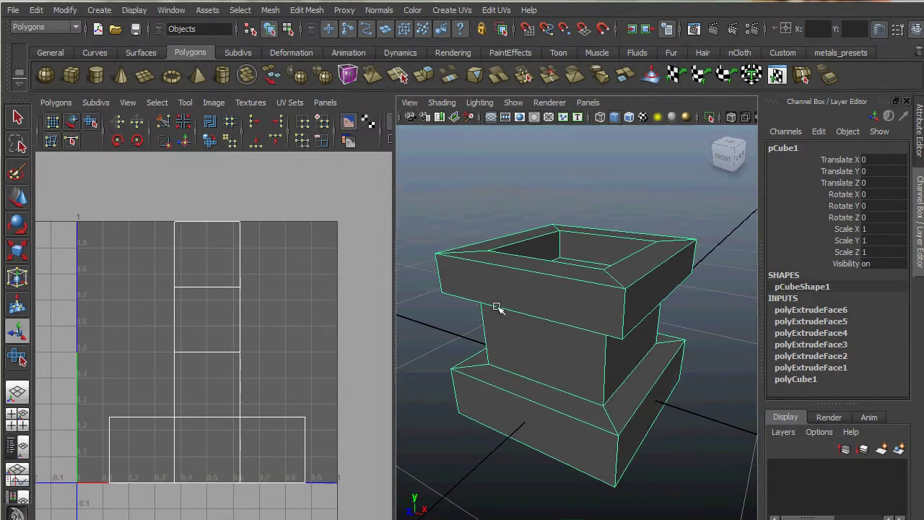
pyautogui.keyDown('alt'); pyautogui.moveTo(510, 299); pyautogui.dragTo(520, 294); pyautogui.keyUp('alt')
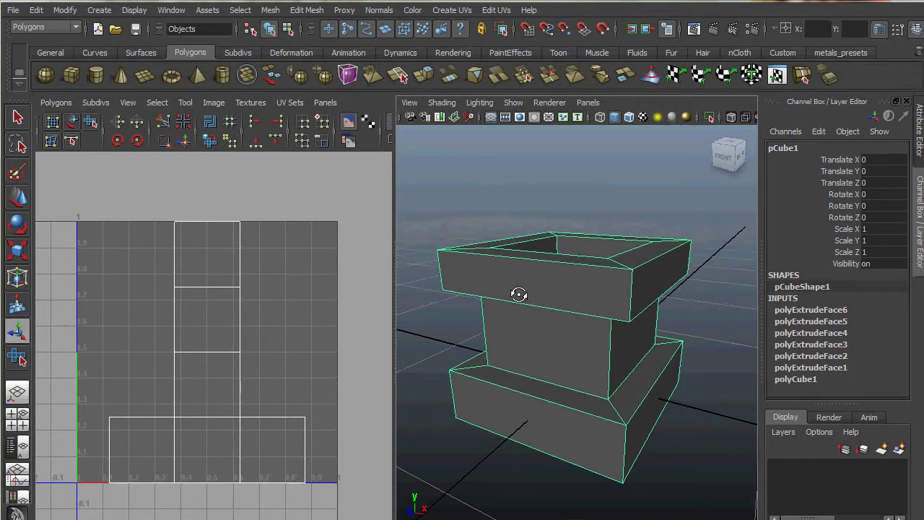
pyautogui.keyDown('alt'); pyautogui.moveTo(525, 296); pyautogui.dragTo(530, 285, button='middle'); pyautogui.keyUp('alt')
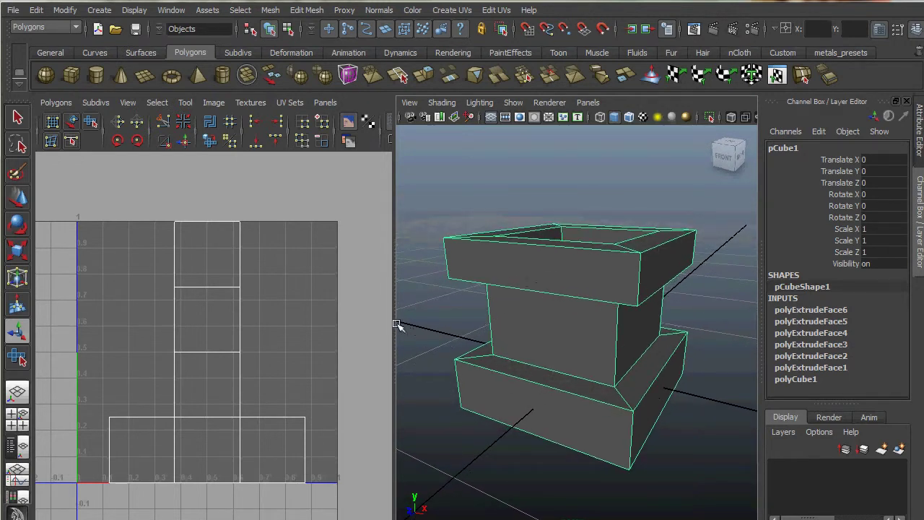
pyautogui.moveTo(397, 322); pyautogui.dragTo(402, 321)
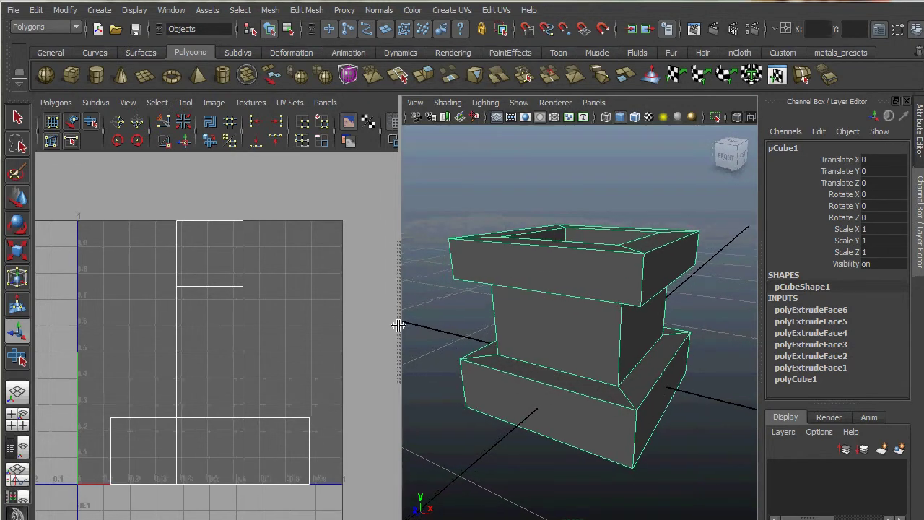
pyautogui.click(451, 10)
pyautogui.click(446, 10)
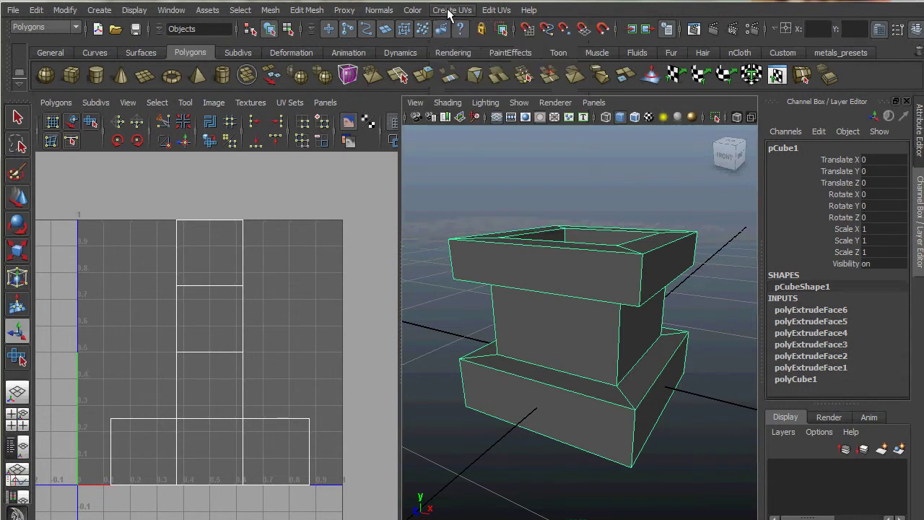
pyautogui.click(455, 8)
pyautogui.click(454, 9)
# - Select all of the pedestal's UVs in the UV Texture Editor and unfold them
pyautogui.keyDown('alt'); pyautogui.moveTo(315, 361); pyautogui.dragTo(276, 348, button='right'); pyautogui.keyUp('alt')
pyautogui.moveTo(122, 231); pyautogui.dragTo(315, 467)
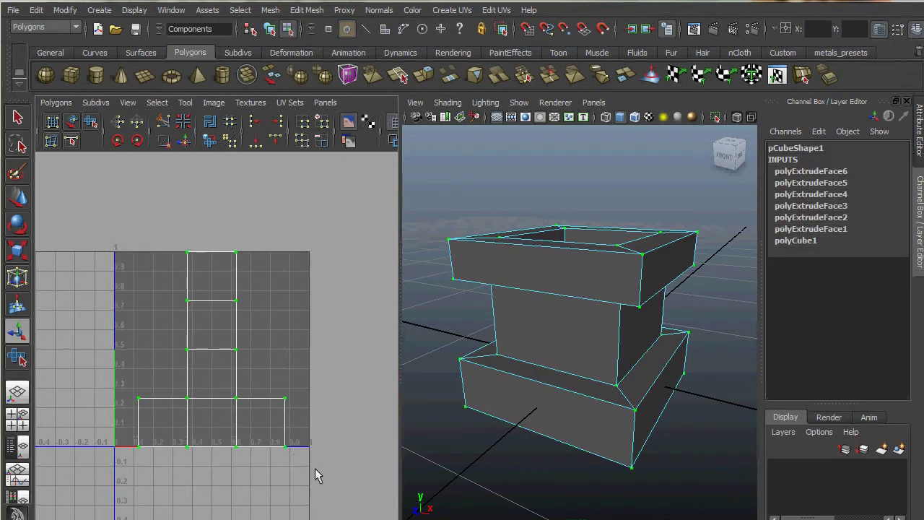
pyautogui.click(56, 102)
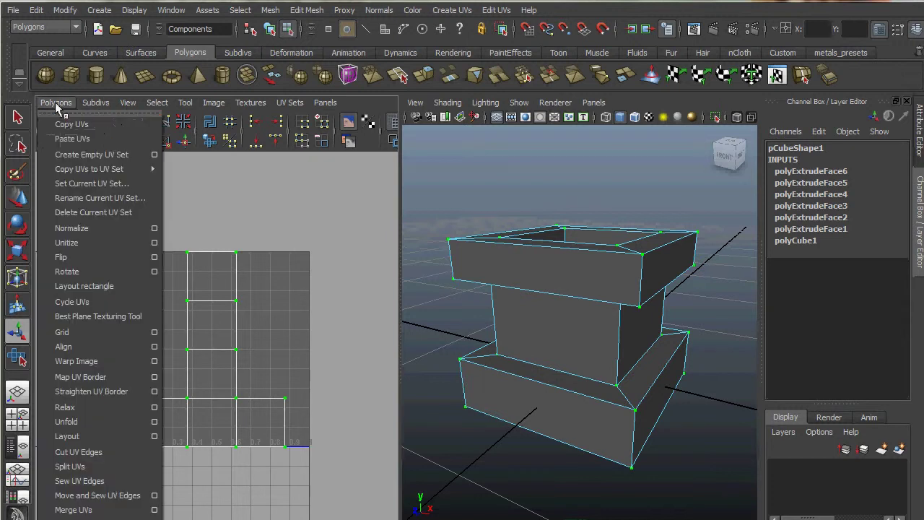
pyautogui.click(87, 421)
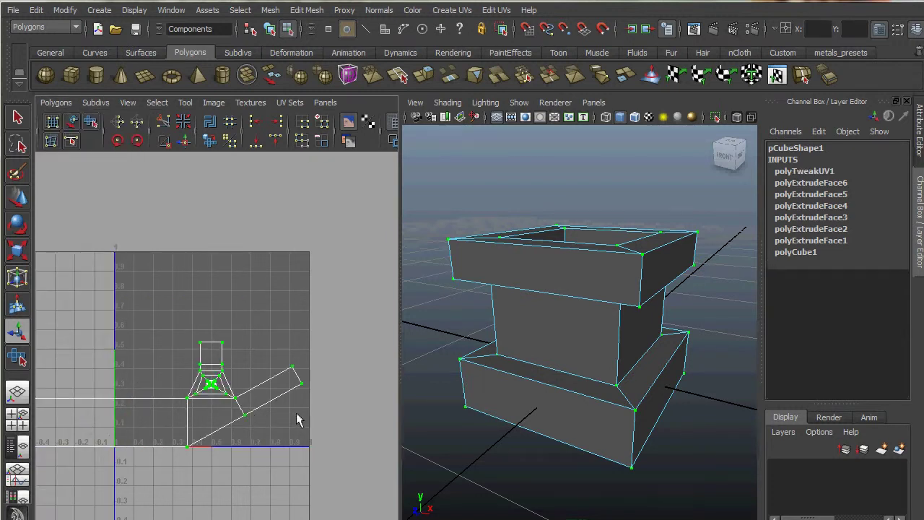
pyautogui.click(54, 102)
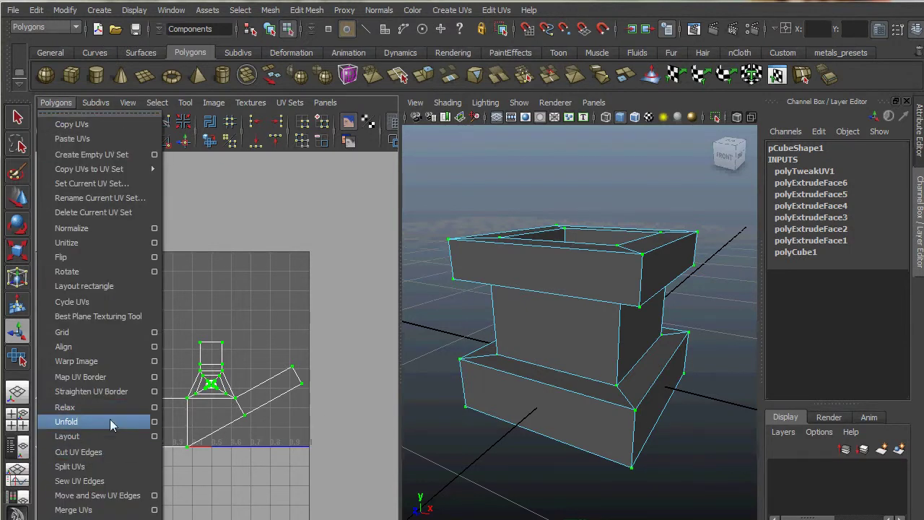
pyautogui.click(260, 412)
# - Widen the UV Texture Editor pane and examine the unfolded UVs around the nested frames up close
pyautogui.keyDown('alt'); pyautogui.moveTo(271, 416); pyautogui.dragTo(298, 412, button='middle'); pyautogui.keyUp('alt')
pyautogui.moveTo(403, 360); pyautogui.dragTo(438, 354)
pyautogui.keyDown('alt'); pyautogui.moveTo(330, 433); pyautogui.dragTo(391, 449, button='right'); pyautogui.keyUp('alt')
pyautogui.keyDown('alt'); pyautogui.moveTo(315, 411); pyautogui.dragTo(302, 339, button='middle'); pyautogui.keyUp('alt')
pyautogui.keyDown('alt'); pyautogui.moveTo(303, 367); pyautogui.dragTo(195, 439, button='right'); pyautogui.keyUp('alt')
pyautogui.keyDown('alt'); pyautogui.moveTo(167, 411); pyautogui.dragTo(213, 409, button='middle'); pyautogui.keyUp('alt')
pyautogui.keyDown('alt'); pyautogui.moveTo(263, 419); pyautogui.dragTo(313, 433, button='right'); pyautogui.keyUp('alt')
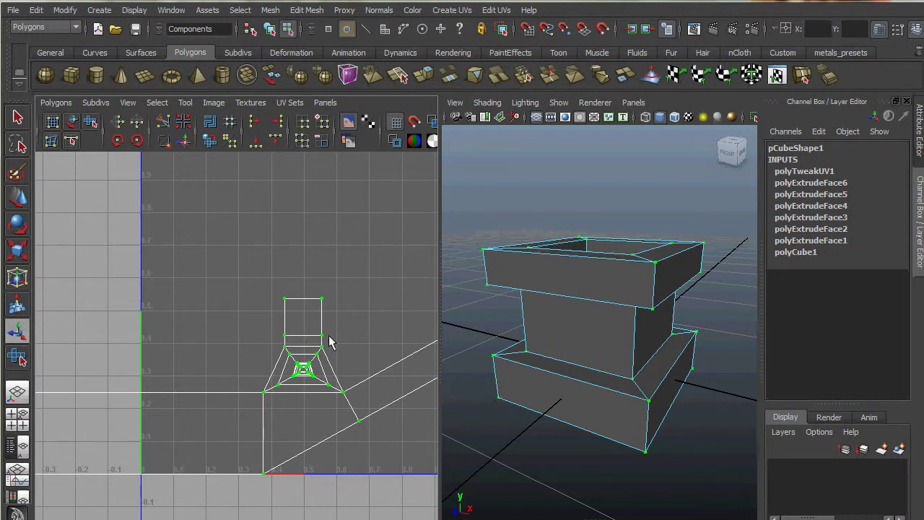
pyautogui.keyDown('alt'); pyautogui.moveTo(330, 337); pyautogui.dragTo(258, 317, button='middle'); pyautogui.keyUp('alt')
pyautogui.keyDown('alt'); pyautogui.moveTo(262, 316); pyautogui.dragTo(330, 349, button='right'); pyautogui.keyUp('alt')
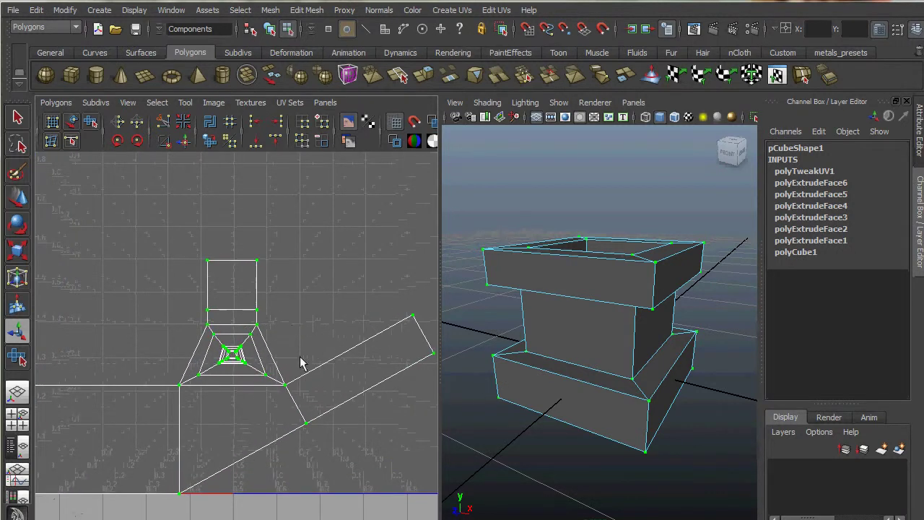
pyautogui.keyDown('alt'); pyautogui.moveTo(302, 363); pyautogui.dragTo(300, 317, button='middle'); pyautogui.keyUp('alt')
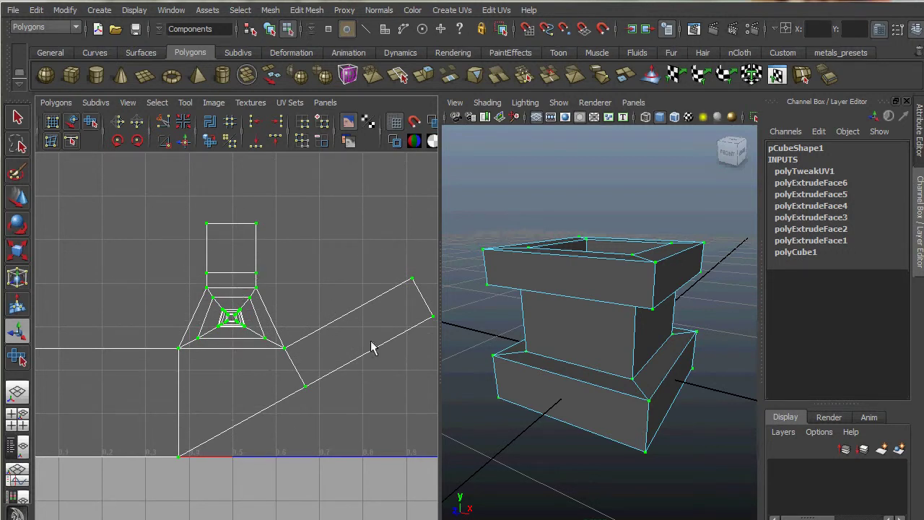
# - Return the pedestal to object mode and view it from above beside its overall unfolded UV layout
pyautogui.keyDown('alt'); pyautogui.moveTo(613, 287); pyautogui.dragTo(585, 279); pyautogui.keyUp('alt')
pyautogui.moveTo(585, 280); pyautogui.dragTo(645, 262, button='right')
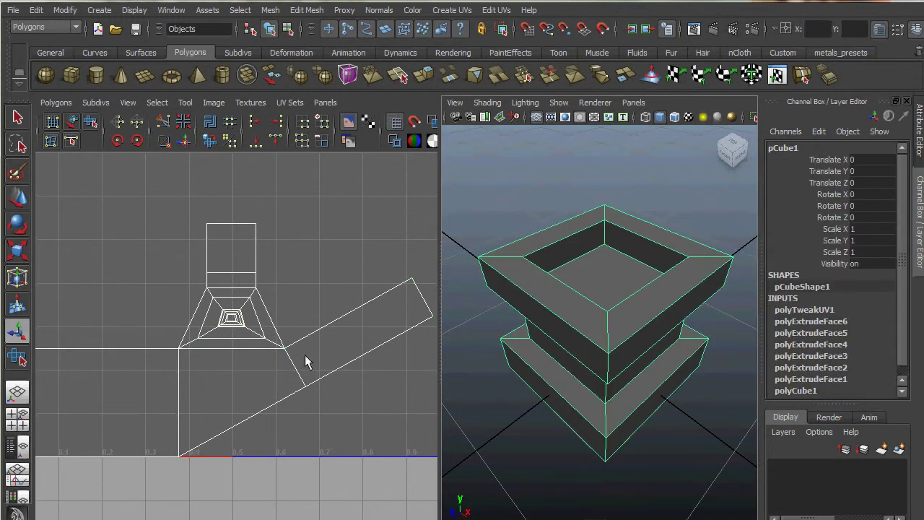
pyautogui.moveTo(305, 354)
pyautogui.keyDown('alt'); pyautogui.mouseDown(button='right')
pyautogui.moveTo(209, 351)
pyautogui.moveTo(317, 353)
pyautogui.mouseUp(button='right'); pyautogui.keyUp('alt')
pyautogui.keyDown('alt'); pyautogui.moveTo(237, 349); pyautogui.dragTo(197, 356, button='right'); pyautogui.keyUp('alt')
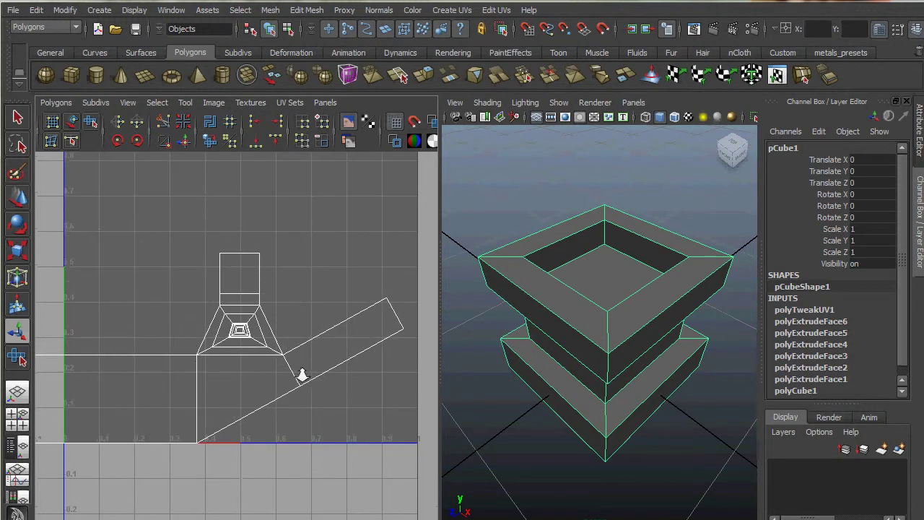
pyautogui.keyDown('alt'); pyautogui.moveTo(301, 375); pyautogui.dragTo(238, 371, button='right'); pyautogui.keyUp('alt')
pyautogui.keyDown('alt'); pyautogui.moveTo(238, 371); pyautogui.dragTo(258, 377, button='middle'); pyautogui.keyUp('alt')
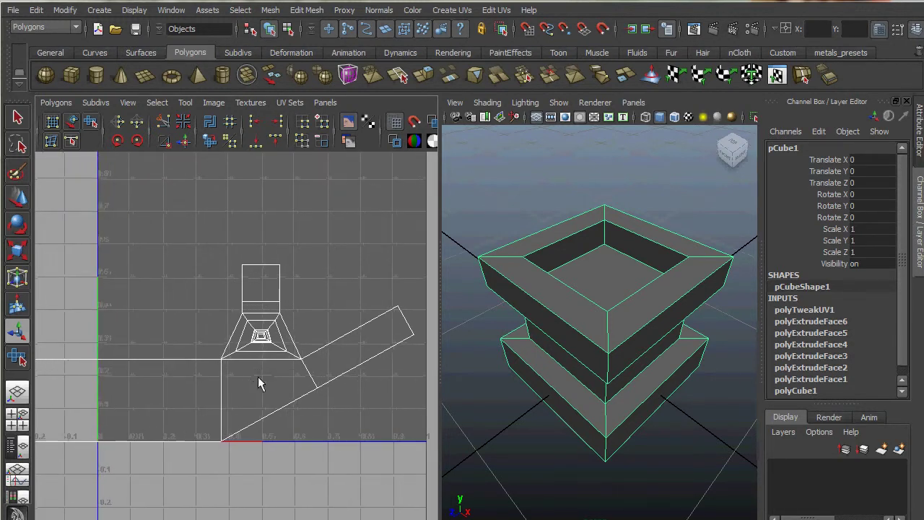
pyautogui.keyDown('alt'); pyautogui.moveTo(257, 376); pyautogui.dragTo(226, 374, button='right'); pyautogui.keyUp('alt')
pyautogui.keyDown('alt'); pyautogui.moveTo(290, 378); pyautogui.dragTo(283, 373, button='middle'); pyautogui.keyUp('alt')
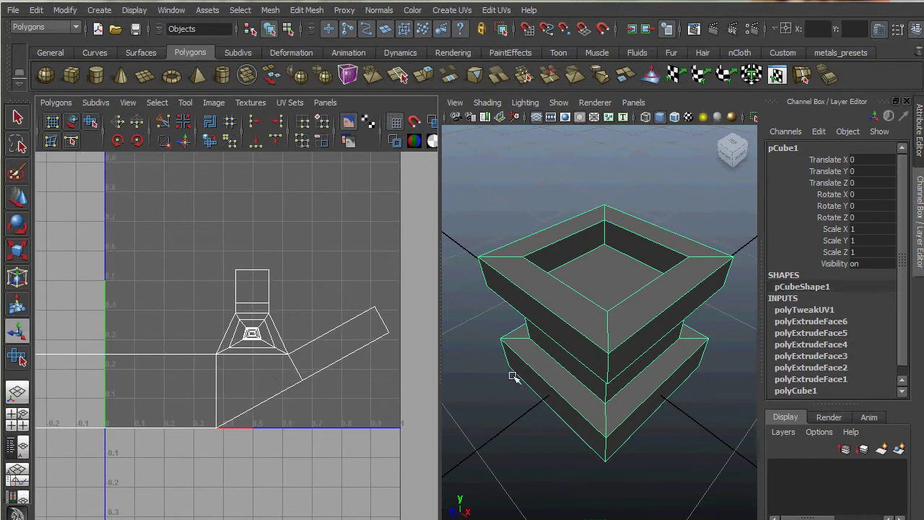
# - Check where the recess floor and the pedestal's underside lie in the UV layout, and return to object mode
pyautogui.moveTo(587, 268); pyautogui.dragTo(588, 301, button='right')
pyautogui.click(595, 278)
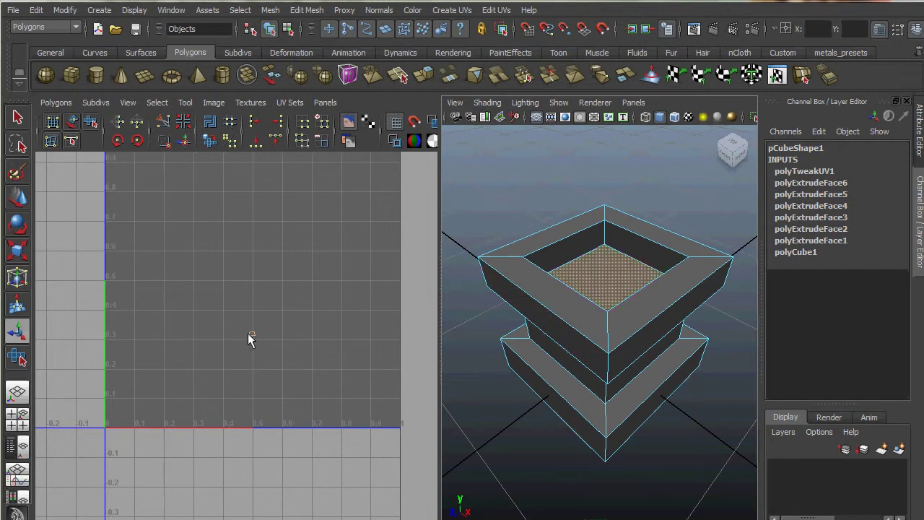
pyautogui.keyDown('alt'); pyautogui.moveTo(553, 320); pyautogui.dragTo(564, 284); pyautogui.keyUp('alt')
pyautogui.click(602, 379)
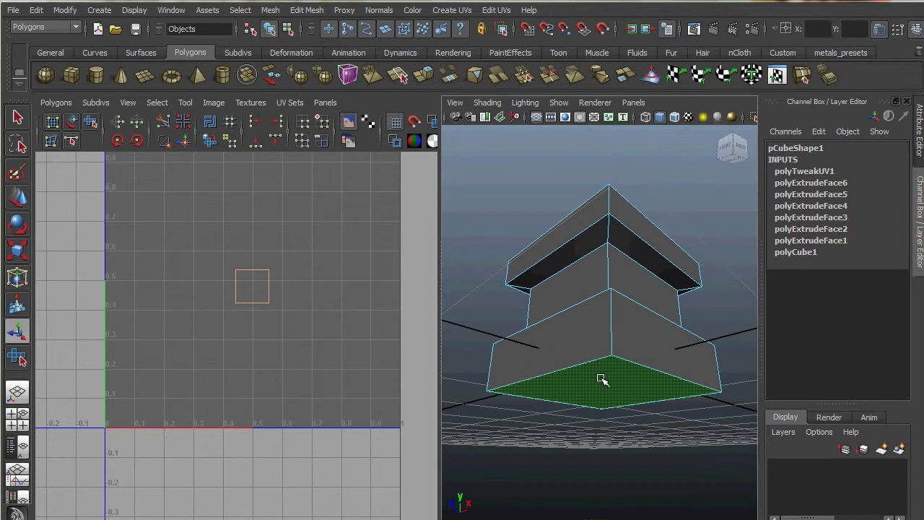
pyautogui.keyDown('alt'); pyautogui.moveTo(615, 326); pyautogui.dragTo(625, 351); pyautogui.keyUp('alt')
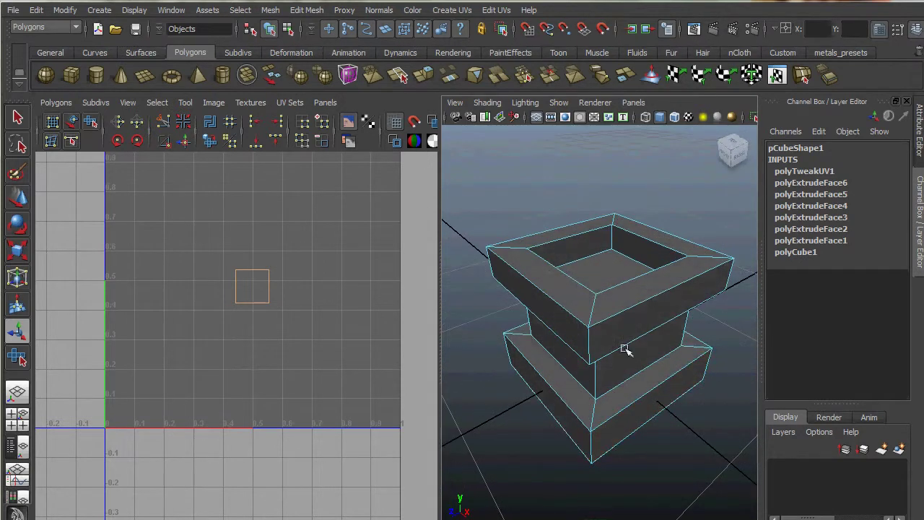
pyautogui.moveTo(612, 330); pyautogui.dragTo(663, 323, button='right')
pyautogui.click(628, 317)
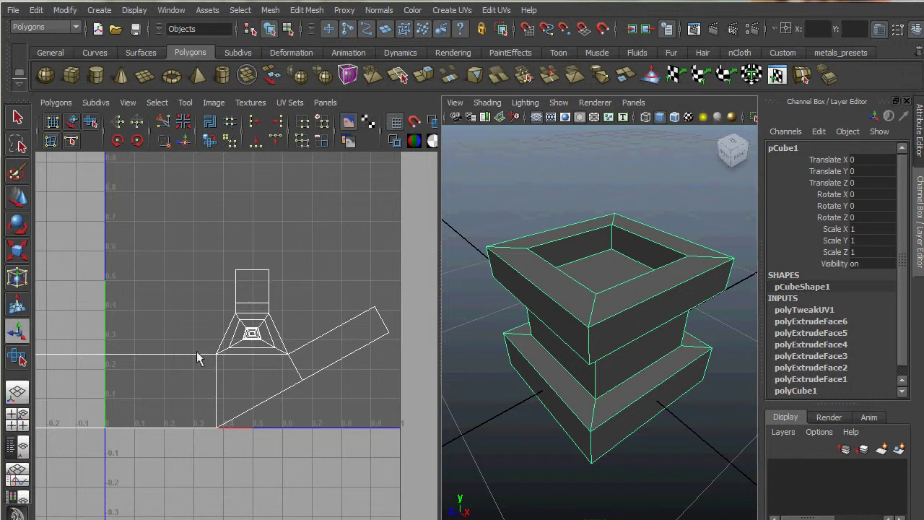
# - Switch the UV layout to edge selection and select the outermost upper-left diagonal edge of the nested frames
pyautogui.moveTo(573, 416)
pyautogui.keyDown('alt'); pyautogui.mouseDown()
pyautogui.moveTo(618, 410)
pyautogui.moveTo(620, 398)
pyautogui.moveTo(596, 390)
pyautogui.moveTo(572, 419)
pyautogui.mouseUp(); pyautogui.keyUp('alt')
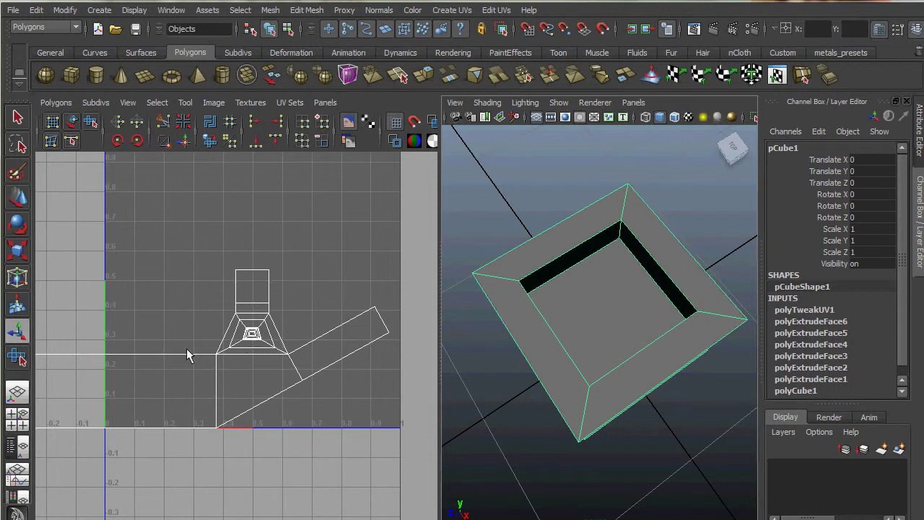
pyautogui.keyDown('alt'); pyautogui.moveTo(186, 349); pyautogui.dragTo(248, 353, button='right'); pyautogui.keyUp('alt')
pyautogui.keyDown('alt'); pyautogui.moveTo(236, 305); pyautogui.dragTo(209, 366, button='middle'); pyautogui.keyUp('alt')
pyautogui.keyDown('alt'); pyautogui.moveTo(180, 350); pyautogui.dragTo(271, 342, button='right'); pyautogui.keyUp('alt')
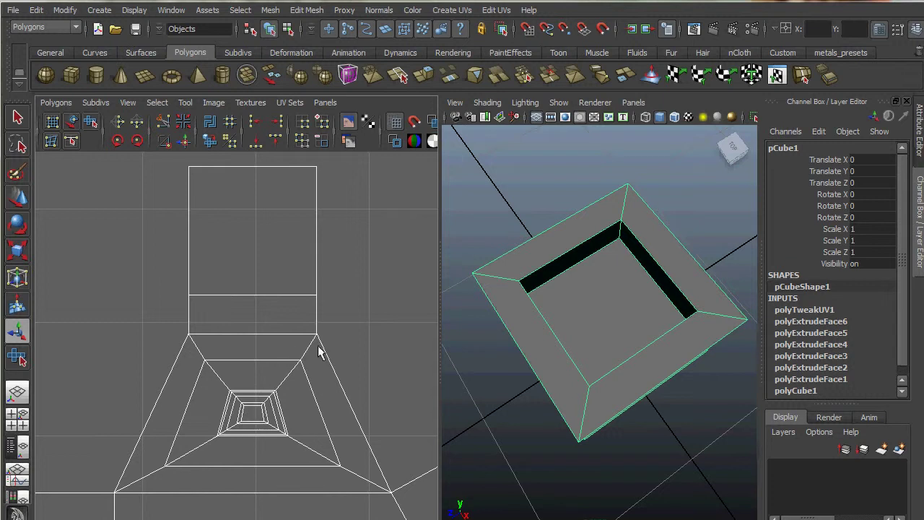
pyautogui.scroll(3, 261, 304)
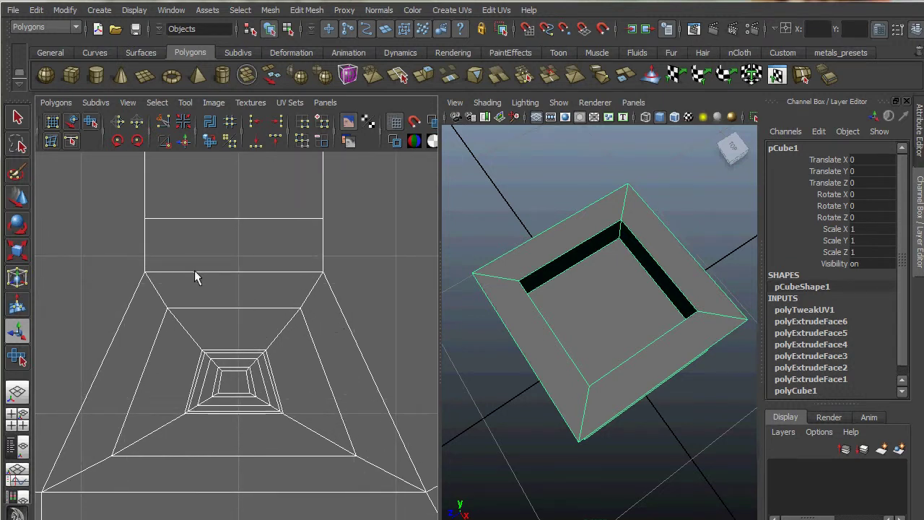
pyautogui.moveTo(194, 276); pyautogui.dragTo(197, 240, button='right')
pyautogui.click(200, 271)
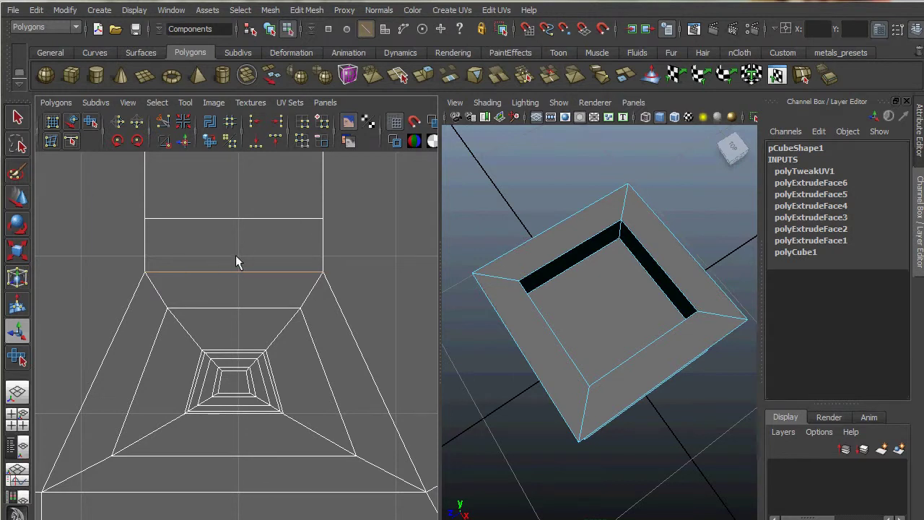
pyautogui.click(159, 292)
# - Extend the edge selection along the upper-left diagonal down to the innermost frame
pyautogui.keyDown('alt'); pyautogui.moveTo(187, 330); pyautogui.dragTo(404, 339, button='right'); pyautogui.keyUp('alt')
pyautogui.keyDown('alt'); pyautogui.moveTo(247, 359); pyautogui.dragTo(296, 342, button='middle'); pyautogui.keyUp('alt')
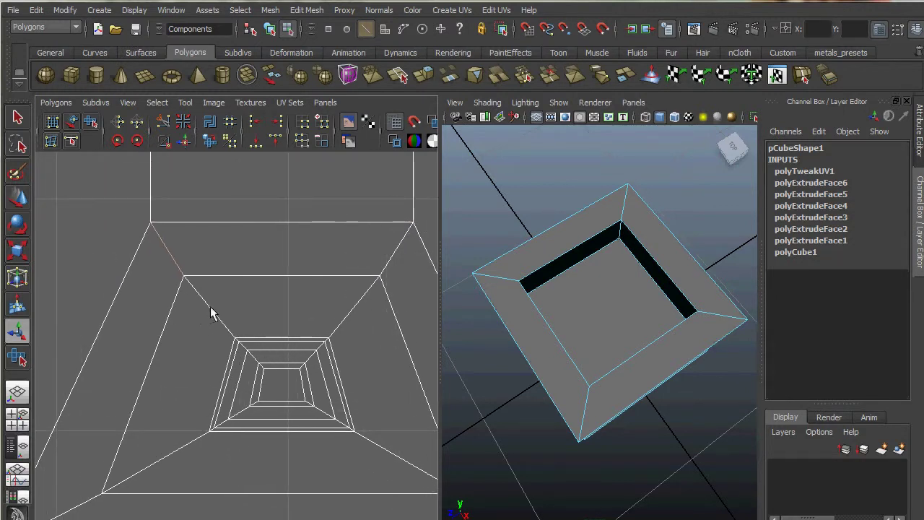
pyautogui.scroll(3, 237, 355)
pyautogui.scroll(4, 289, 367)
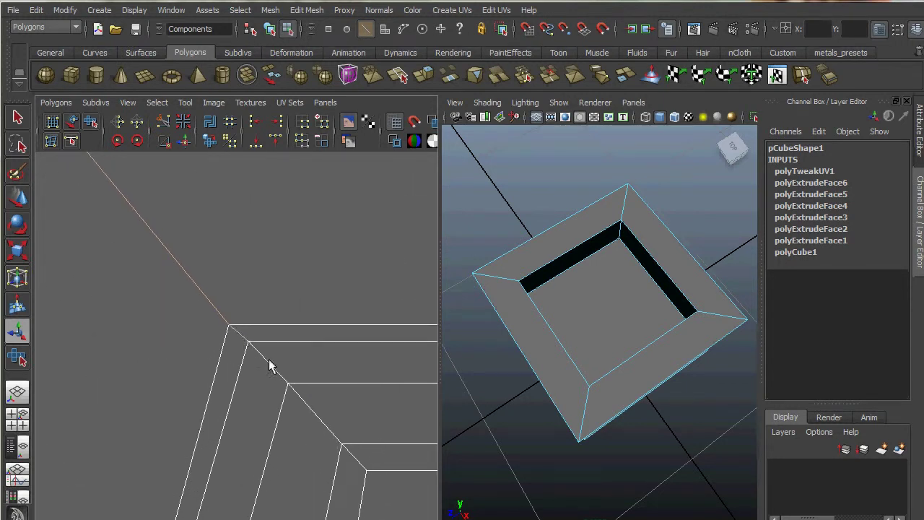
pyautogui.keyDown('shift'); pyautogui.click(316, 416); pyautogui.keyUp('shift')
pyautogui.scroll(-3, 261, 384)
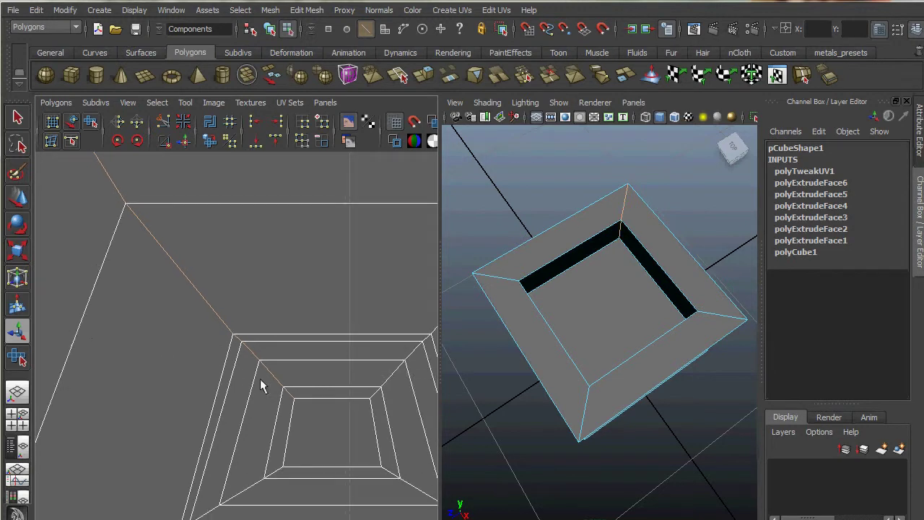
# - Add the innermost square's left, bottom and right edges to the seam selection
pyautogui.keyDown('shift'); pyautogui.click(289, 431); pyautogui.keyUp('shift')
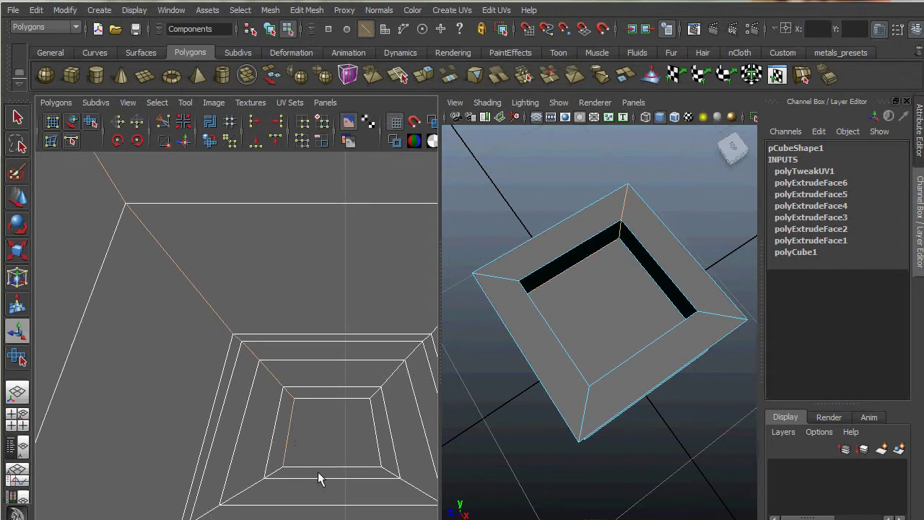
pyautogui.keyDown('shift'); pyautogui.click(317, 466); pyautogui.keyUp('shift')
pyautogui.keyDown('alt'); pyautogui.moveTo(380, 365); pyautogui.dragTo(128, 437, button='middle'); pyautogui.keyUp('alt')
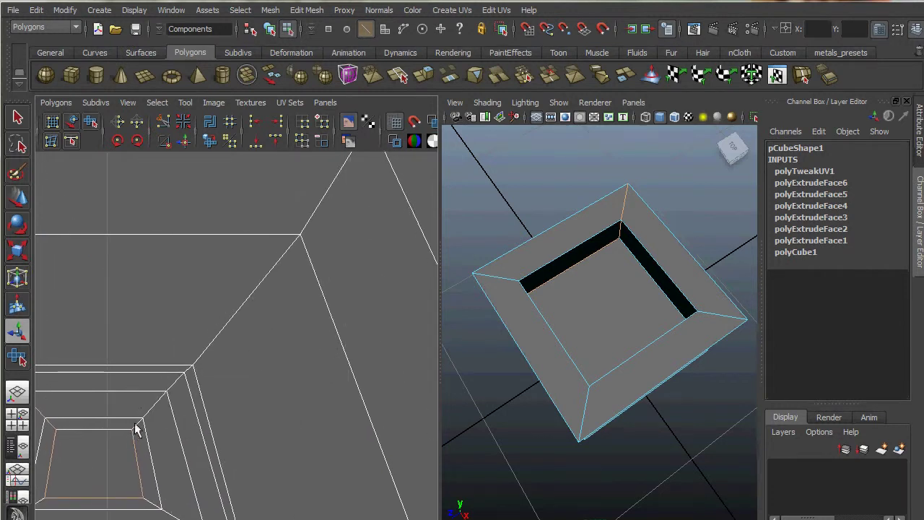
# - Add the upper-right diagonal edges out to the outer corner and cut the UVs along the selected edges
pyautogui.keyDown('shift'); pyautogui.click(160, 410); pyautogui.keyUp('shift')
pyautogui.keyDown('shift'); pyautogui.click(209, 348); pyautogui.keyUp('shift')
pyautogui.keyDown('shift'); pyautogui.click(312, 217); pyautogui.keyUp('shift')
pyautogui.keyDown('alt'); pyautogui.moveTo(254, 274); pyautogui.dragTo(121, 275, button='right'); pyautogui.keyUp('alt')
pyautogui.keyDown('alt'); pyautogui.moveTo(167, 325); pyautogui.dragTo(253, 371, button='middle'); pyautogui.keyUp('alt')
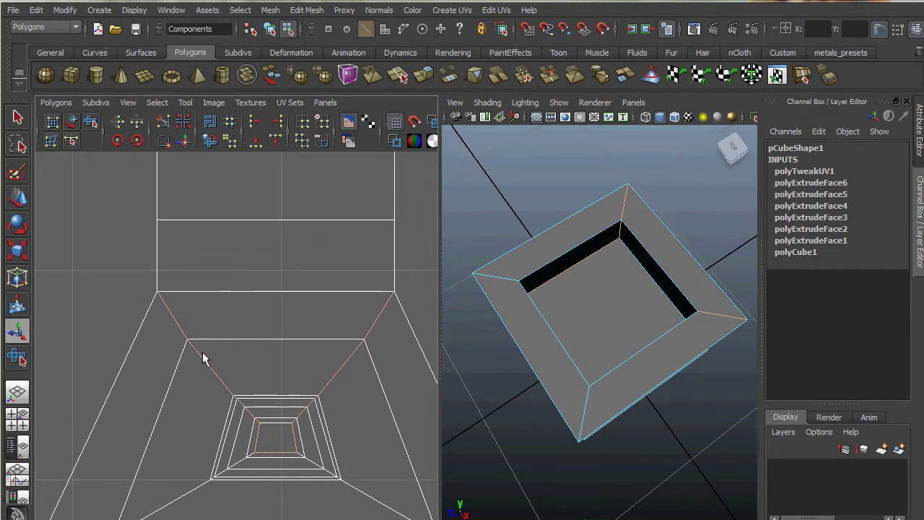
pyautogui.keyDown('shift'); pyautogui.moveTo(179, 326); pyautogui.dragTo(125, 328, button='right'); pyautogui.keyUp('shift')
pyautogui.scroll(-4, 257, 321)
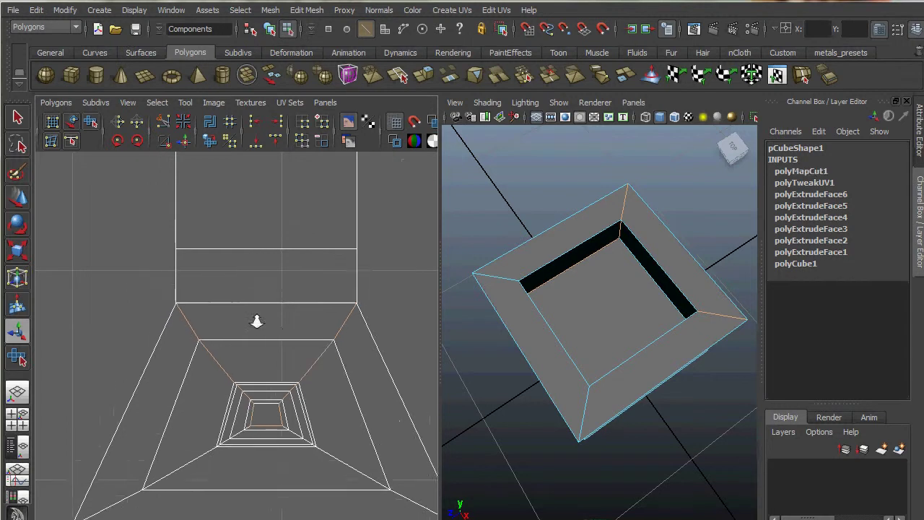
# - Select all UVs of the cut-off upper shell and move it straight up, clear of the remaining layout
pyautogui.keyDown('alt'); pyautogui.moveTo(281, 323); pyautogui.dragTo(264, 445, button='middle'); pyautogui.keyUp('alt')
pyautogui.moveTo(287, 318); pyautogui.dragTo(345, 316, button='right')
pyautogui.moveTo(285, 237); pyautogui.dragTo(337, 282)
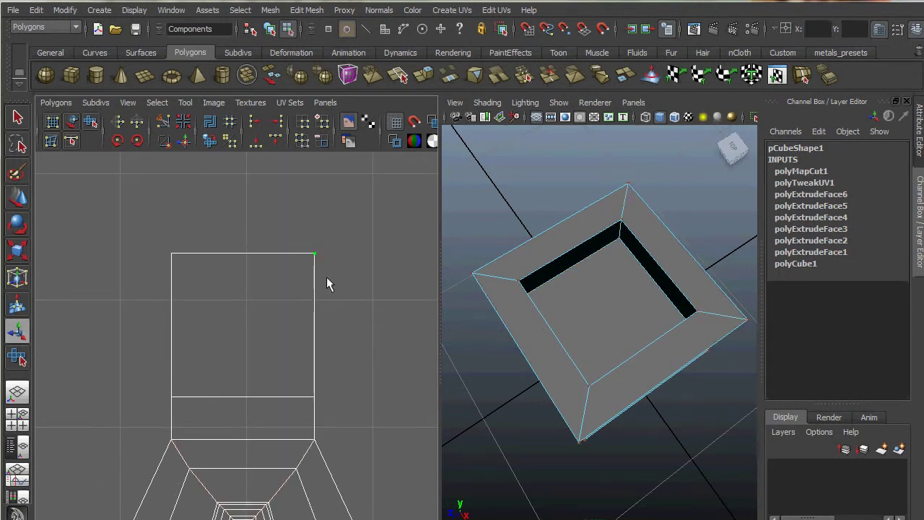
pyautogui.keyDown('ctrl'); pyautogui.moveTo(315, 255); pyautogui.dragTo(363, 245, button='right'); pyautogui.keyUp('ctrl')
pyautogui.click(25, 205)
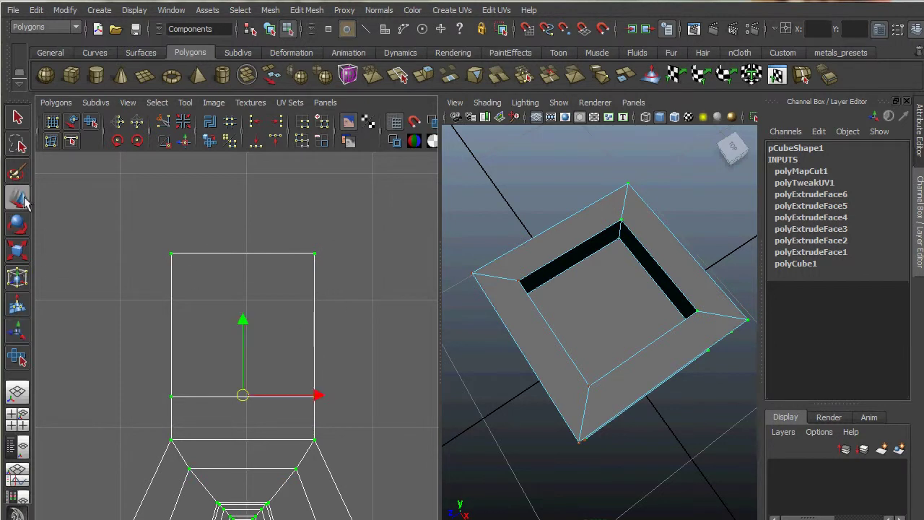
pyautogui.moveTo(244, 396); pyautogui.dragTo(245, 307)
pyautogui.keyDown('alt'); pyautogui.moveTo(249, 349); pyautogui.dragTo(314, 398, button='right'); pyautogui.keyUp('alt')
pyautogui.moveTo(241, 321); pyautogui.dragTo(243, 256)
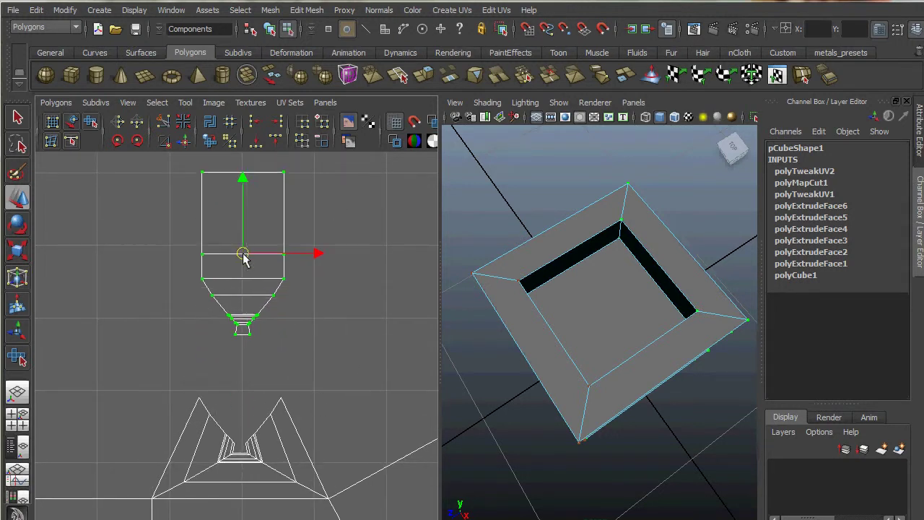
# - Unfold the selected UVs of the separated upper shell with the Unfold command
pyautogui.keyDown('alt'); pyautogui.moveTo(398, 319); pyautogui.dragTo(267, 365, button='right'); pyautogui.keyUp('alt')
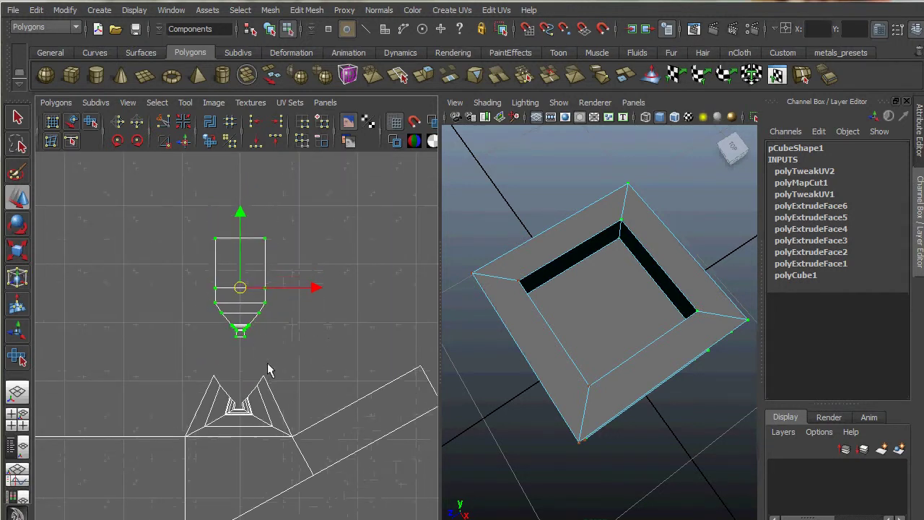
pyautogui.keyDown('alt'); pyautogui.moveTo(262, 348); pyautogui.dragTo(265, 322, button='middle'); pyautogui.keyUp('alt')
pyautogui.keyDown('alt'); pyautogui.moveTo(267, 329); pyautogui.dragTo(325, 302, button='right'); pyautogui.keyUp('alt')
pyautogui.keyDown('alt'); pyautogui.moveTo(325, 301); pyautogui.dragTo(316, 374, button='middle'); pyautogui.keyUp('alt')
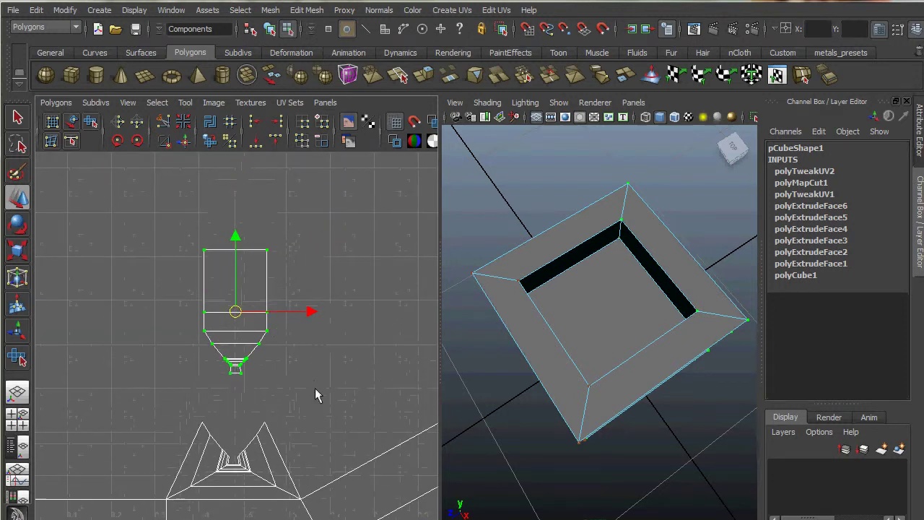
pyautogui.keyDown('alt'); pyautogui.moveTo(315, 388); pyautogui.dragTo(398, 388, button='right'); pyautogui.keyUp('alt')
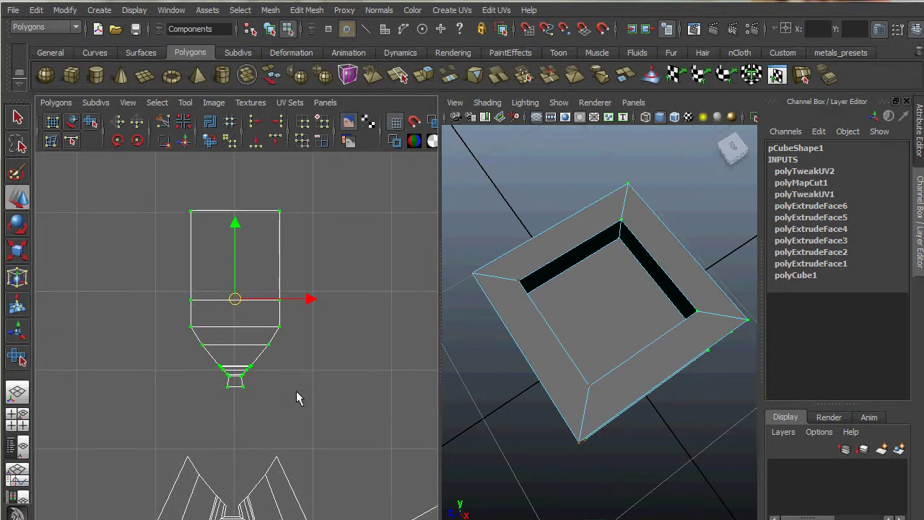
pyautogui.click(57, 103)
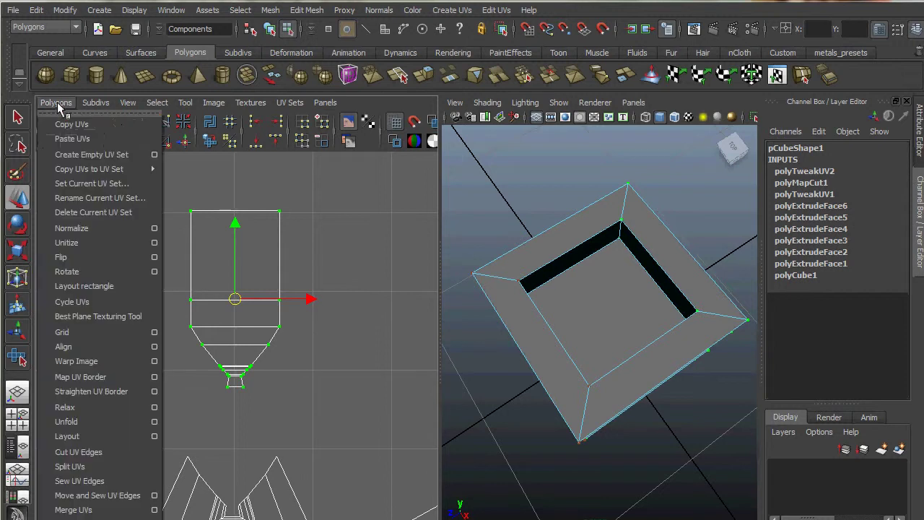
pyautogui.click(77, 421)
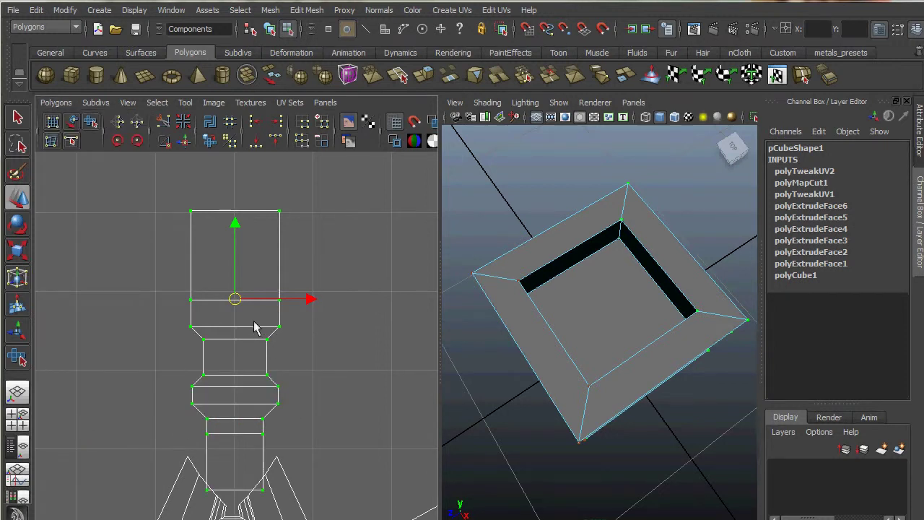
# - Move the unfolded shell up so it no longer overlaps the remaining layout
pyautogui.moveTo(233, 300); pyautogui.dragTo(230, 229)
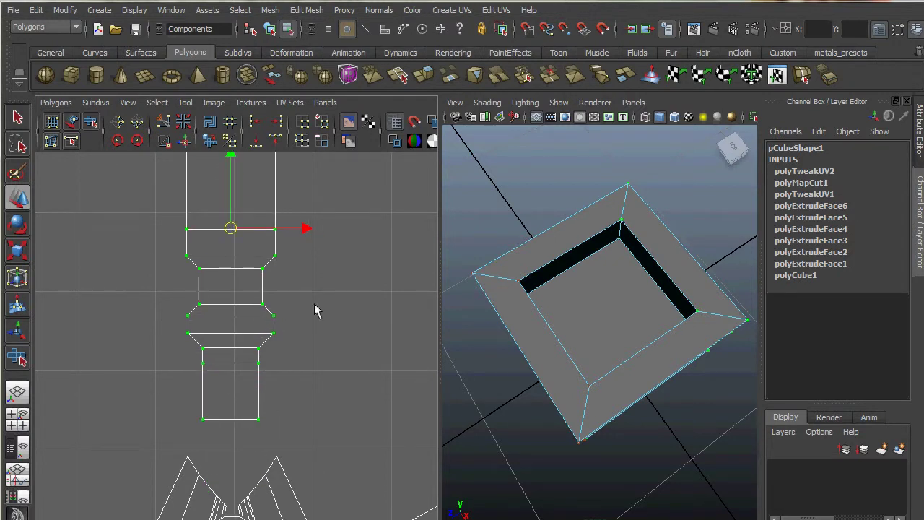
pyautogui.scroll(-2, 333, 311)
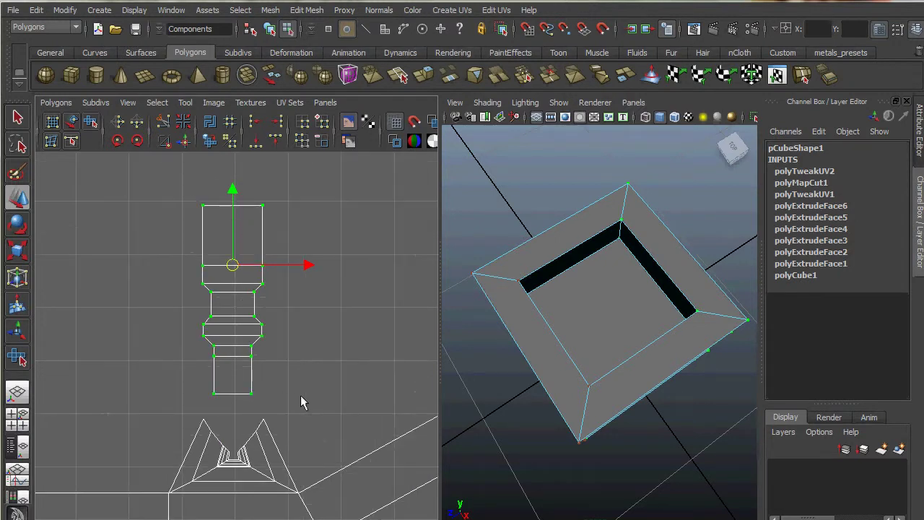
pyautogui.keyDown('alt'); pyautogui.moveTo(289, 374); pyautogui.dragTo(291, 344, button='middle'); pyautogui.keyUp('alt')
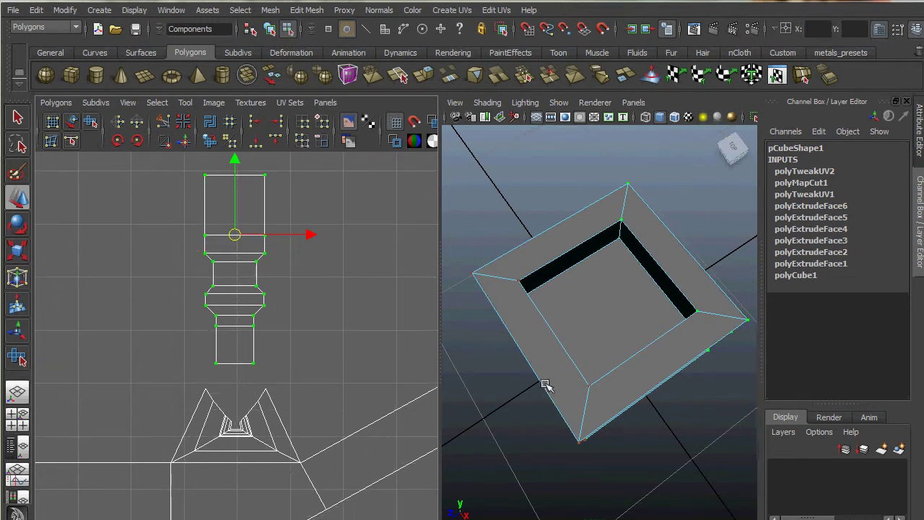
# - Switch to edge selection and select the two innermost lower-right diagonal edges of the remaining nested frames
pyautogui.keyDown('alt'); pyautogui.moveTo(545, 385); pyautogui.dragTo(586, 311); pyautogui.keyUp('alt')
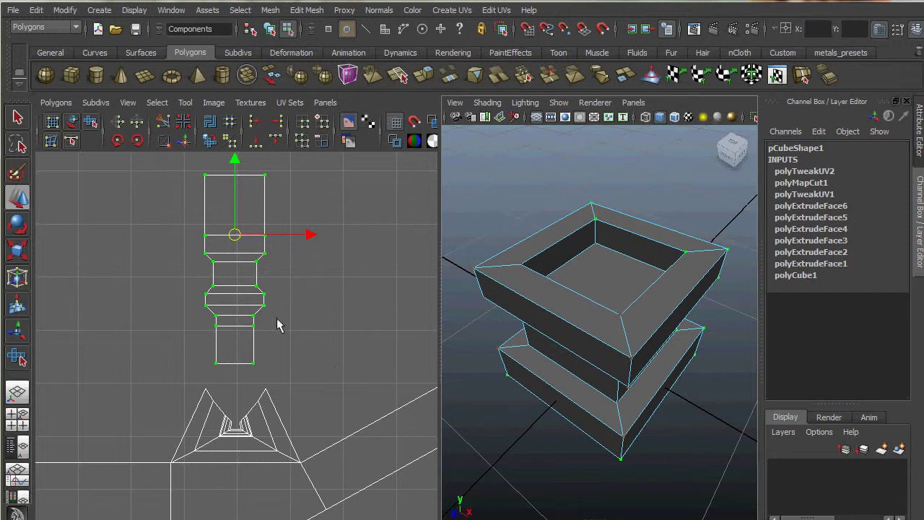
pyautogui.keyDown('alt'); pyautogui.moveTo(347, 377); pyautogui.dragTo(282, 346, button='right'); pyautogui.keyUp('alt')
pyautogui.keyDown('alt'); pyautogui.moveTo(296, 399); pyautogui.dragTo(306, 316, button='middle'); pyautogui.keyUp('alt')
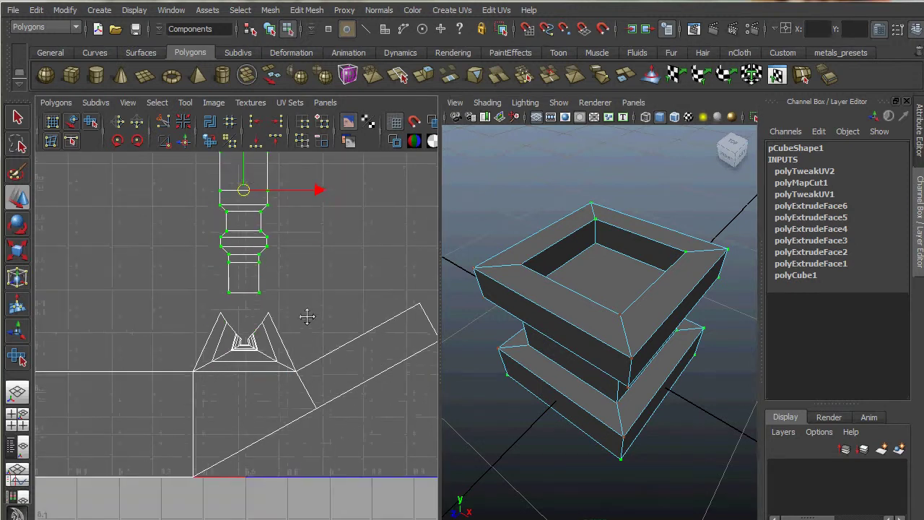
pyautogui.keyDown('alt'); pyautogui.moveTo(306, 315); pyautogui.dragTo(299, 342, button='right'); pyautogui.keyUp('alt')
pyautogui.scroll(5, 200, 347)
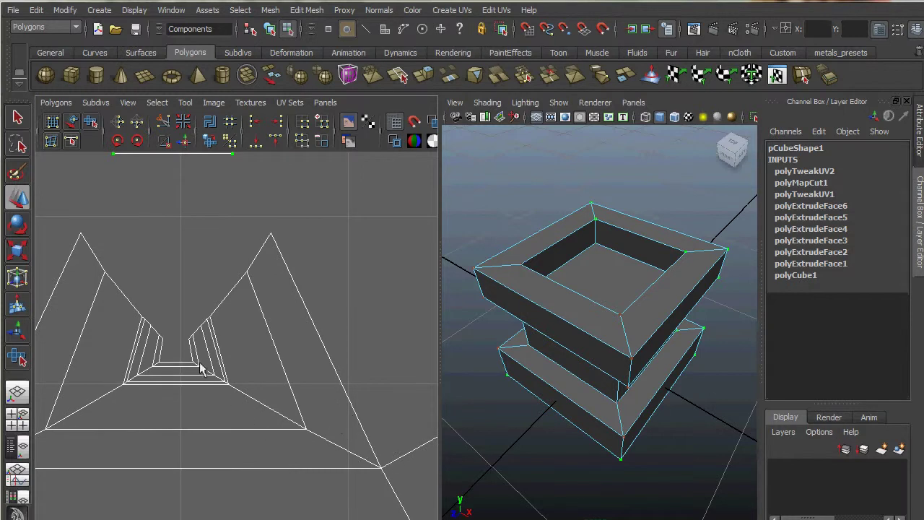
pyautogui.scroll(3, 238, 393)
pyautogui.moveTo(226, 368); pyautogui.dragTo(225, 337, button='right')
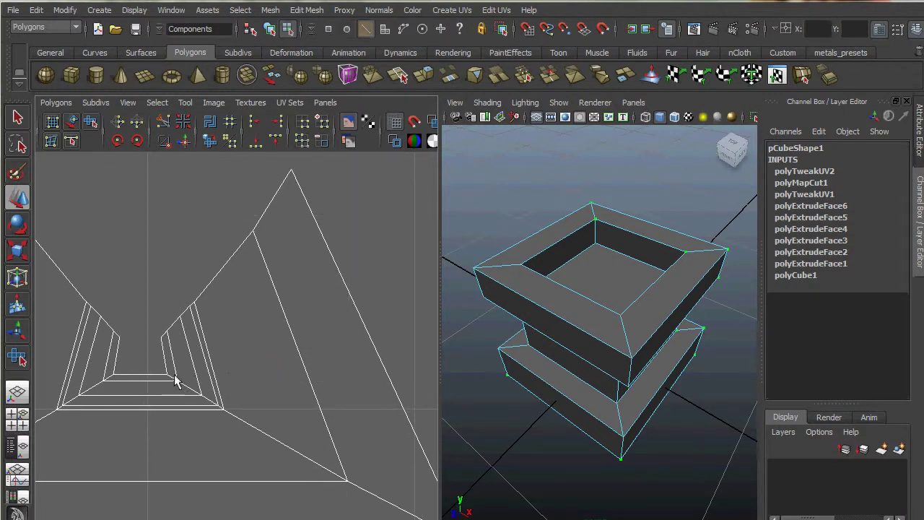
pyautogui.click(173, 381)
pyautogui.keyDown('alt'); pyautogui.moveTo(183, 389); pyautogui.dragTo(423, 426, button='right'); pyautogui.keyUp('alt')
pyautogui.keyDown('alt'); pyautogui.moveTo(218, 415); pyautogui.dragTo(312, 361, button='middle'); pyautogui.keyUp('alt')
pyautogui.keyDown('alt'); pyautogui.moveTo(312, 361); pyautogui.dragTo(195, 373, button='right'); pyautogui.keyUp('alt')
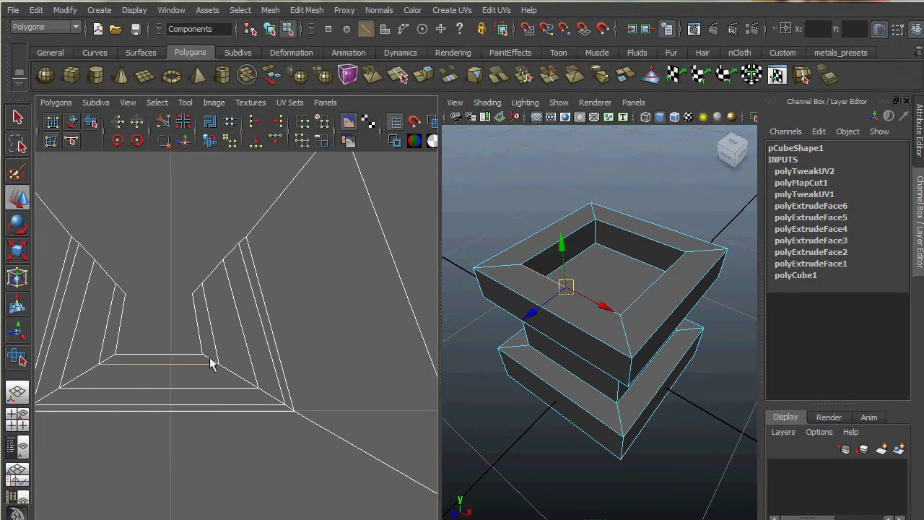
pyautogui.click(210, 364)
pyautogui.click(241, 381)
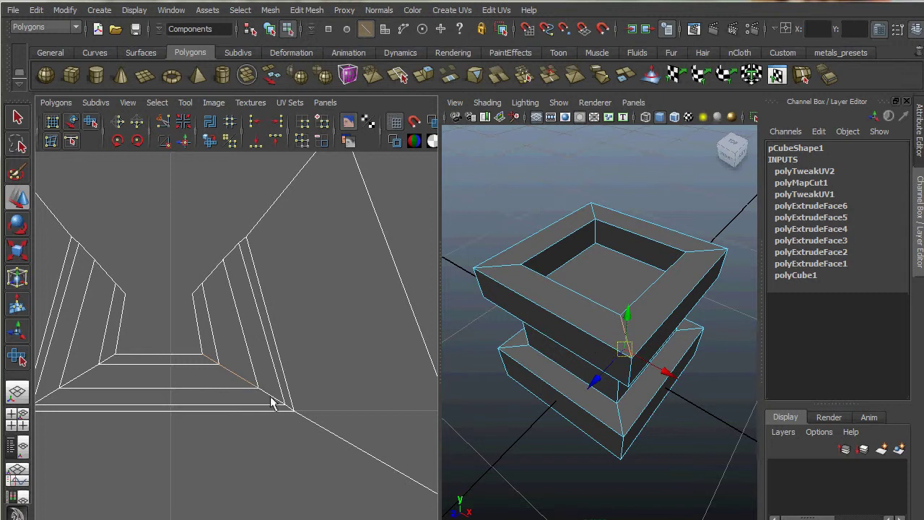
# - Extend the edge selection along the lower-right diagonal to the corner of the tightly nested frames, leaving their bottom edge unselected
pyautogui.keyDown('shift'); pyautogui.click(271, 397); pyautogui.keyUp('shift')
pyautogui.keyDown('shift'); pyautogui.click(293, 411); pyautogui.keyUp('shift')
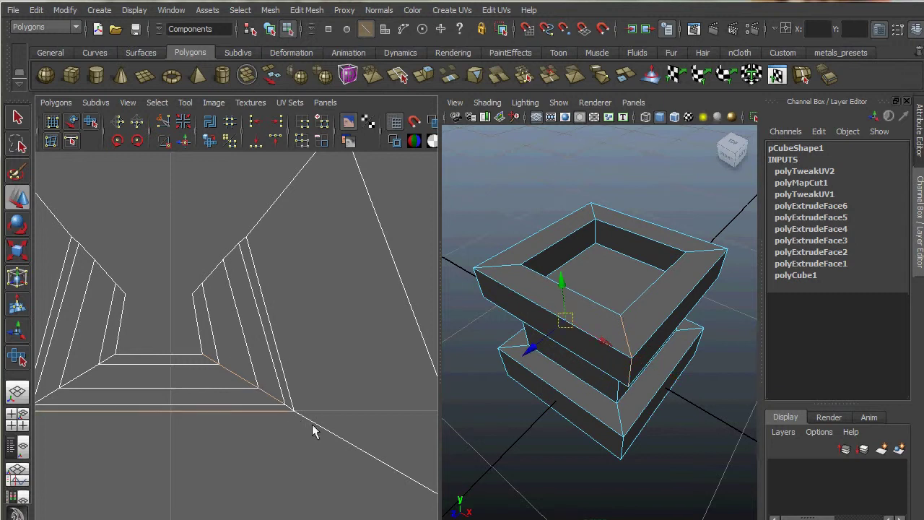
pyautogui.keyDown('shift'); pyautogui.click(273, 412); pyautogui.keyUp('shift')
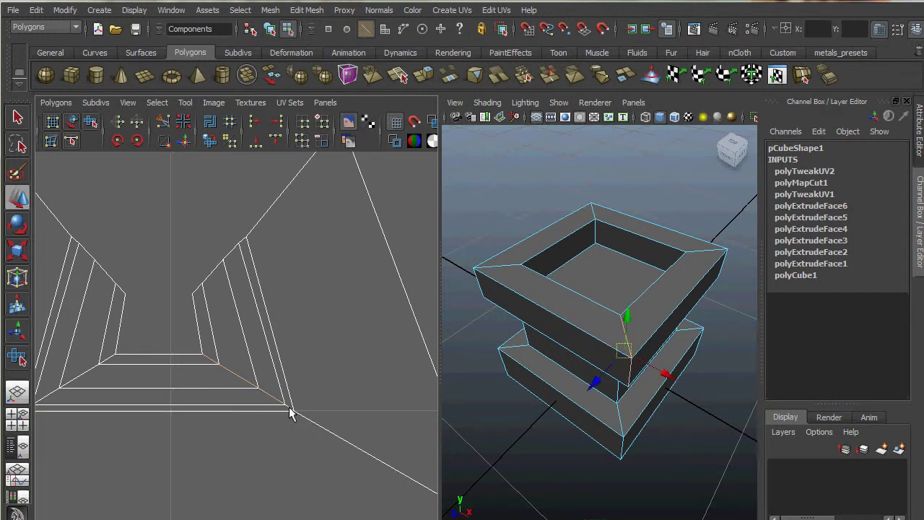
pyautogui.keyDown('shift'); pyautogui.click(290, 412); pyautogui.keyUp('shift')
pyautogui.keyDown('alt'); pyautogui.moveTo(283, 418); pyautogui.dragTo(405, 459, button='right'); pyautogui.keyUp('alt')
pyautogui.keyDown('shift'); pyautogui.click(336, 475); pyautogui.keyUp('shift')
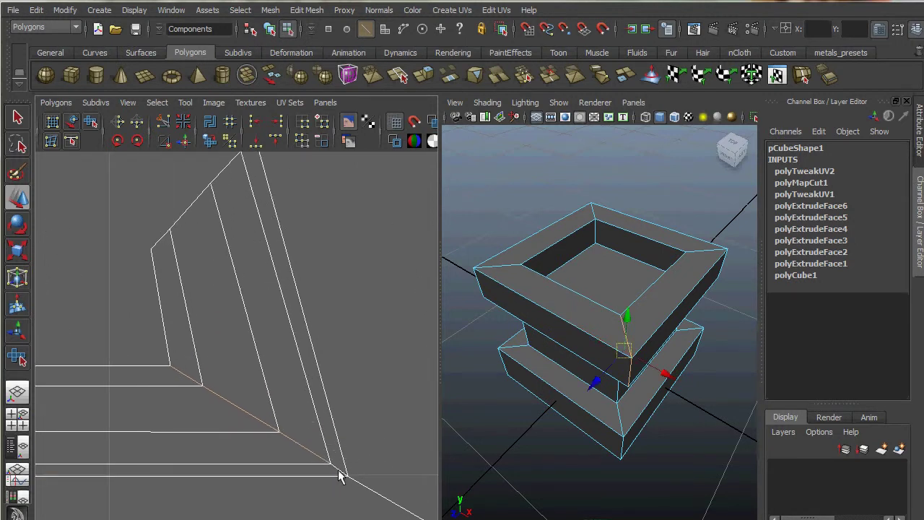
pyautogui.keyDown('alt'); pyautogui.moveTo(361, 479); pyautogui.dragTo(306, 312, button='middle'); pyautogui.keyUp('alt')
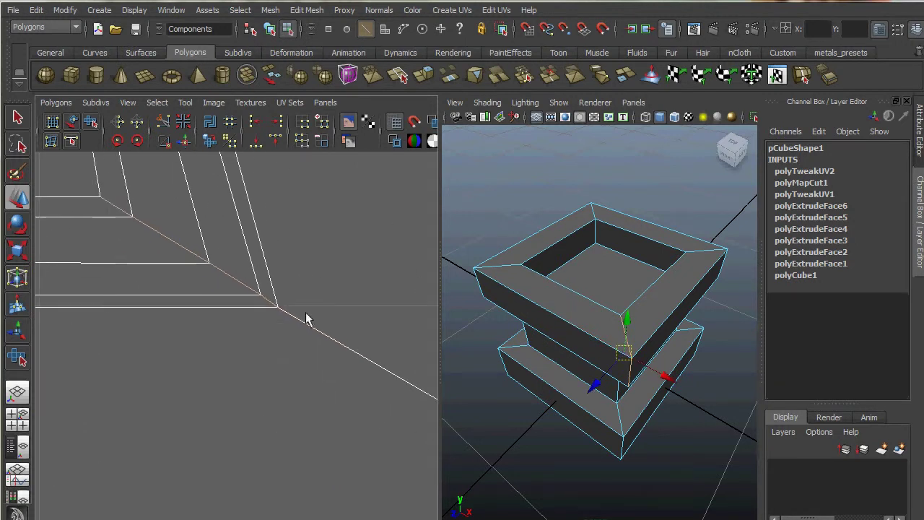
# - Add the two longer diagonal edges that run out to the lower-right outer corner
pyautogui.keyDown('alt'); pyautogui.moveTo(349, 363); pyautogui.dragTo(231, 349, button='right'); pyautogui.keyUp('alt')
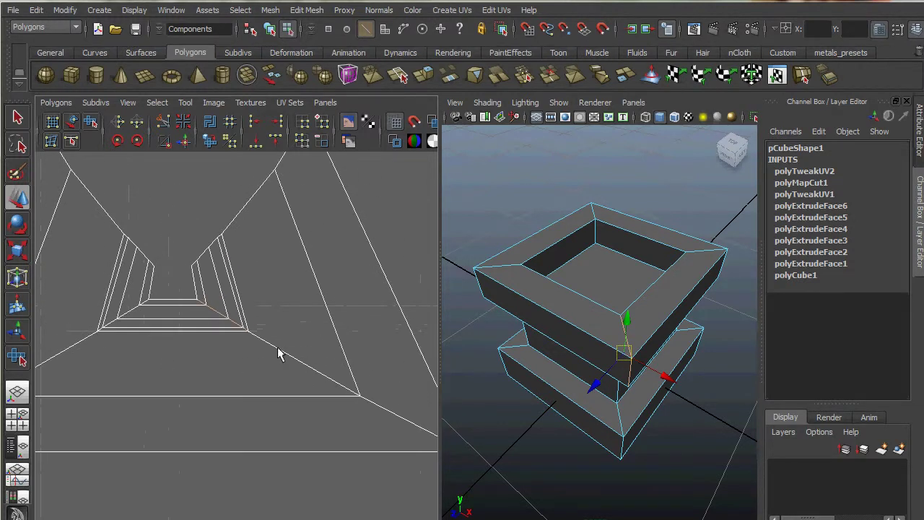
pyautogui.keyDown('shift'); pyautogui.click(274, 347); pyautogui.keyUp('shift')
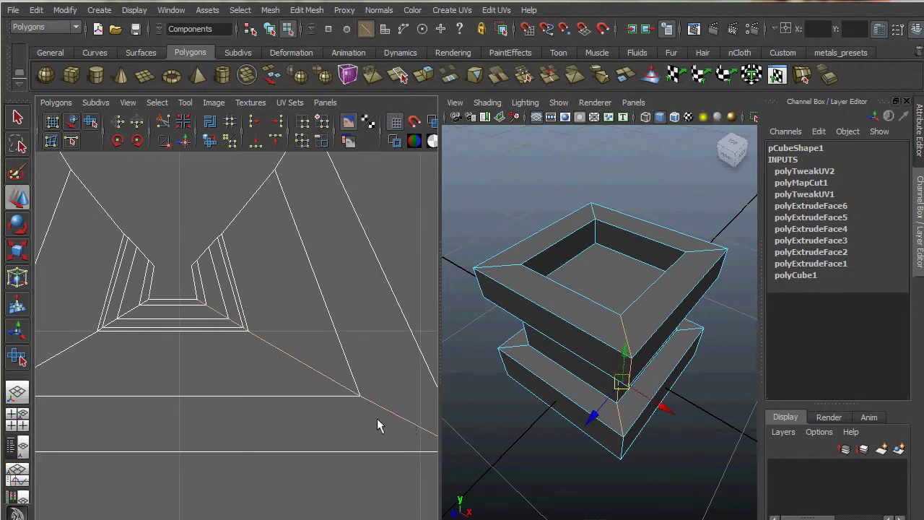
pyautogui.scroll(-2, 193, 390)
pyautogui.keyDown('alt'); pyautogui.moveTo(282, 417); pyautogui.dragTo(197, 380, button='middle'); pyautogui.keyUp('alt')
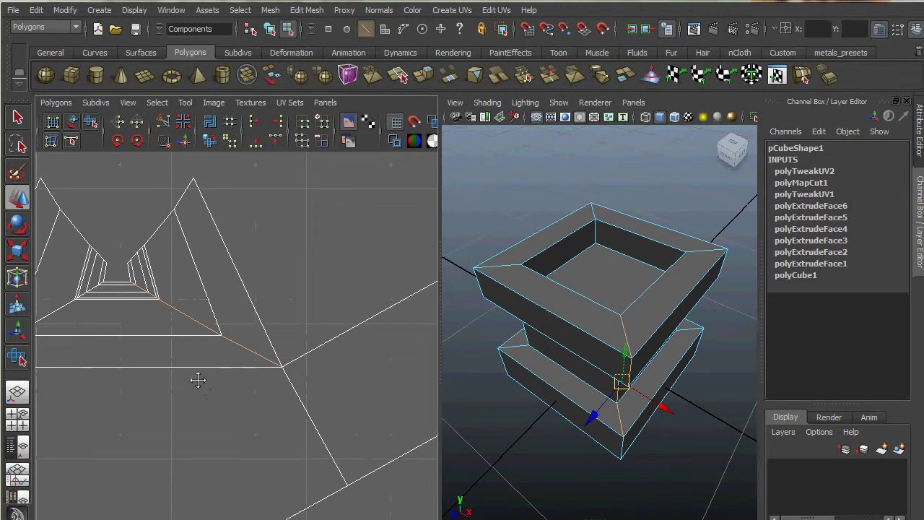
# - Add the short edge descending from the outer corner to the selection and cut the UVs along all selected edges
pyautogui.keyDown('shift'); pyautogui.click(305, 414); pyautogui.keyUp('shift')
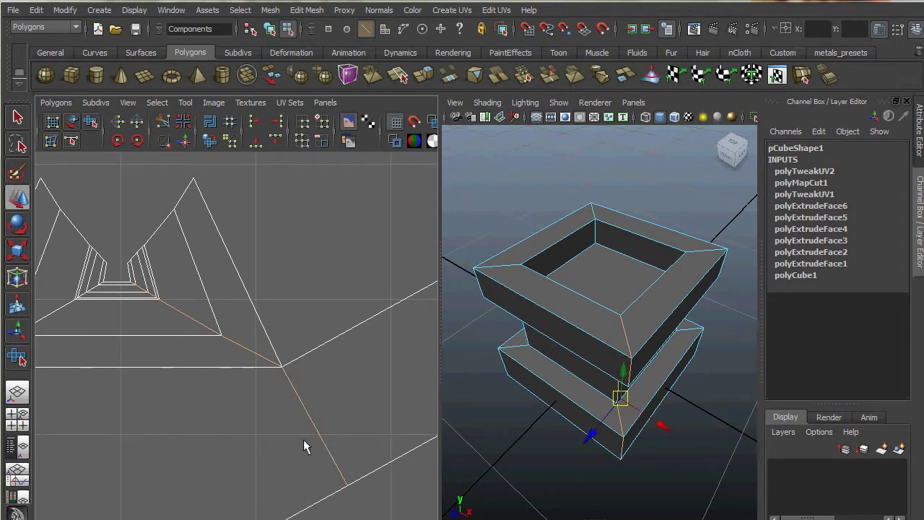
pyautogui.keyDown('alt'); pyautogui.moveTo(327, 367); pyautogui.dragTo(200, 346, button='right'); pyautogui.keyUp('alt')
pyautogui.keyDown('alt'); pyautogui.moveTo(356, 361); pyautogui.dragTo(211, 350, button='right'); pyautogui.keyUp('alt')
pyautogui.keyDown('alt'); pyautogui.moveTo(210, 358); pyautogui.dragTo(208, 409, button='middle'); pyautogui.keyUp('alt')
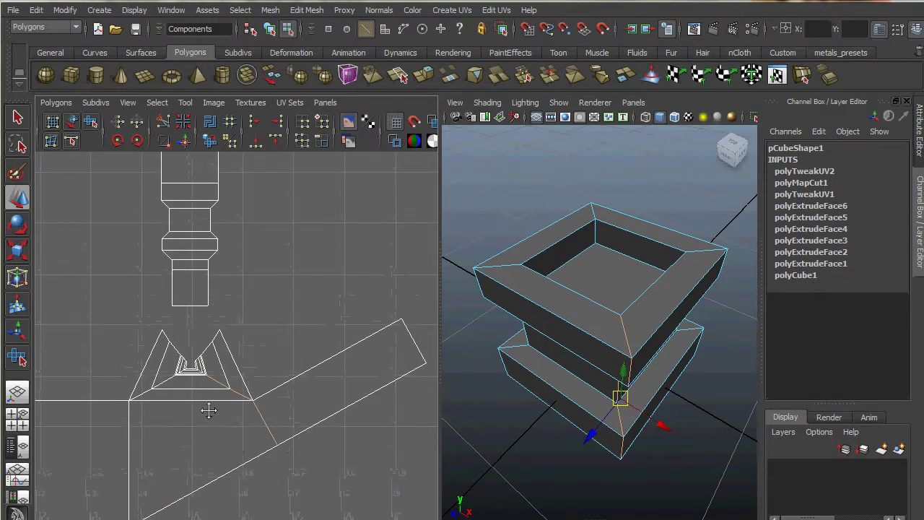
pyautogui.keyDown('shift'); pyautogui.moveTo(187, 251); pyautogui.dragTo(133, 252, button='right'); pyautogui.keyUp('shift')
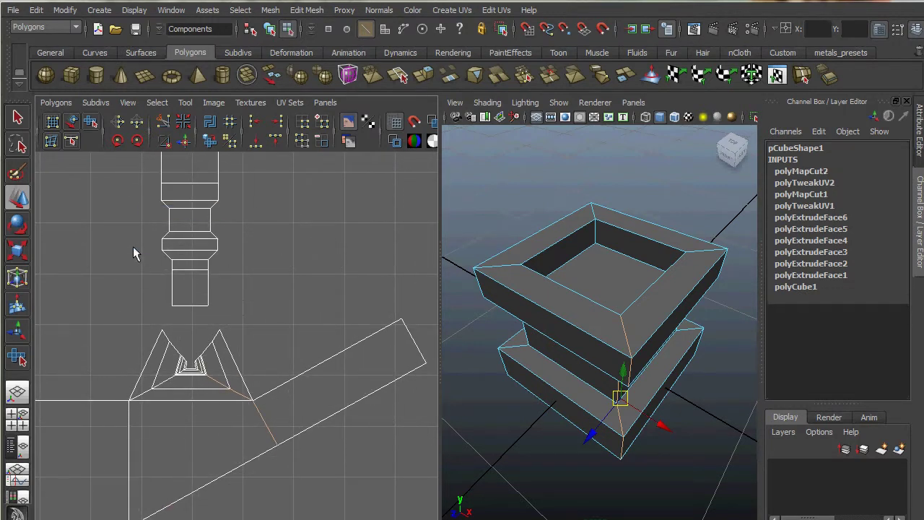
# - Select all UVs of the newly separated right-hand shell and move it diagonally up and right, away from the layout
pyautogui.click(232, 333)
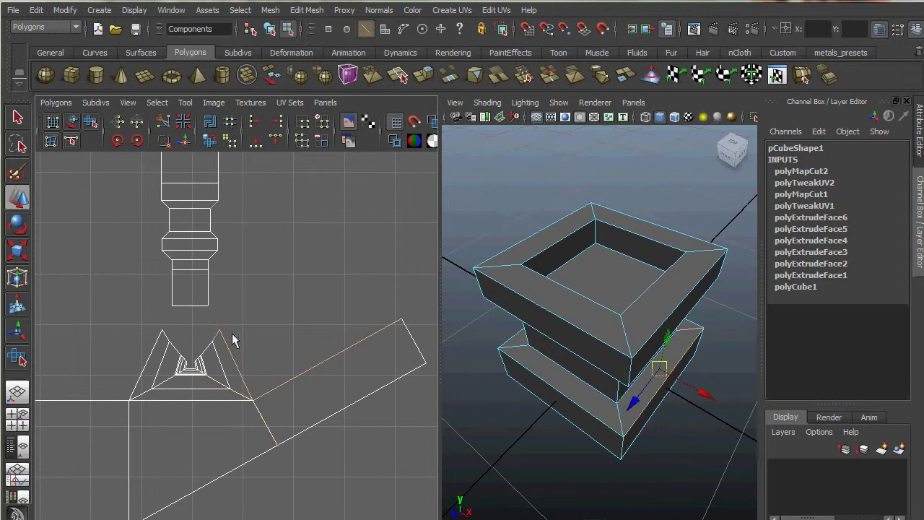
pyautogui.moveTo(223, 331); pyautogui.dragTo(261, 325, button='right')
pyautogui.click(219, 332)
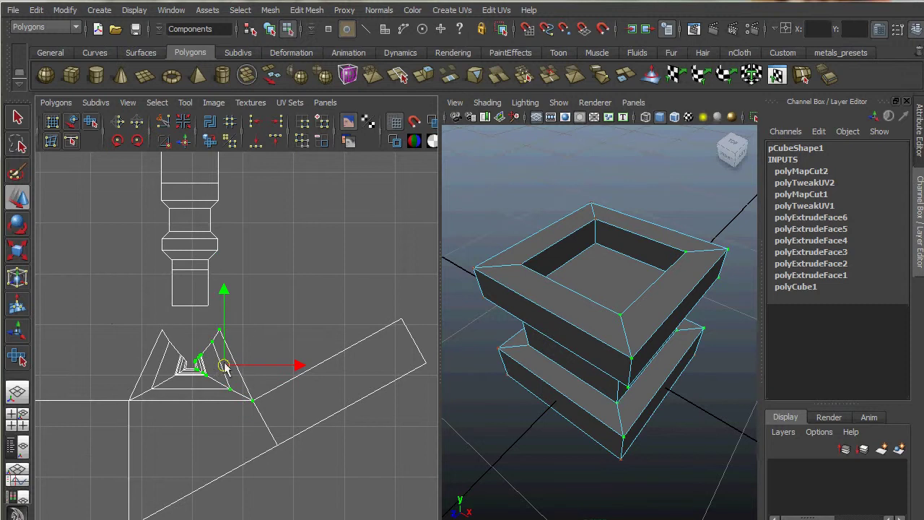
pyautogui.moveTo(226, 366); pyautogui.dragTo(278, 293)
# - Unfold the right-hand shell and move it up and right, beside the first unfolded shell
pyautogui.scroll(5, 249, 321)
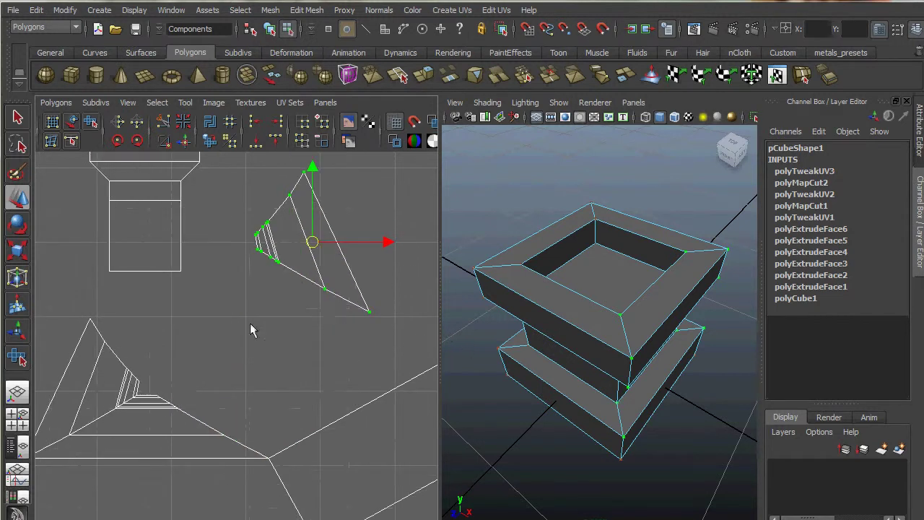
pyautogui.click(58, 103)
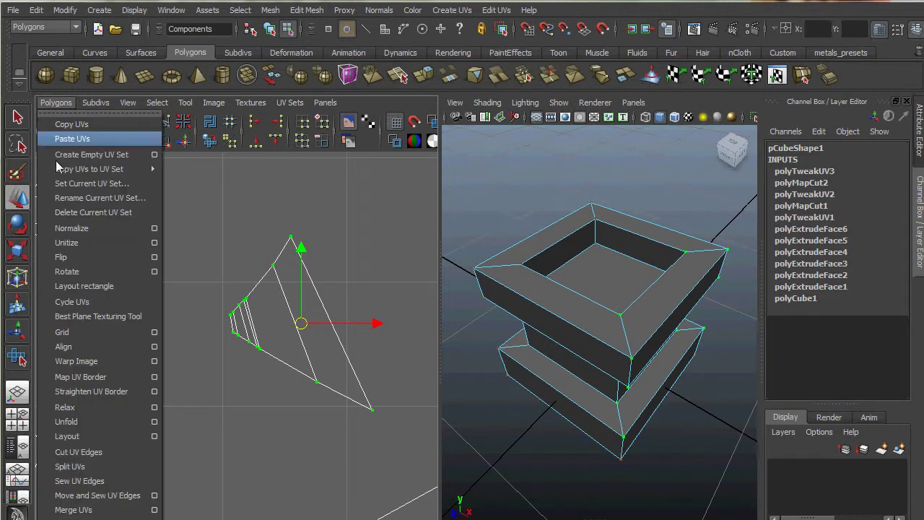
pyautogui.click(91, 422)
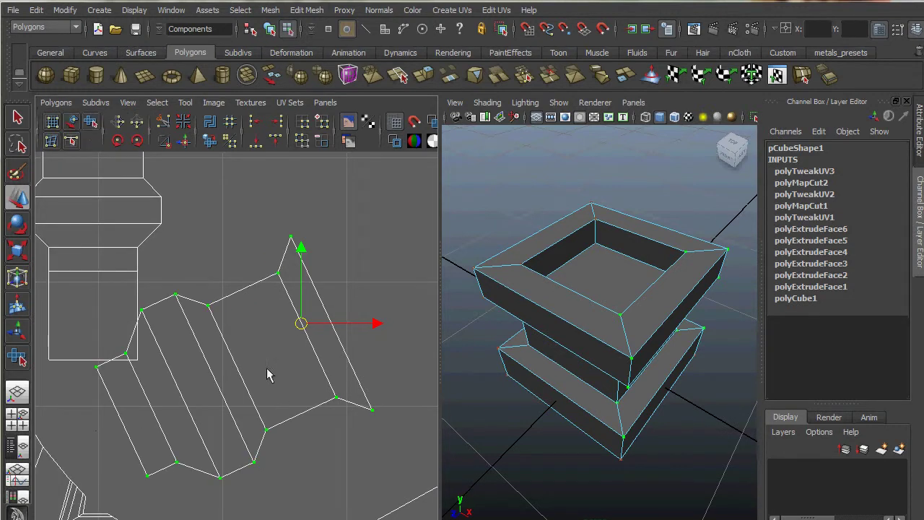
pyautogui.moveTo(301, 325); pyautogui.dragTo(377, 241)
pyautogui.scroll(-5, 380, 316)
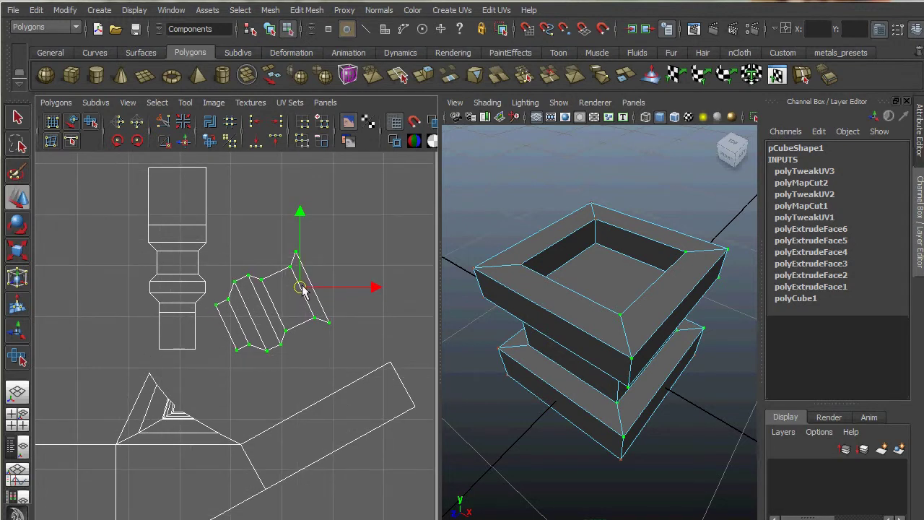
pyautogui.scroll(2, 252, 336)
pyautogui.scroll(-3, 282, 345)
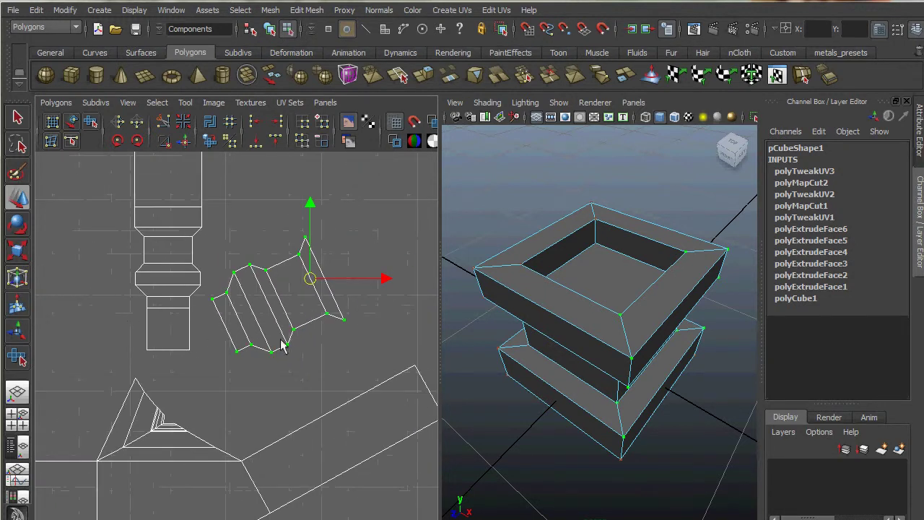
pyautogui.keyDown('alt'); pyautogui.moveTo(267, 337); pyautogui.dragTo(268, 364, button='middle'); pyautogui.keyUp('alt')
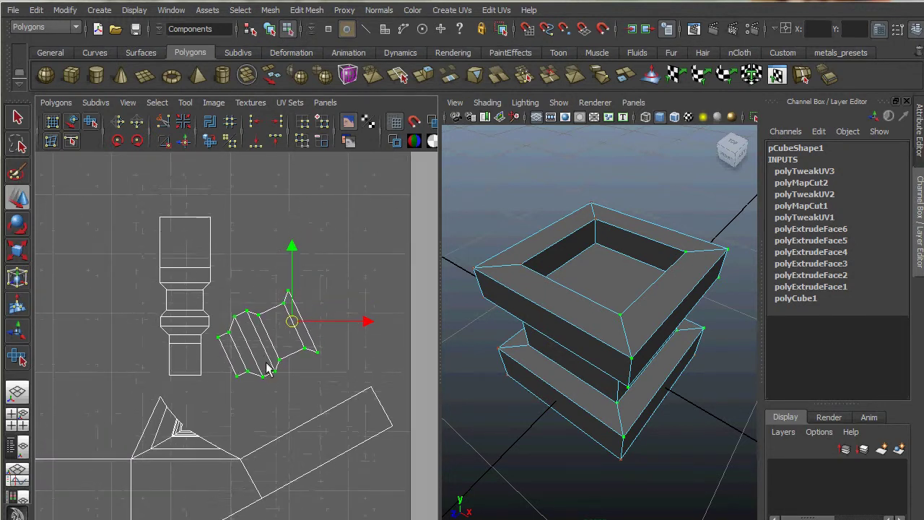
# - Select the edge shared by the first shell's lowest section and the second shell's narrow end, and move and sew it
pyautogui.rightClick(229, 364)
pyautogui.moveTo(227, 365); pyautogui.dragTo(229, 326, button='right')
pyautogui.click(229, 363)
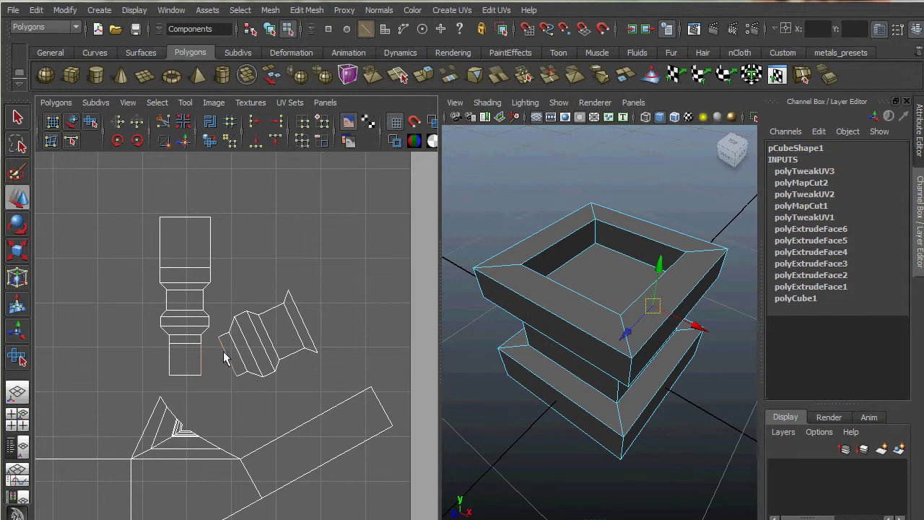
pyautogui.keyDown('shift'); pyautogui.moveTo(226, 359); pyautogui.dragTo(216, 324, button='right'); pyautogui.keyUp('shift')
pyautogui.keyDown('alt'); pyautogui.moveTo(192, 391); pyautogui.dragTo(255, 395, button='right'); pyautogui.keyUp('alt')
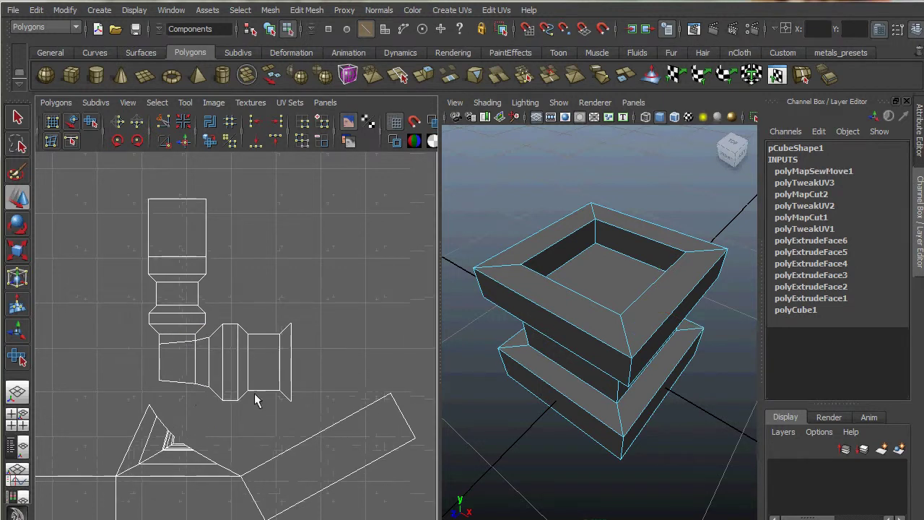
pyautogui.keyDown('alt'); pyautogui.moveTo(255, 395); pyautogui.dragTo(304, 289, button='middle'); pyautogui.keyUp('alt')
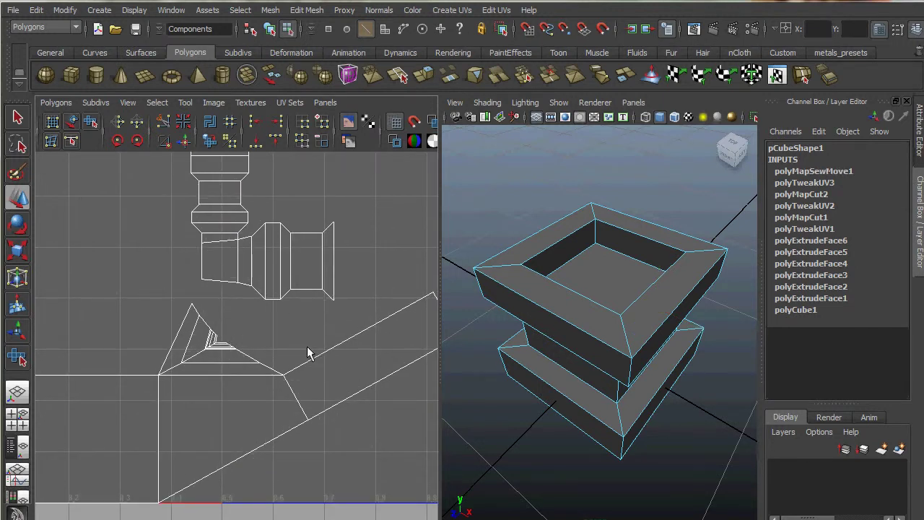
# - Select the upper edge of the slanted strip and move and sew the strip onto the wide end of the unfolded shell
pyautogui.keyDown('alt'); pyautogui.moveTo(304, 327); pyautogui.dragTo(275, 283, button='middle'); pyautogui.keyUp('alt')
pyautogui.keyDown('alt'); pyautogui.moveTo(242, 332); pyautogui.dragTo(359, 343, button='right'); pyautogui.keyUp('alt')
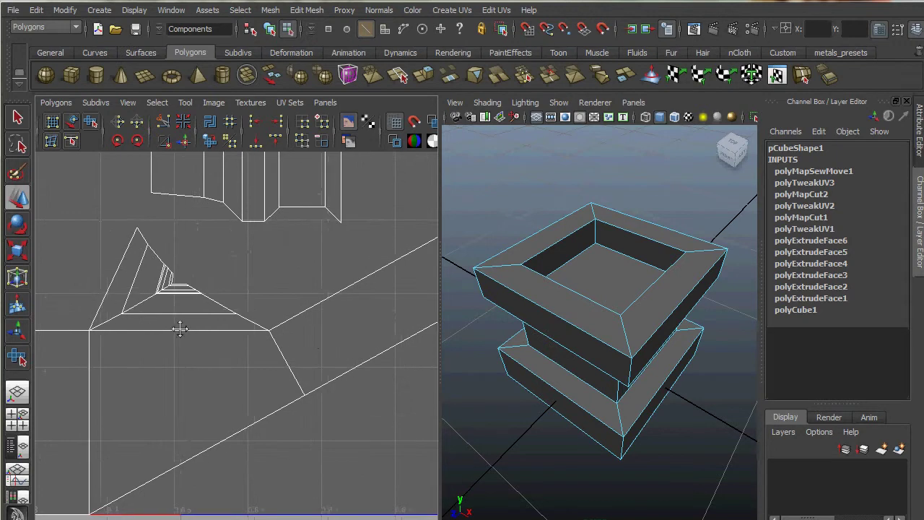
pyautogui.scroll(3, 159, 331)
pyautogui.scroll(3, 344, 321)
pyautogui.keyDown('alt'); pyautogui.moveTo(296, 312); pyautogui.dragTo(272, 398, button='middle'); pyautogui.keyUp('alt')
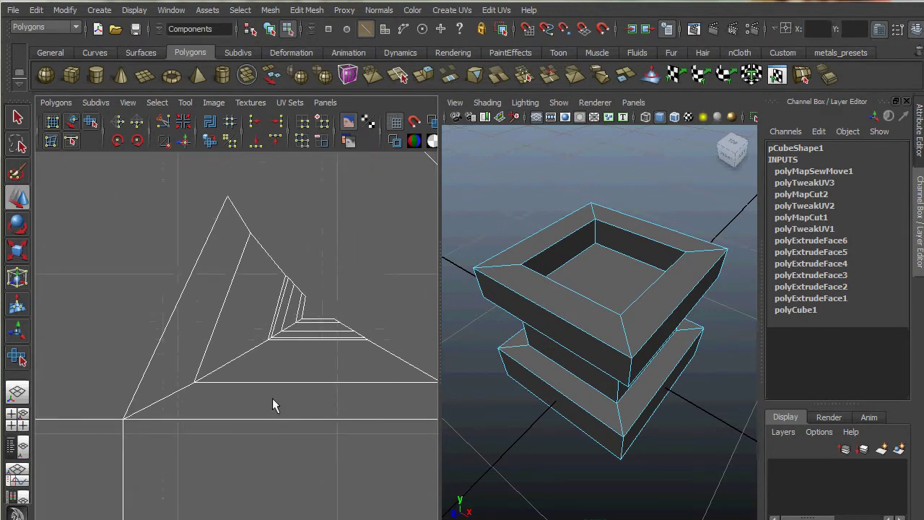
pyautogui.keyDown('alt'); pyautogui.moveTo(334, 384); pyautogui.dragTo(130, 303, button='right'); pyautogui.keyUp('alt')
pyautogui.keyDown('alt'); pyautogui.moveTo(326, 342); pyautogui.dragTo(148, 295, button='right'); pyautogui.keyUp('alt')
pyautogui.keyDown('alt'); pyautogui.moveTo(250, 317); pyautogui.dragTo(191, 337, button='middle'); pyautogui.keyUp('alt')
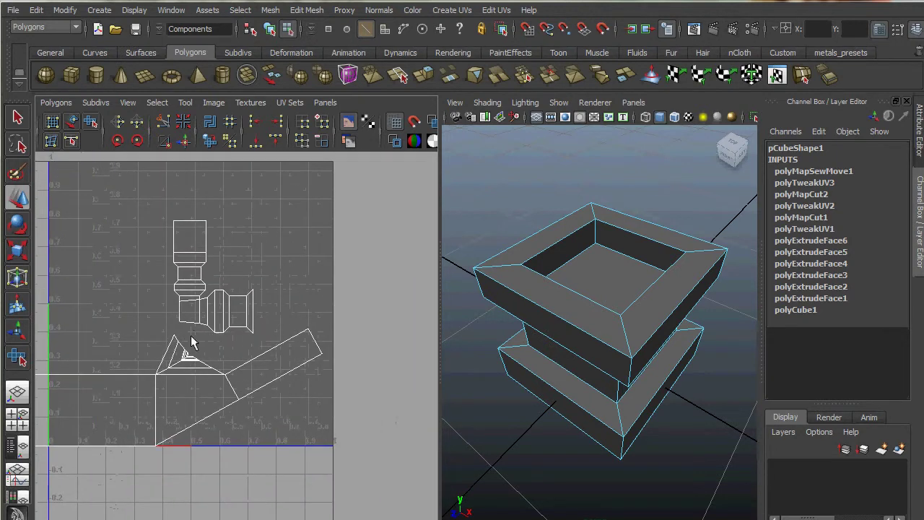
pyautogui.click(246, 363)
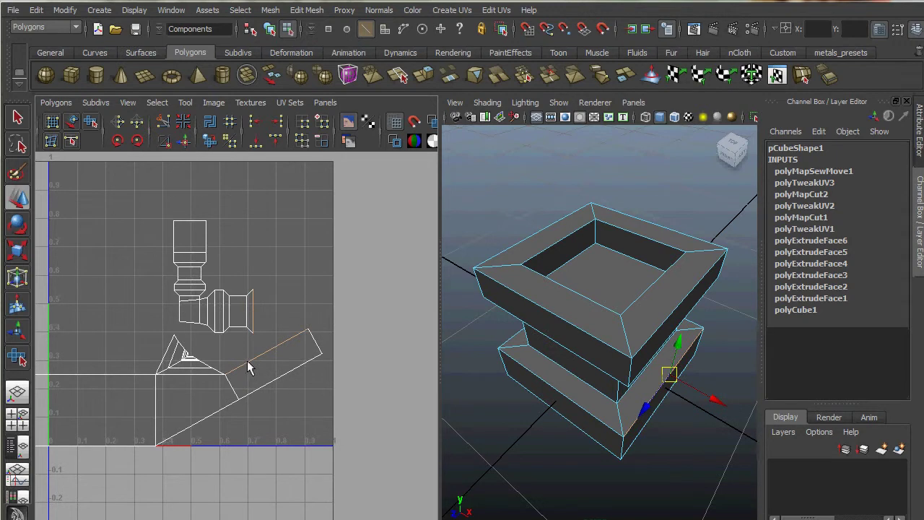
pyautogui.keyDown('shift'); pyautogui.moveTo(247, 363); pyautogui.dragTo(251, 333, button='right'); pyautogui.keyUp('shift')
# - Select the short inner diagonal edges where the nested faces of the triangular UV section meet
pyautogui.scroll(4, 245, 377)
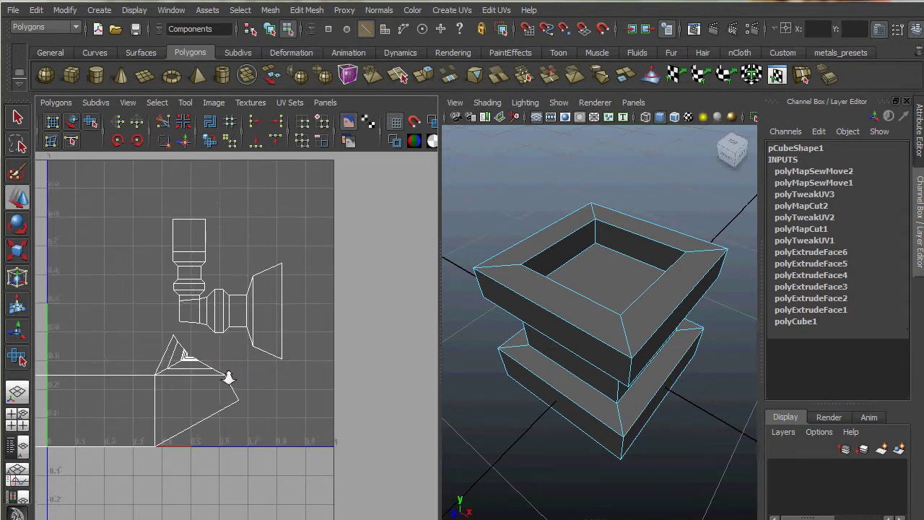
pyautogui.scroll(4, 201, 380)
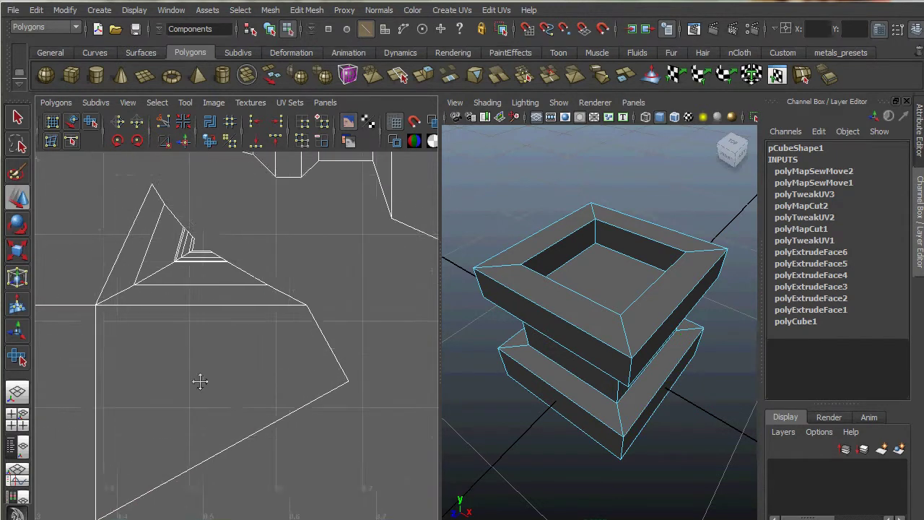
pyautogui.scroll(3, 298, 349)
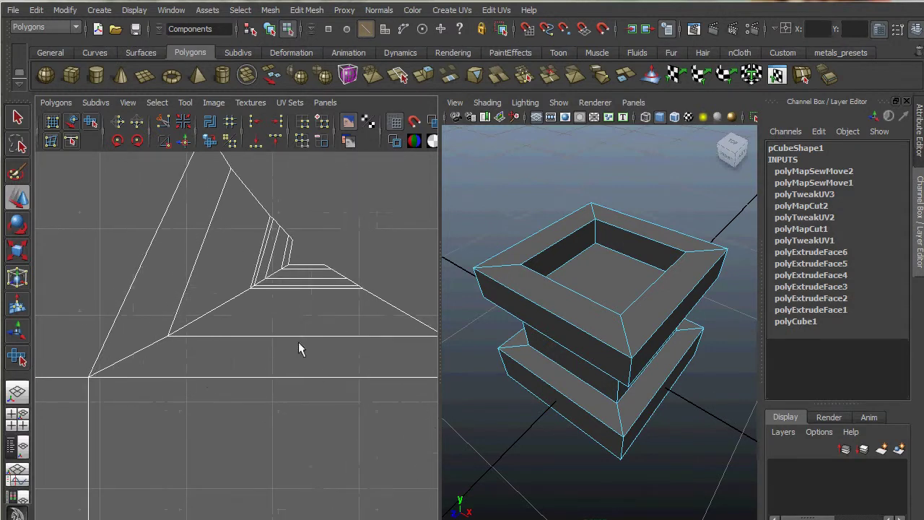
pyautogui.keyDown('alt'); pyautogui.moveTo(284, 269); pyautogui.dragTo(433, 330, button='right'); pyautogui.keyUp('alt')
pyautogui.keyDown('alt'); pyautogui.moveTo(274, 252); pyautogui.dragTo(344, 277, button='right'); pyautogui.keyUp('alt')
pyautogui.keyDown('alt'); pyautogui.moveTo(331, 295); pyautogui.dragTo(249, 418, button='middle'); pyautogui.keyUp('alt')
pyautogui.keyDown('alt'); pyautogui.moveTo(276, 280); pyautogui.dragTo(300, 246, button='right'); pyautogui.keyUp('alt')
pyautogui.click(288, 256)
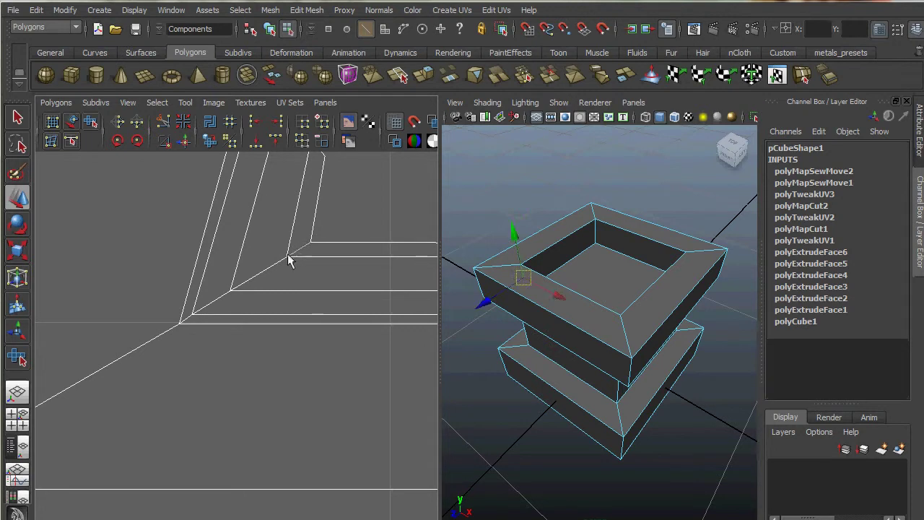
pyautogui.click(193, 314)
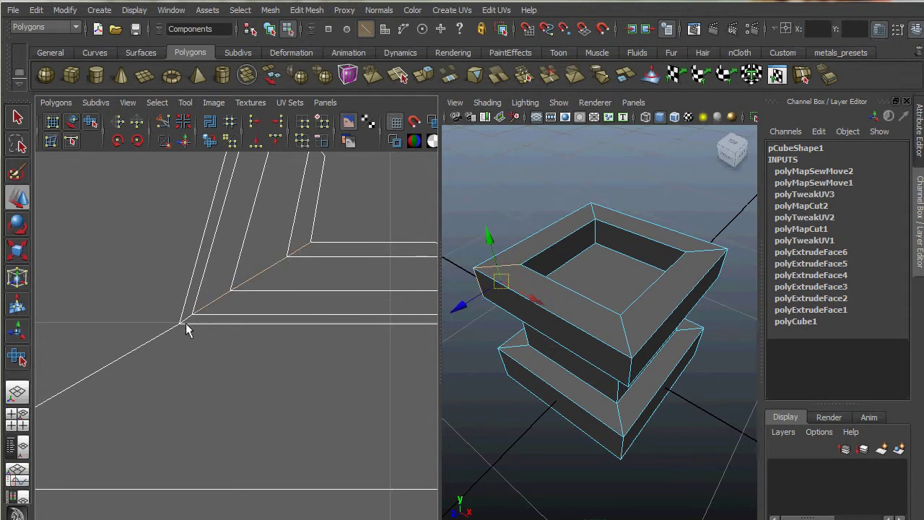
pyautogui.keyDown('shift'); pyautogui.click(186, 319); pyautogui.keyUp('shift')
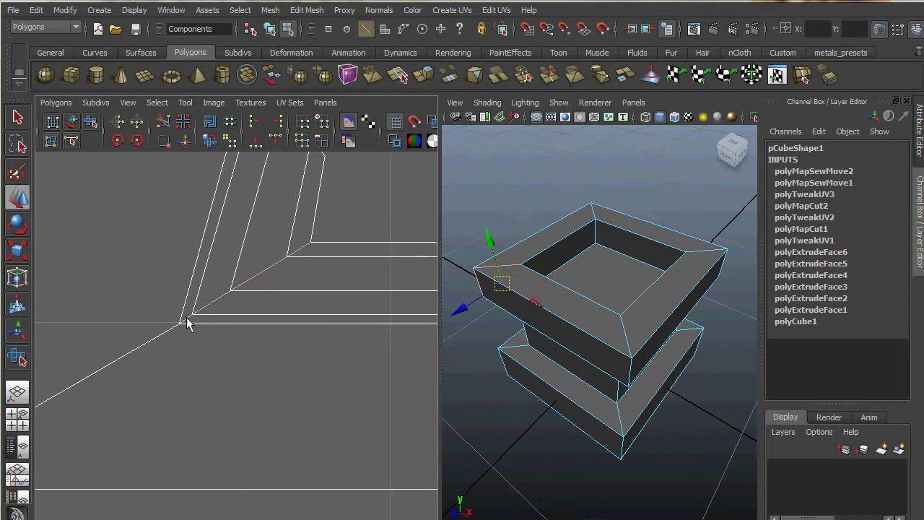
# - Add the two outer diagonal edges and the vertical edge below the triangular section to the selection
pyautogui.keyDown('shift'); pyautogui.click(135, 348); pyautogui.keyUp('shift')
pyautogui.keyDown('alt'); pyautogui.moveTo(293, 374); pyautogui.dragTo(181, 401, button='right'); pyautogui.keyUp('alt')
pyautogui.keyDown('alt'); pyautogui.moveTo(182, 401); pyautogui.dragTo(249, 363, button='middle'); pyautogui.keyUp('alt')
pyautogui.scroll(-5, 103, 330)
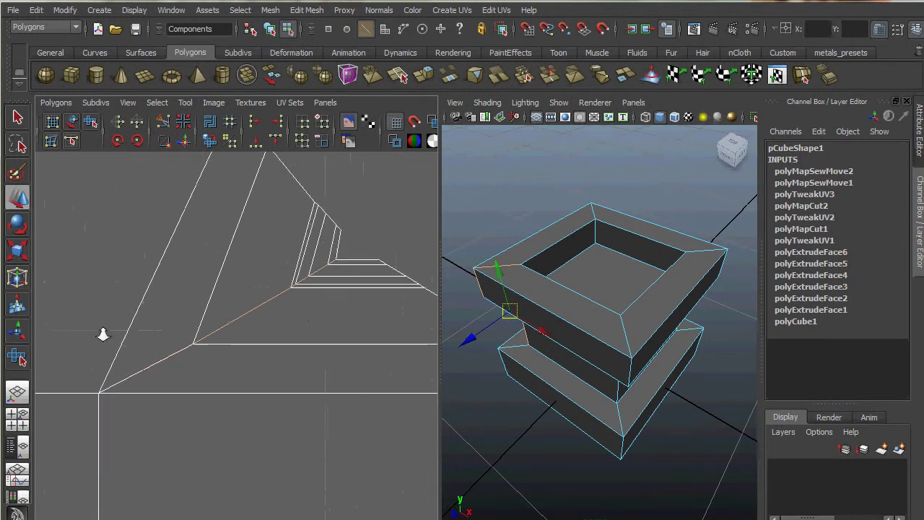
pyautogui.keyDown('shift'); pyautogui.click(197, 353); pyautogui.keyUp('shift')
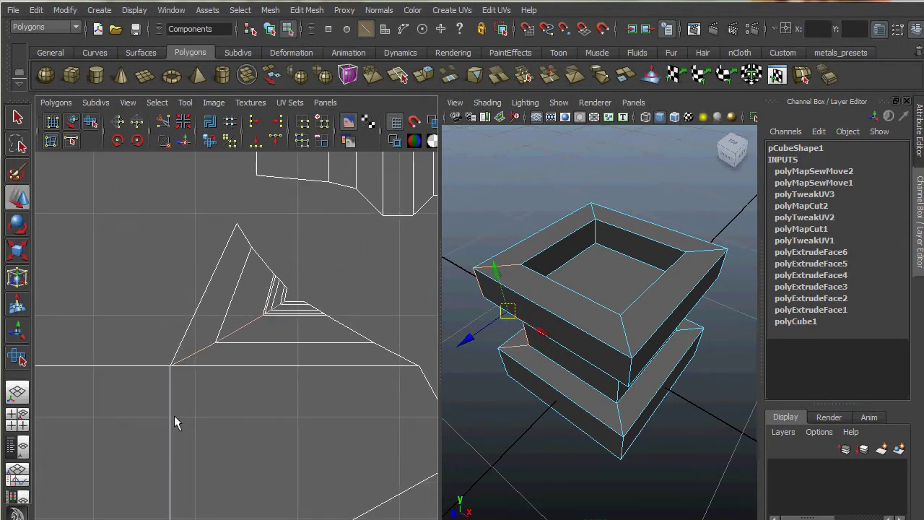
pyautogui.click(171, 418)
# - Cut the UVs along the selected diagonal and vertical edges, and sew the same edges back together
pyautogui.scroll(-5, 268, 348)
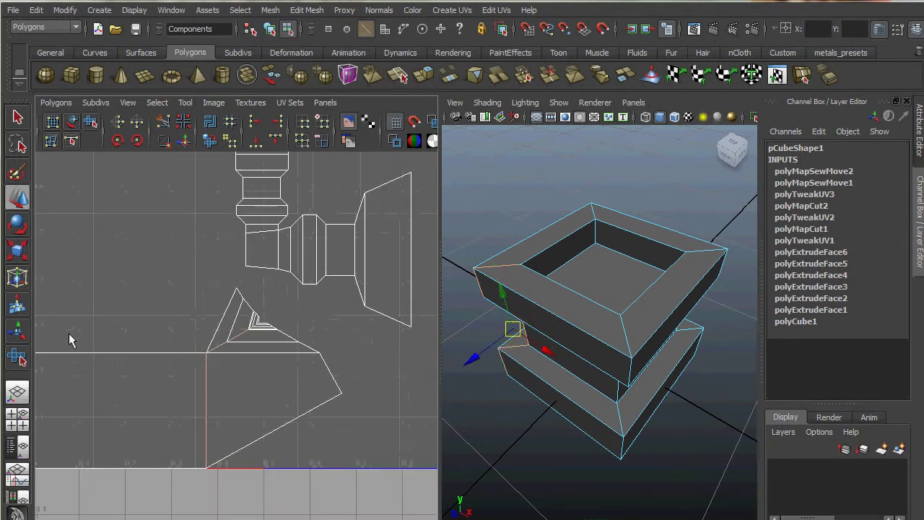
pyautogui.keyDown('alt'); pyautogui.moveTo(294, 304); pyautogui.dragTo(252, 386, button='middle'); pyautogui.keyUp('alt')
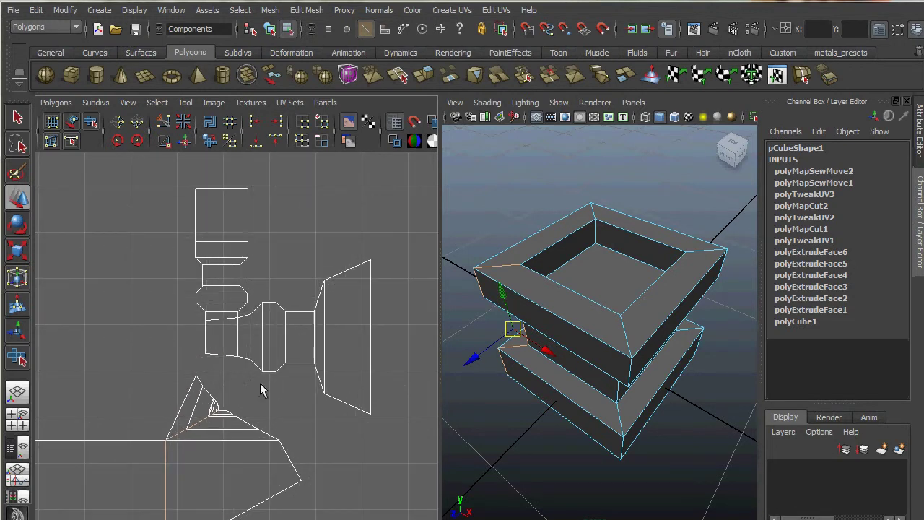
pyautogui.keyDown('shift'); pyautogui.moveTo(199, 334); pyautogui.dragTo(147, 340, button='right'); pyautogui.keyUp('shift')
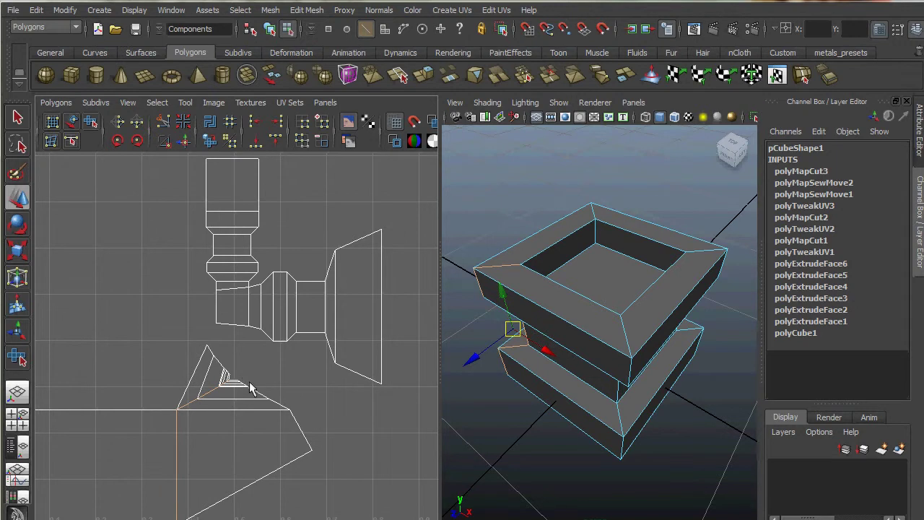
pyautogui.keyDown('shift'); pyautogui.moveTo(247, 374); pyautogui.dragTo(310, 380, button='right'); pyautogui.keyUp('shift')
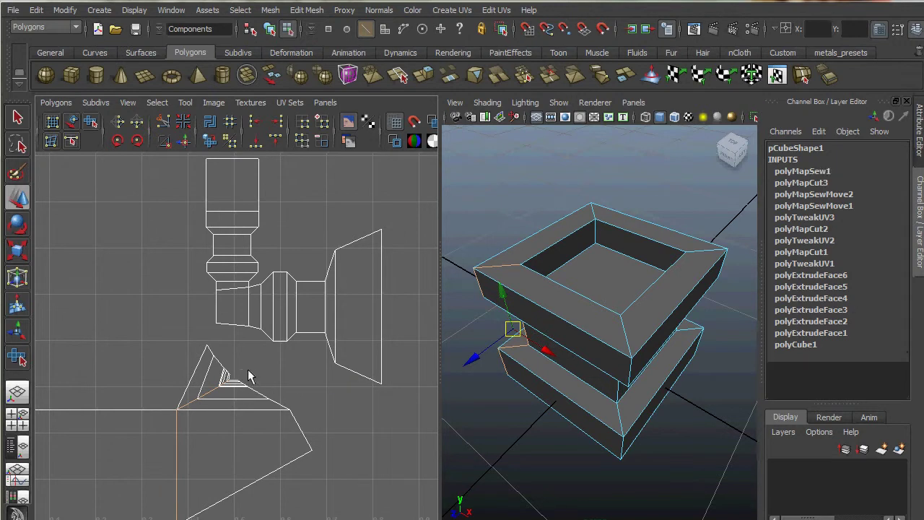
# - Select the UV at the apex of the triangular section and expand the selection to its whole shell
pyautogui.keyDown('alt'); pyautogui.moveTo(249, 373); pyautogui.dragTo(252, 384, button='right'); pyautogui.keyUp('alt')
pyautogui.scroll(3, 252, 384)
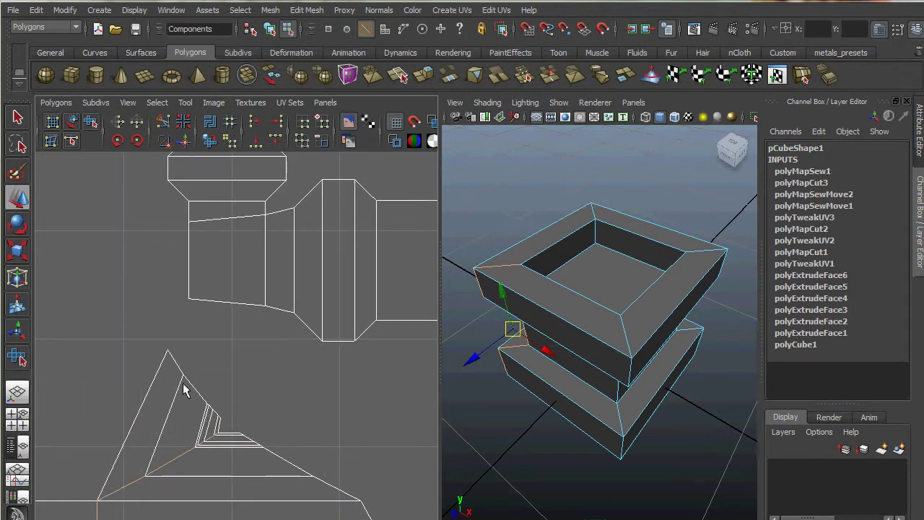
pyautogui.click(174, 357)
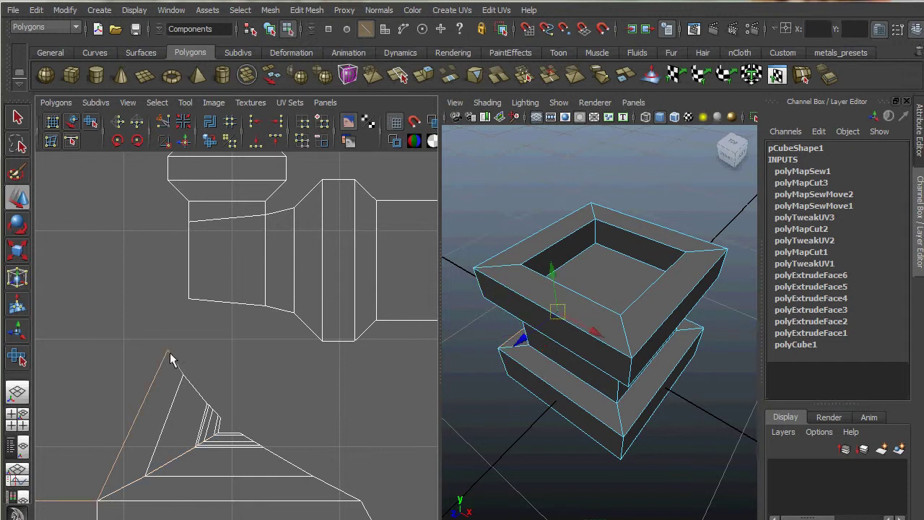
pyautogui.rightClick(167, 353)
pyautogui.click(218, 354)
pyautogui.click(168, 351)
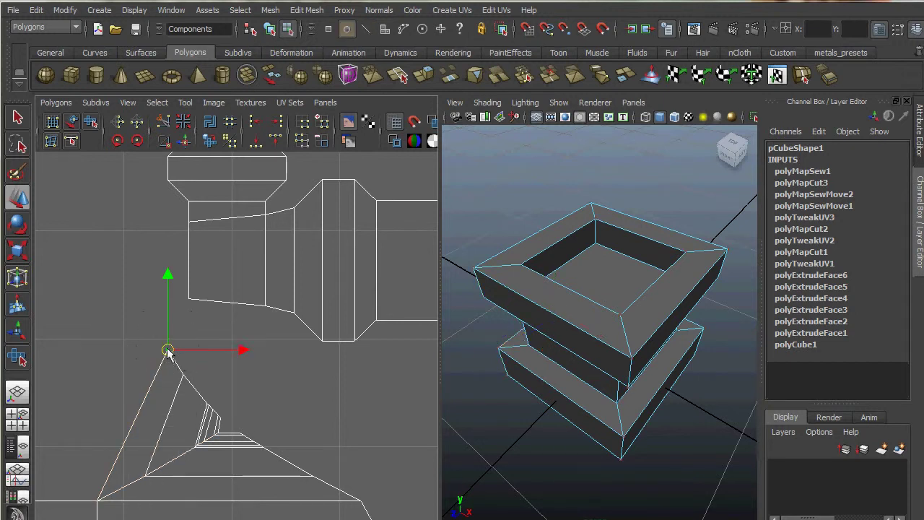
pyautogui.keyDown('ctrl'); pyautogui.moveTo(168, 349); pyautogui.dragTo(219, 346, button='right'); pyautogui.keyUp('ctrl')
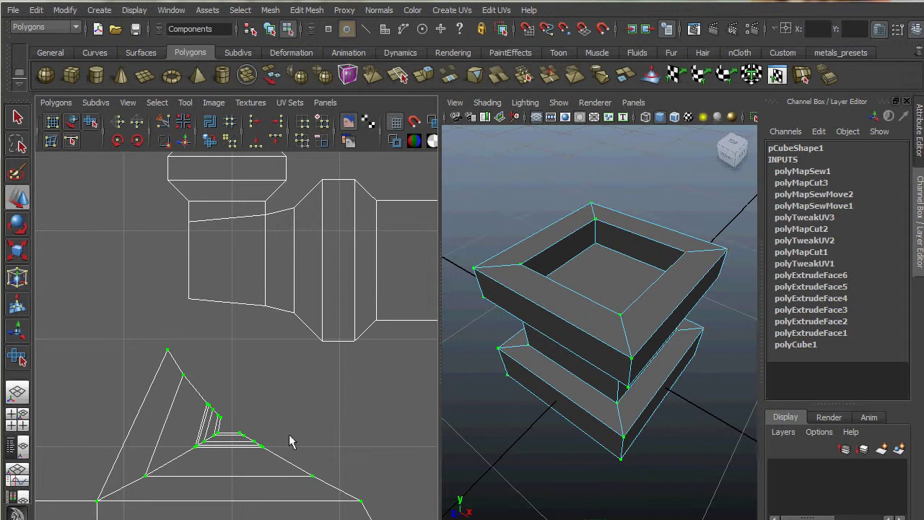
# - Examine how far the selected shell extends across the UV layout, and clear the selection
pyautogui.keyDown('alt'); pyautogui.moveTo(287, 419); pyautogui.dragTo(80, 375, button='right'); pyautogui.keyUp('alt')
pyautogui.keyDown('alt'); pyautogui.moveTo(290, 397); pyautogui.dragTo(96, 370, button='right'); pyautogui.keyUp('alt')
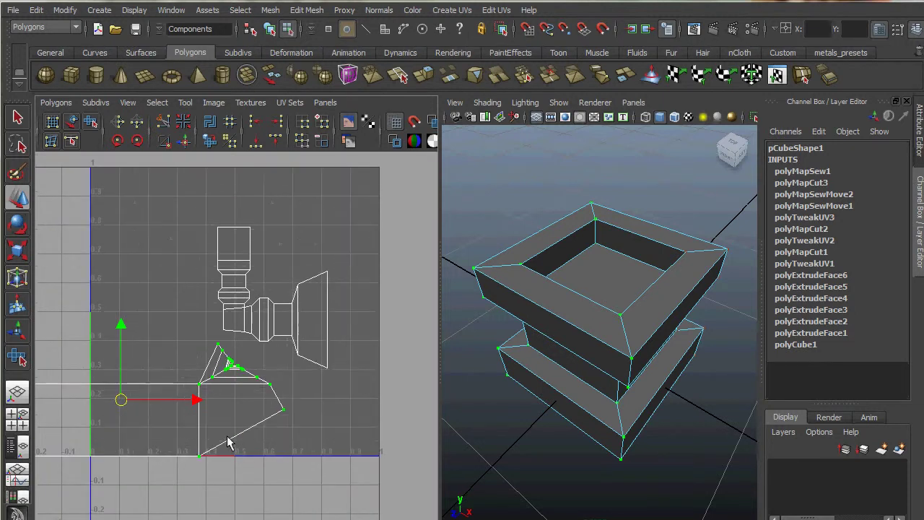
pyautogui.keyDown('alt'); pyautogui.moveTo(257, 431); pyautogui.dragTo(183, 412, button='right'); pyautogui.keyUp('alt')
pyautogui.keyDown('alt'); pyautogui.moveTo(156, 415); pyautogui.dragTo(216, 428, button='middle'); pyautogui.keyUp('alt')
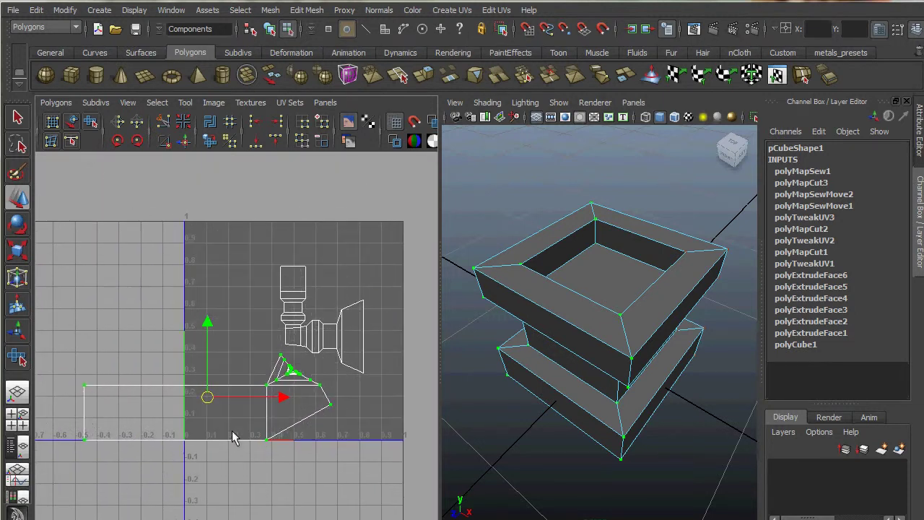
pyautogui.keyDown('alt'); pyautogui.moveTo(194, 399); pyautogui.dragTo(470, 420, button='right'); pyautogui.keyUp('alt')
pyautogui.keyDown('alt'); pyautogui.moveTo(278, 340); pyautogui.dragTo(233, 251, button='middle'); pyautogui.keyUp('alt')
pyautogui.keyDown('alt'); pyautogui.moveTo(197, 307); pyautogui.dragTo(347, 314, button='right'); pyautogui.keyUp('alt')
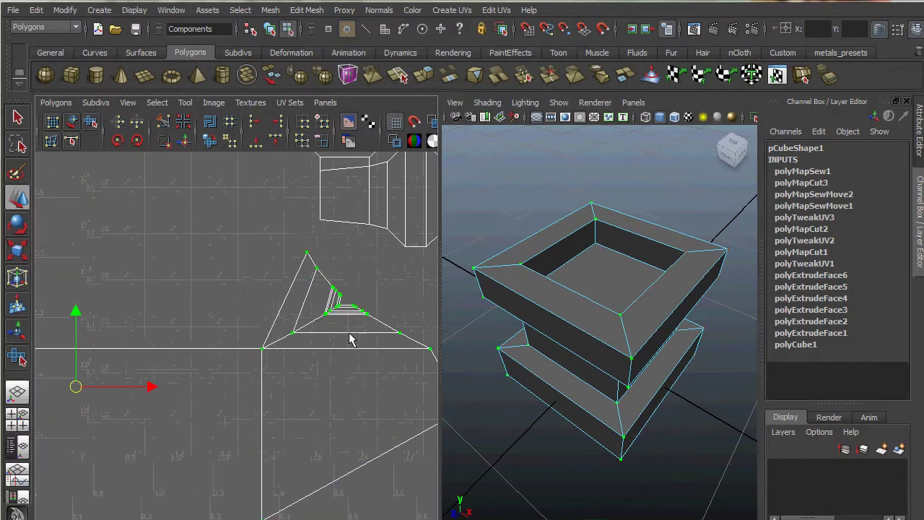
pyautogui.keyDown('alt'); pyautogui.moveTo(349, 334); pyautogui.dragTo(302, 283, button='middle'); pyautogui.keyUp('alt')
pyautogui.click(248, 367)
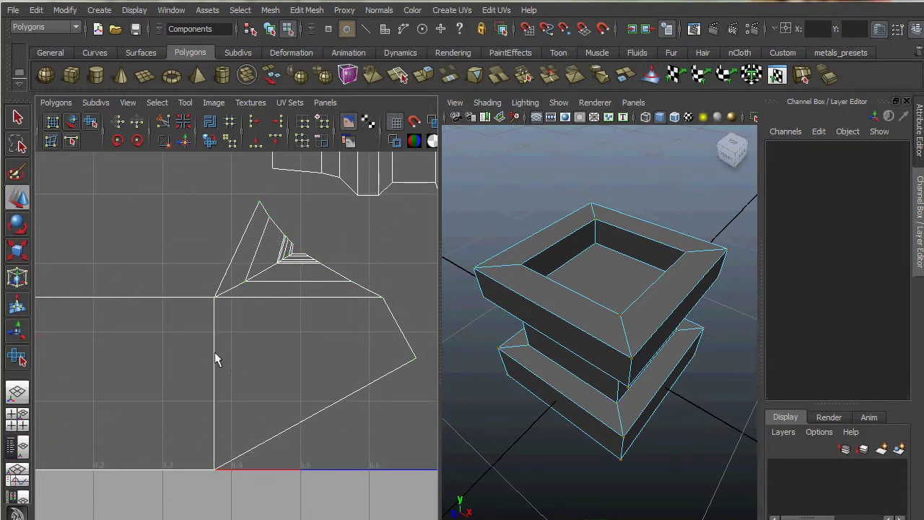
# - Cut the UVs along the vertical edge between the long rectangle and the five-sided section below the triangle
pyautogui.moveTo(215, 352); pyautogui.dragTo(153, 334, button='right')
pyautogui.scroll(2, 176, 335)
pyautogui.click(242, 220)
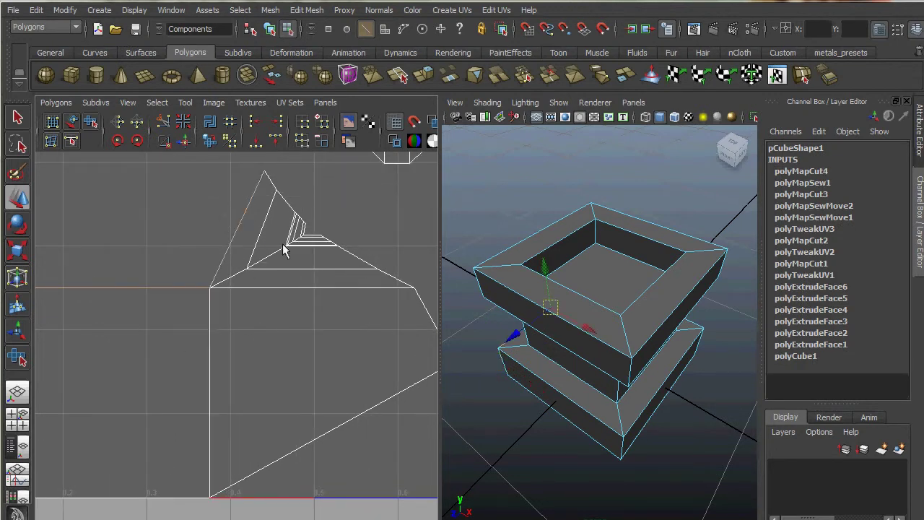
# - Check which UVs remain attached by expanding the triangle's apex UV to its full shell, and clear the selection
pyautogui.keyDown('alt'); pyautogui.moveTo(272, 231); pyautogui.dragTo(260, 322, button='middle'); pyautogui.keyUp('alt')
pyautogui.moveTo(259, 269); pyautogui.dragTo(306, 269, button='right')
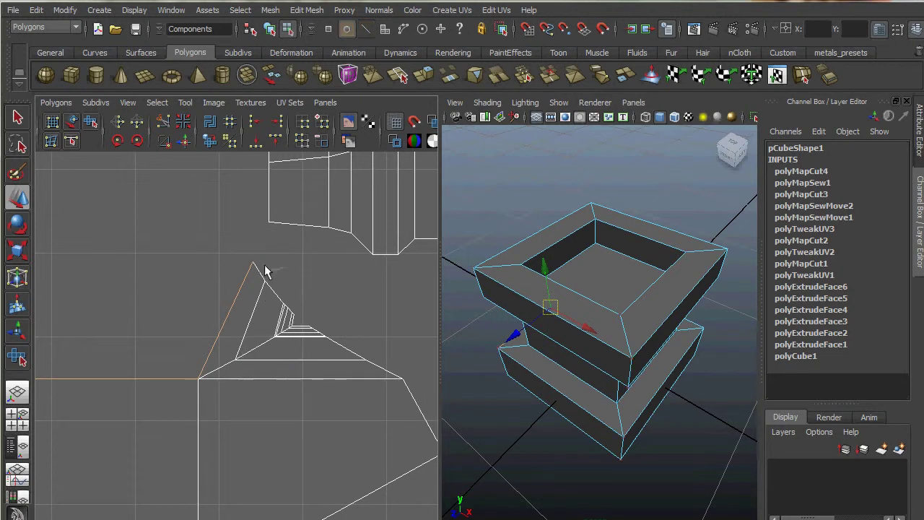
pyautogui.moveTo(241, 254); pyautogui.dragTo(277, 273)
pyautogui.keyDown('shift'); pyautogui.moveTo(254, 264); pyautogui.dragTo(299, 238, button='right'); pyautogui.keyUp('shift')
pyautogui.scroll(-3, 253, 334)
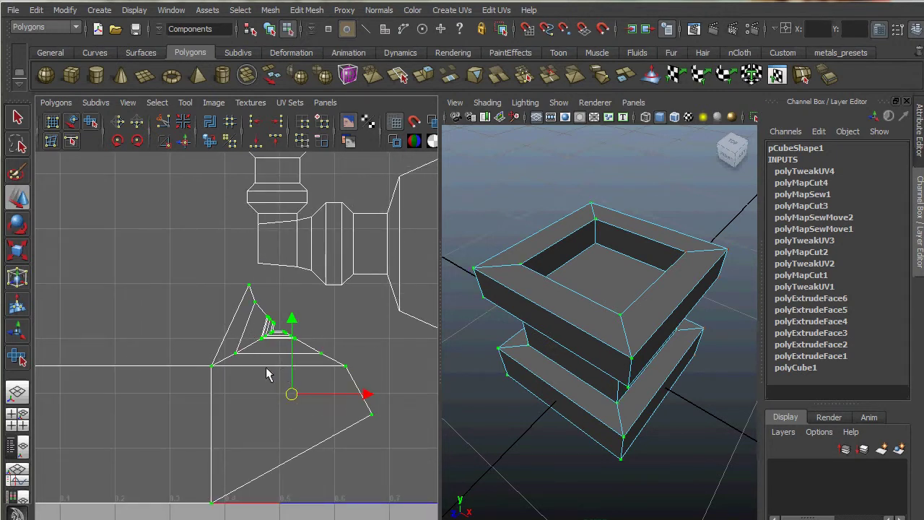
pyautogui.click(271, 303)
# - Select the two outer diagonal edges running from the triangular section's lower corner toward its centre
pyautogui.scroll(5, 232, 367)
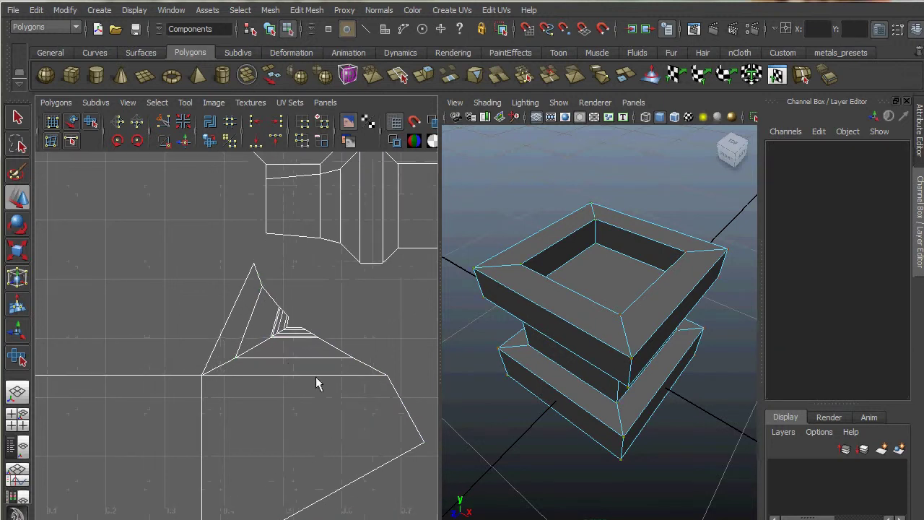
pyautogui.scroll(3, 165, 353)
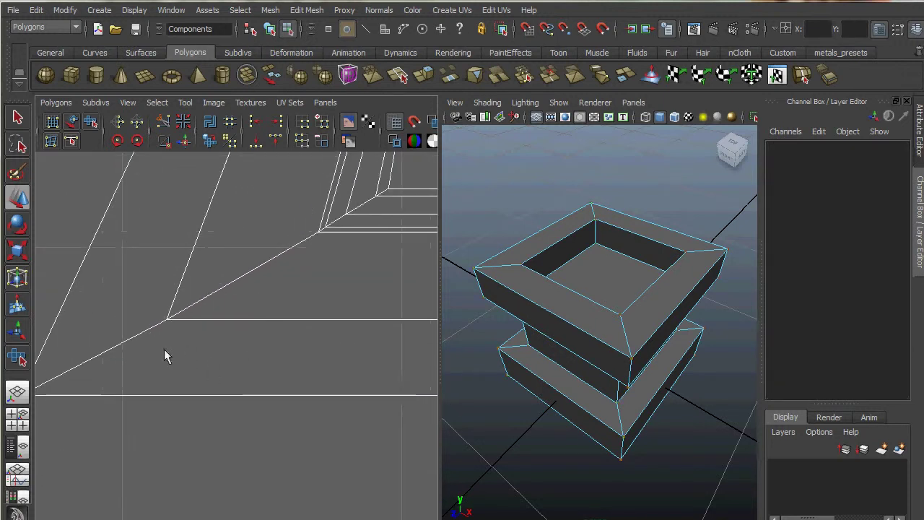
pyautogui.moveTo(136, 334); pyautogui.dragTo(137, 301, button='right')
pyautogui.click(140, 337)
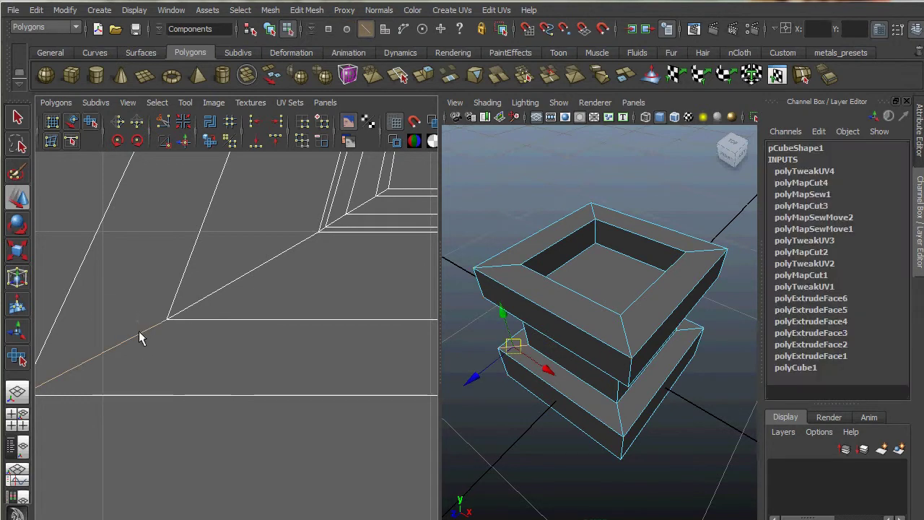
pyautogui.keyDown('shift'); pyautogui.click(234, 282); pyautogui.keyUp('shift')
pyautogui.keyDown('alt'); pyautogui.moveTo(234, 282); pyautogui.dragTo(355, 298, button='right'); pyautogui.keyUp('alt')
pyautogui.keyDown('alt'); pyautogui.moveTo(336, 312); pyautogui.dragTo(202, 468, button='middle'); pyautogui.keyUp('alt')
pyautogui.keyDown('alt'); pyautogui.moveTo(238, 359); pyautogui.dragTo(258, 358, button='right'); pyautogui.keyUp('alt')
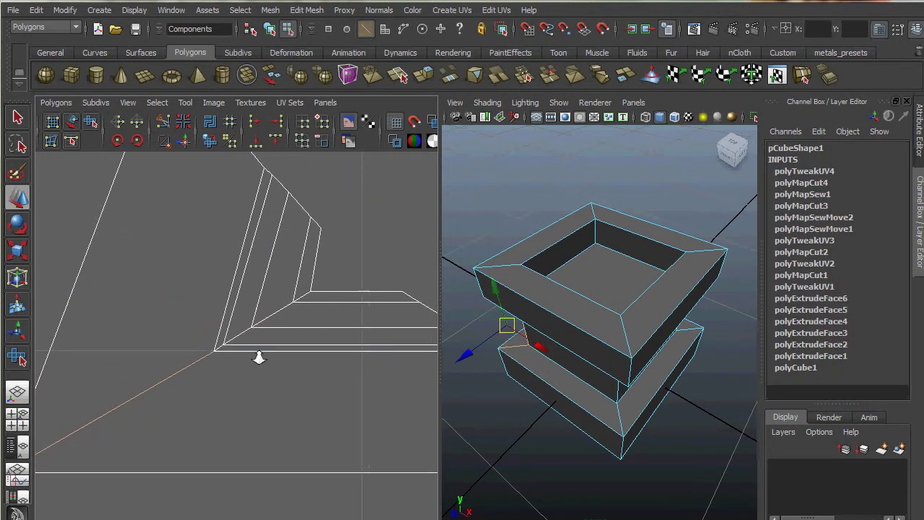
# - Add the inner diagonal edges of the nested faces to the selection and cut the UVs along all selected edges
pyautogui.scroll(1, 259, 357)
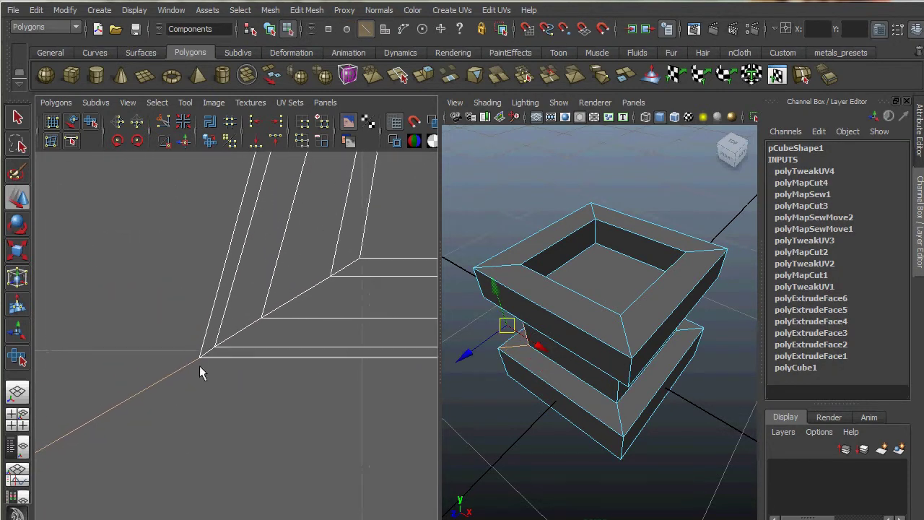
pyautogui.keyDown('shift'); pyautogui.click(238, 333); pyautogui.keyUp('shift')
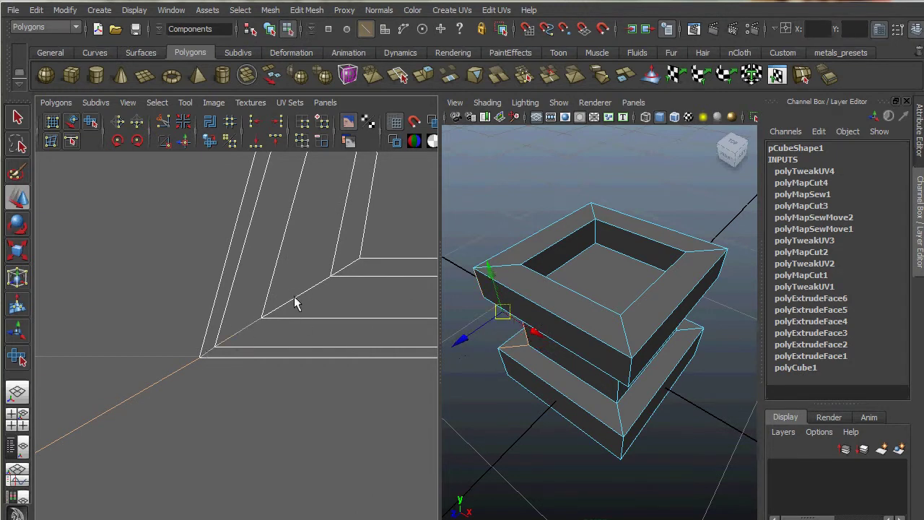
pyautogui.keyDown('shift'); pyautogui.click(294, 297); pyautogui.keyUp('shift')
pyautogui.keyDown('shift'); pyautogui.rightClick(347, 269); pyautogui.keyUp('shift')
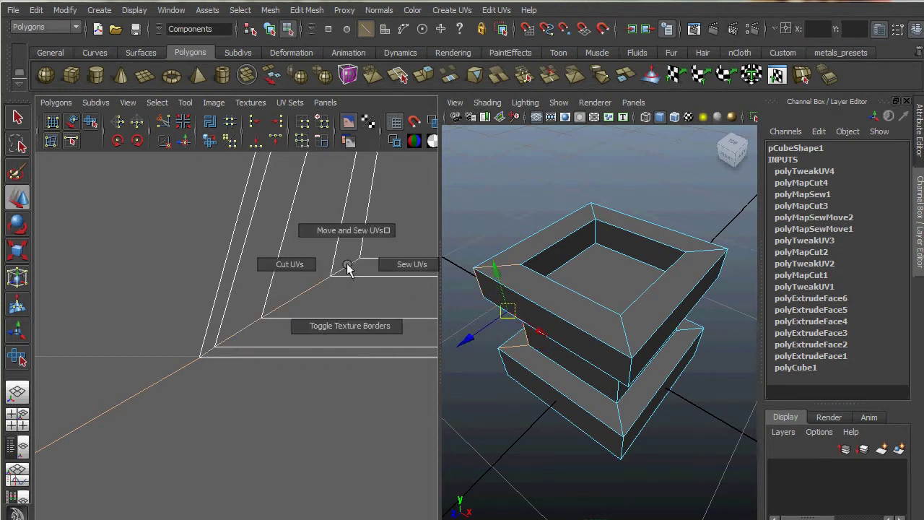
pyautogui.keyDown('shift'); pyautogui.moveTo(347, 264); pyautogui.dragTo(306, 272, button='right'); pyautogui.keyUp('shift')
pyautogui.keyDown('alt'); pyautogui.moveTo(374, 361); pyautogui.dragTo(130, 335, button='right'); pyautogui.keyUp('alt')
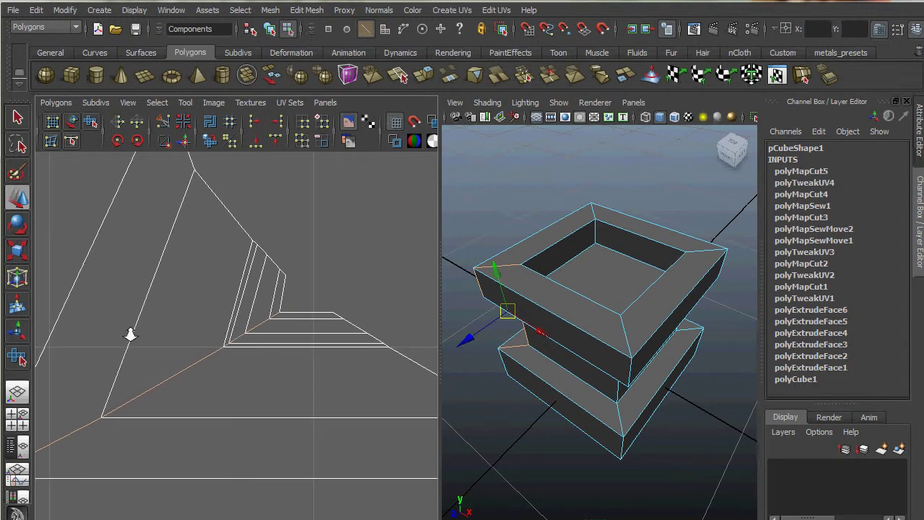
# - Select the entire newly cut half of the triangular section as a UV shell and move it into the empty space beside the cross-shaped layout
pyautogui.keyDown('alt'); pyautogui.moveTo(212, 383); pyautogui.dragTo(321, 339, button='middle'); pyautogui.keyUp('alt')
pyautogui.keyDown('alt'); pyautogui.moveTo(252, 355); pyautogui.dragTo(65, 347, button='right'); pyautogui.keyUp('alt')
pyautogui.keyDown('alt'); pyautogui.moveTo(275, 335); pyautogui.dragTo(250, 431, button='middle'); pyautogui.keyUp('alt')
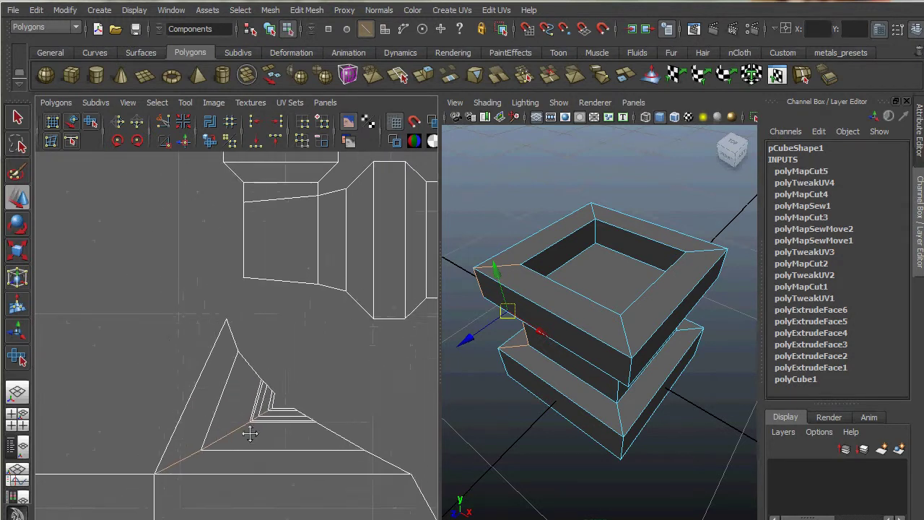
pyautogui.click(221, 306)
pyautogui.moveTo(221, 334); pyautogui.dragTo(280, 306, button='right')
pyautogui.click(227, 320)
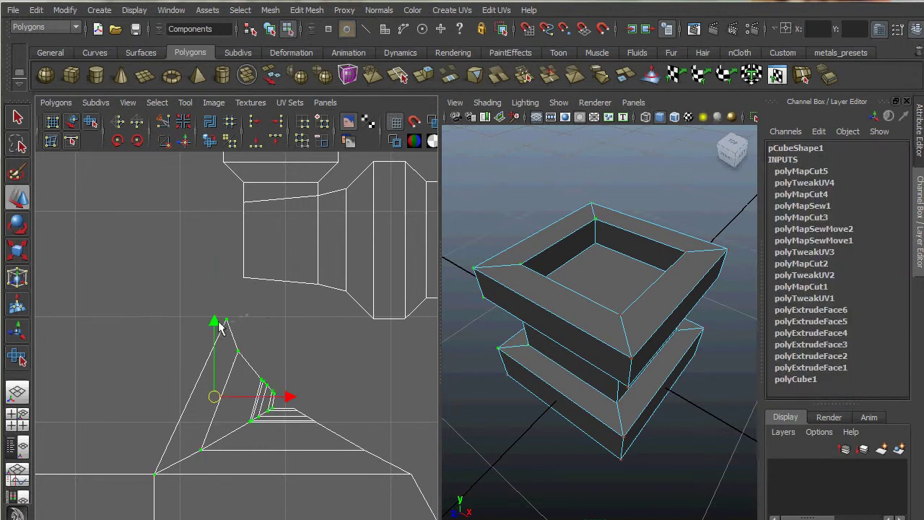
pyautogui.moveTo(212, 397); pyautogui.dragTo(119, 243)
# - Unfold the separated triangular shell and move the unfolded strip clear of the cross-shaped layout
pyautogui.keyDown('alt'); pyautogui.moveTo(114, 301); pyautogui.dragTo(11, 286, button='right'); pyautogui.keyUp('alt')
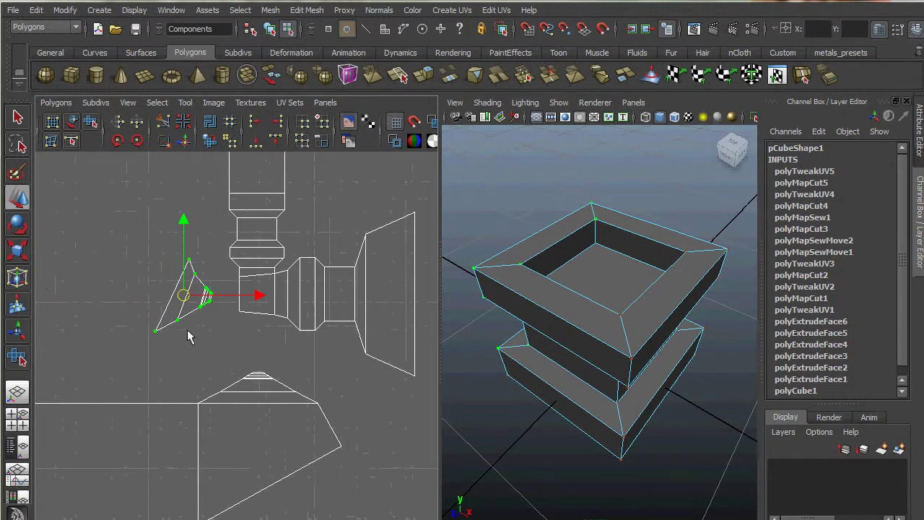
pyautogui.keyDown('alt'); pyautogui.moveTo(187, 329); pyautogui.dragTo(199, 352, button='middle'); pyautogui.keyUp('alt')
pyautogui.click(60, 102)
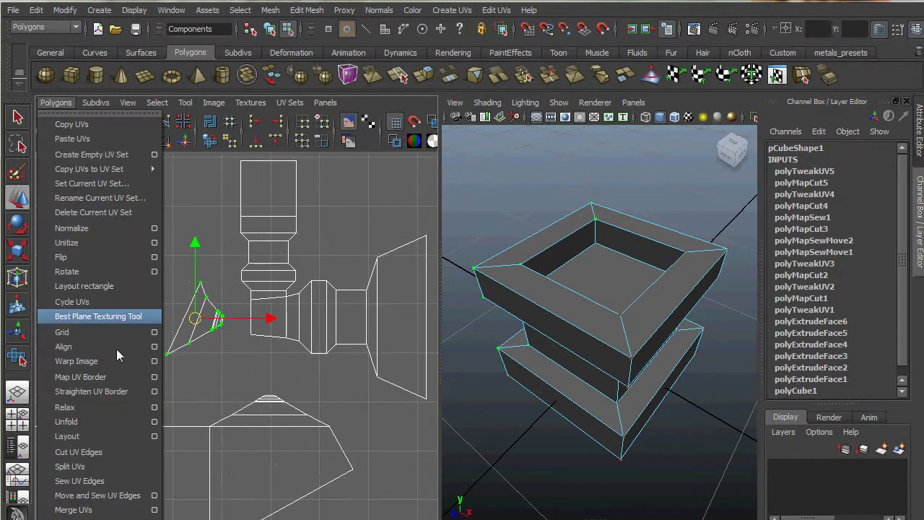
pyautogui.click(79, 423)
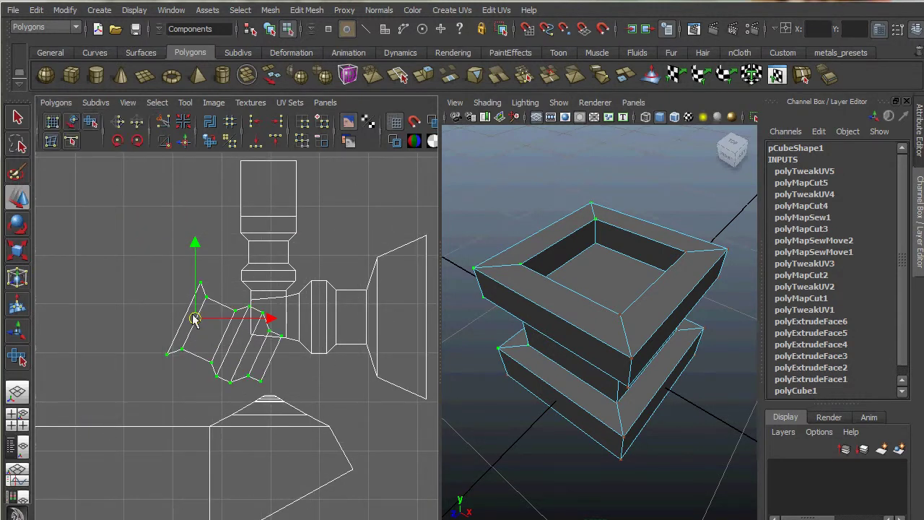
pyautogui.moveTo(194, 320); pyautogui.dragTo(102, 278)
# - Select the unfolded strip's end edge nearest the cross-shaped layout and move and sew it to the matching edge
pyautogui.keyDown('alt'); pyautogui.moveTo(134, 327); pyautogui.dragTo(149, 270, button='right'); pyautogui.keyUp('alt')
pyautogui.click(154, 300)
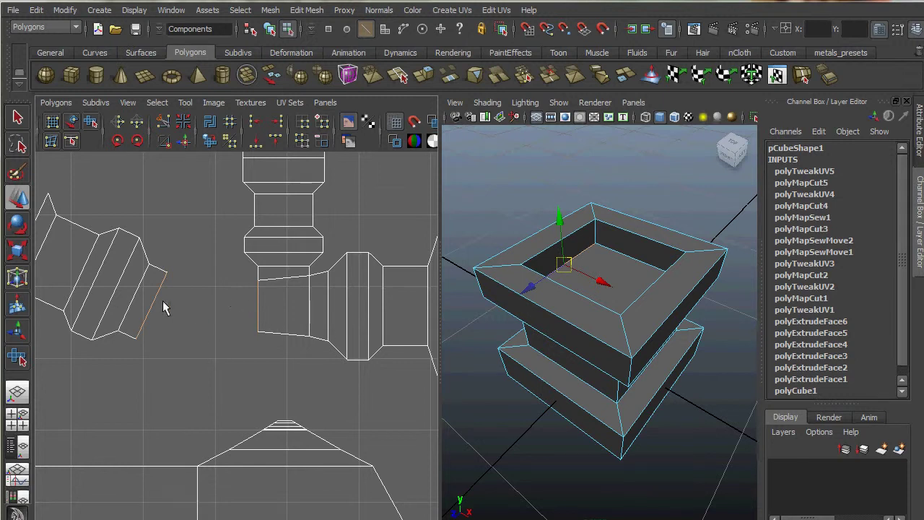
pyautogui.keyDown('shift'); pyautogui.moveTo(149, 300); pyautogui.dragTo(87, 307, button='right'); pyautogui.keyUp('shift')
# - Select the long rectangle's whole UV shell and move it away from the five-sided section
pyautogui.keyDown('alt'); pyautogui.moveTo(226, 423); pyautogui.dragTo(239, 330, button='middle'); pyautogui.keyUp('alt')
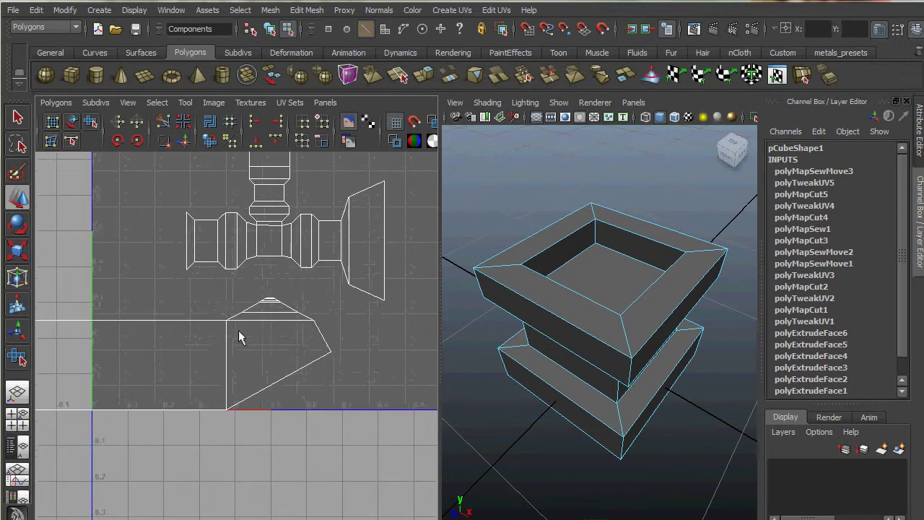
pyautogui.keyDown('alt'); pyautogui.moveTo(238, 330); pyautogui.dragTo(279, 351, button='right'); pyautogui.keyUp('alt')
pyautogui.keyDown('alt'); pyautogui.moveTo(247, 411); pyautogui.dragTo(140, 371, button='right'); pyautogui.keyUp('alt')
pyautogui.keyDown('alt'); pyautogui.moveTo(220, 397); pyautogui.dragTo(303, 409, button='middle'); pyautogui.keyUp('alt')
pyautogui.moveTo(39, 331); pyautogui.dragTo(68, 339)
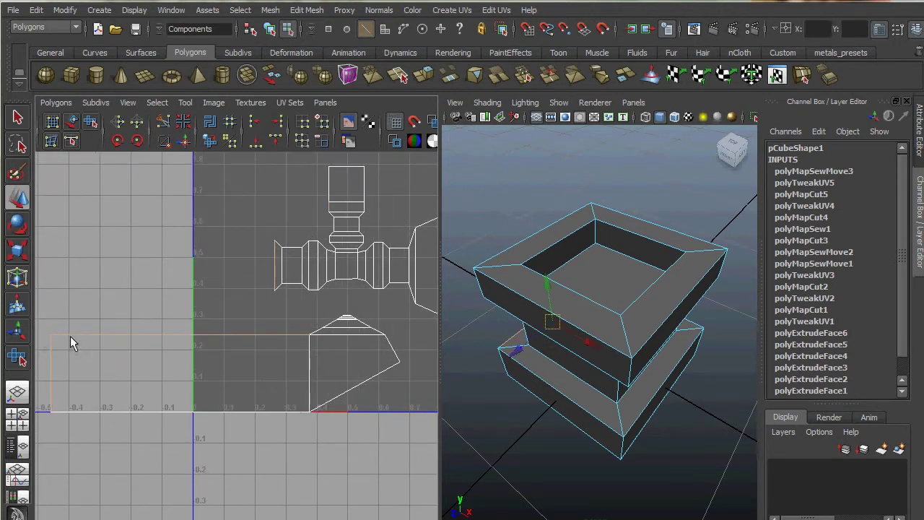
pyautogui.press('space')
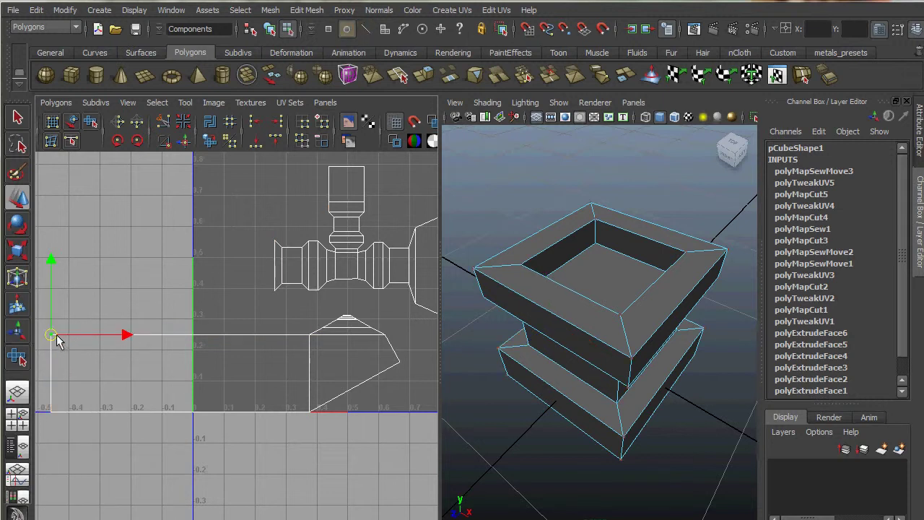
pyautogui.keyDown('ctrl'); pyautogui.moveTo(53, 335); pyautogui.dragTo(98, 325, button='right'); pyautogui.keyUp('ctrl')
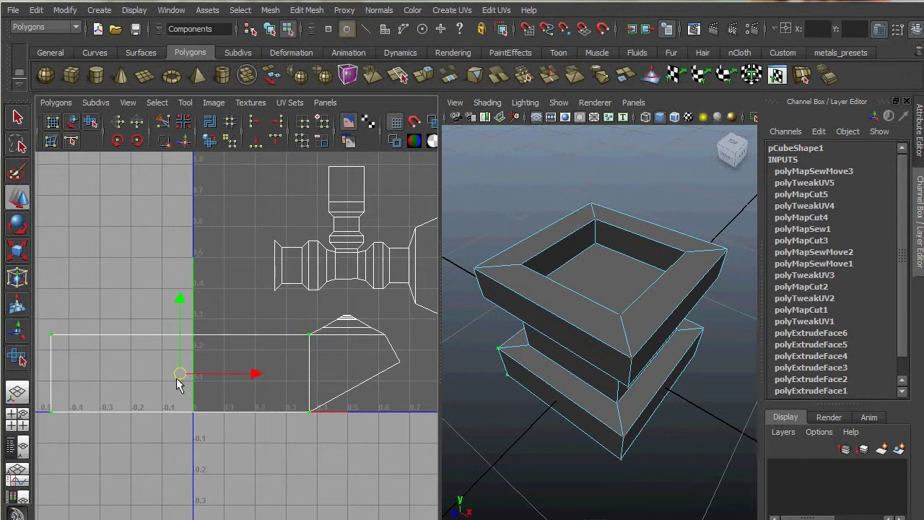
pyautogui.moveTo(175, 381); pyautogui.dragTo(165, 344)
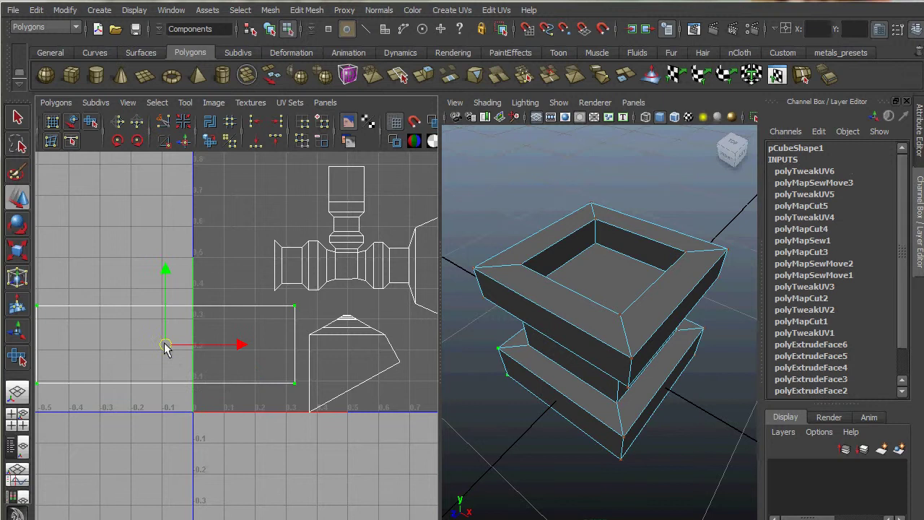
# - Select the long rectangle's upper edge and move and sew the rectangle onto the end of the newly attached arm
pyautogui.rightClick(227, 307)
pyautogui.moveTo(227, 307); pyautogui.dragTo(230, 272, button='right')
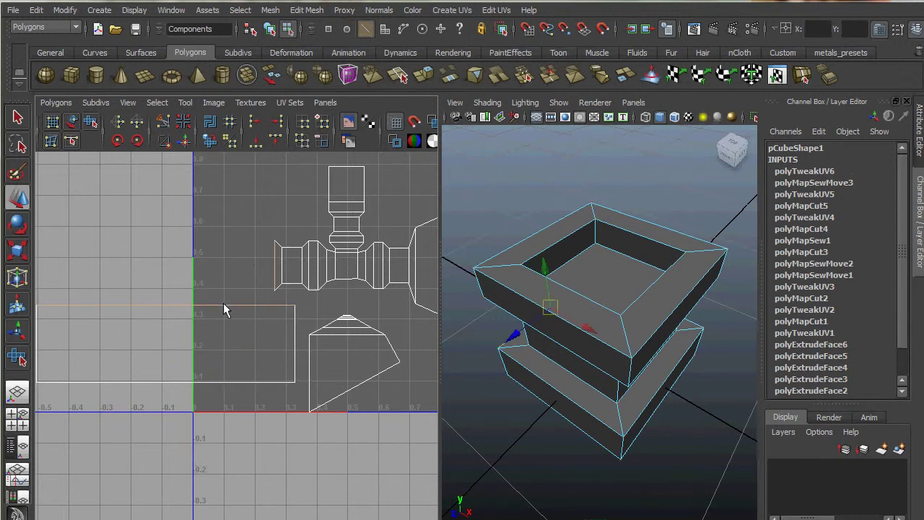
pyautogui.keyDown('shift'); pyautogui.moveTo(203, 300); pyautogui.dragTo(207, 273, button='right'); pyautogui.keyUp('shift')
# - Select the short edge at the tip of the remaining triangular section and move and sew it to the underside of the cross's center
pyautogui.keyDown('alt'); pyautogui.moveTo(365, 370); pyautogui.dragTo(254, 371, button='middle'); pyautogui.keyUp('alt')
pyautogui.keyDown('alt'); pyautogui.moveTo(255, 372); pyautogui.dragTo(469, 413, button='right'); pyautogui.keyUp('alt')
pyautogui.keyDown('alt'); pyautogui.moveTo(273, 331); pyautogui.dragTo(291, 436, button='middle'); pyautogui.keyUp('alt')
pyautogui.keyDown('alt'); pyautogui.moveTo(291, 436); pyautogui.dragTo(331, 438, button='right'); pyautogui.keyUp('alt')
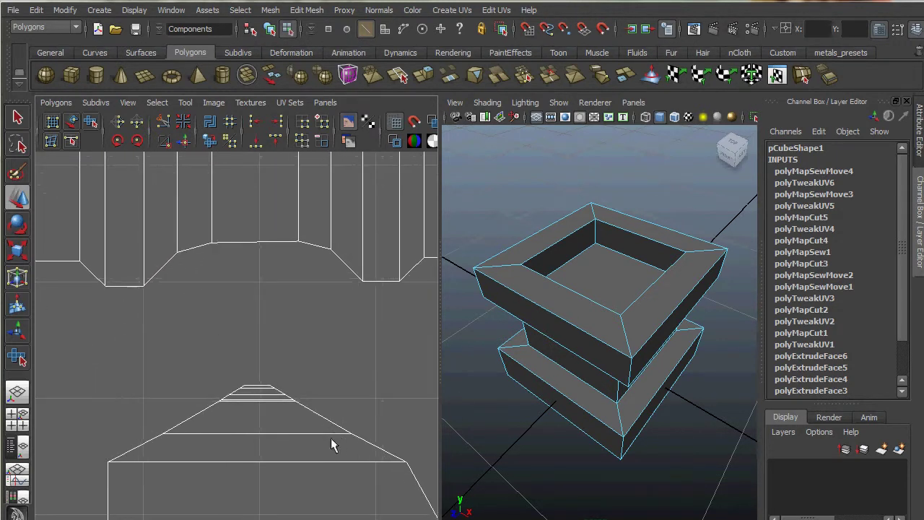
pyautogui.click(261, 388)
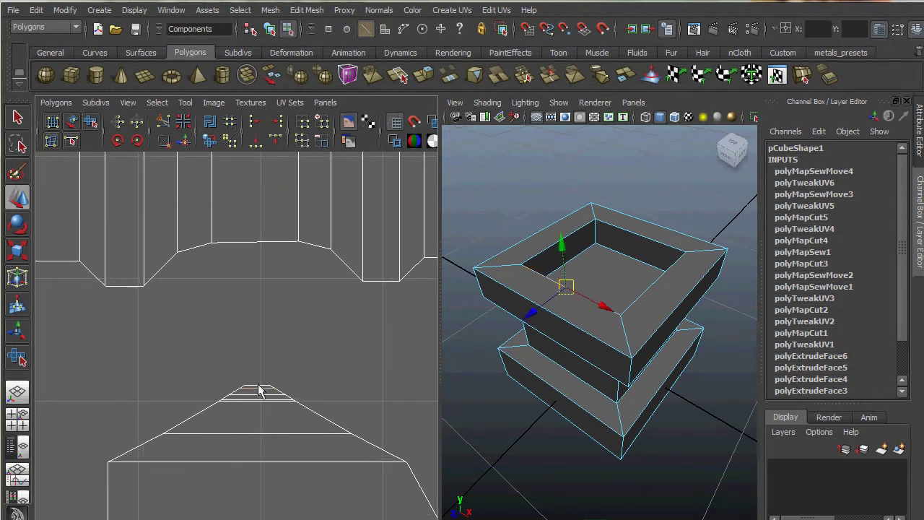
pyautogui.keyDown('alt'); pyautogui.moveTo(246, 385); pyautogui.dragTo(60, 365, button='right'); pyautogui.keyUp('alt')
pyautogui.click(282, 441)
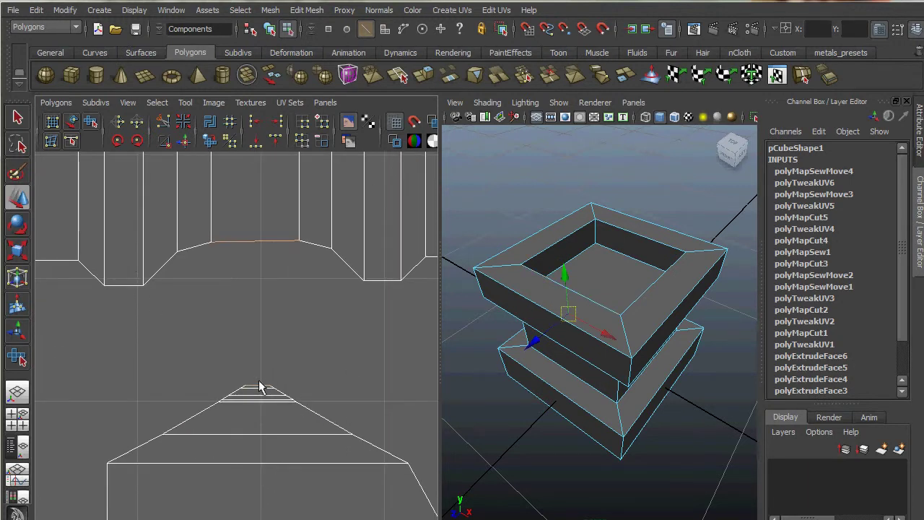
pyautogui.keyDown('shift'); pyautogui.moveTo(262, 387); pyautogui.dragTo(253, 351, button='right'); pyautogui.keyUp('shift')
pyautogui.keyDown('alt'); pyautogui.moveTo(324, 378); pyautogui.dragTo(103, 329, button='right'); pyautogui.keyUp('alt')
pyautogui.keyDown('alt'); pyautogui.moveTo(159, 384); pyautogui.dragTo(154, 384, button='middle'); pyautogui.keyUp('alt')
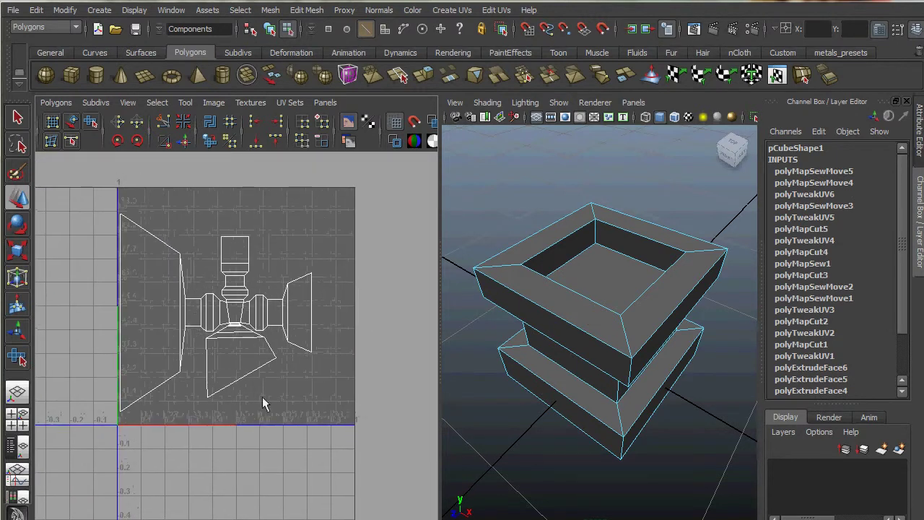
# - Select all UVs of the combined layout and unfold them
pyautogui.rightClick(239, 327)
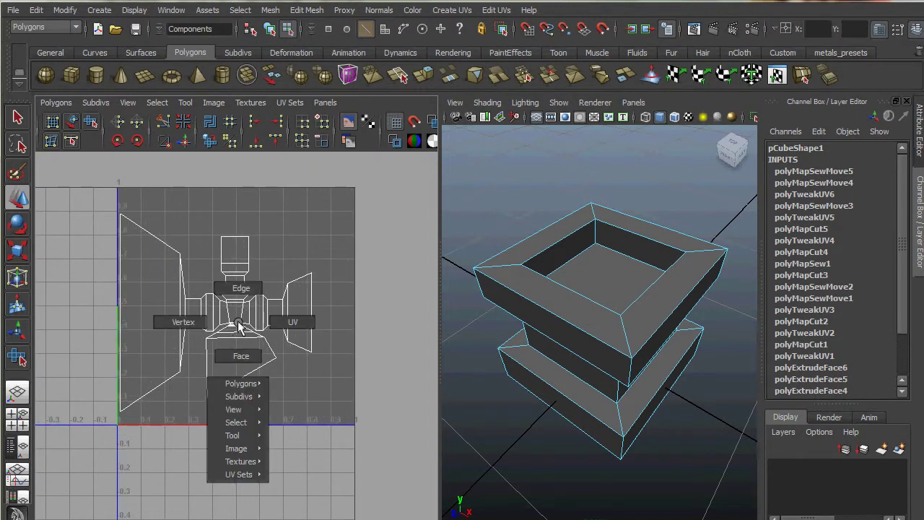
pyautogui.click(291, 321)
pyautogui.moveTo(94, 205); pyautogui.dragTo(399, 460)
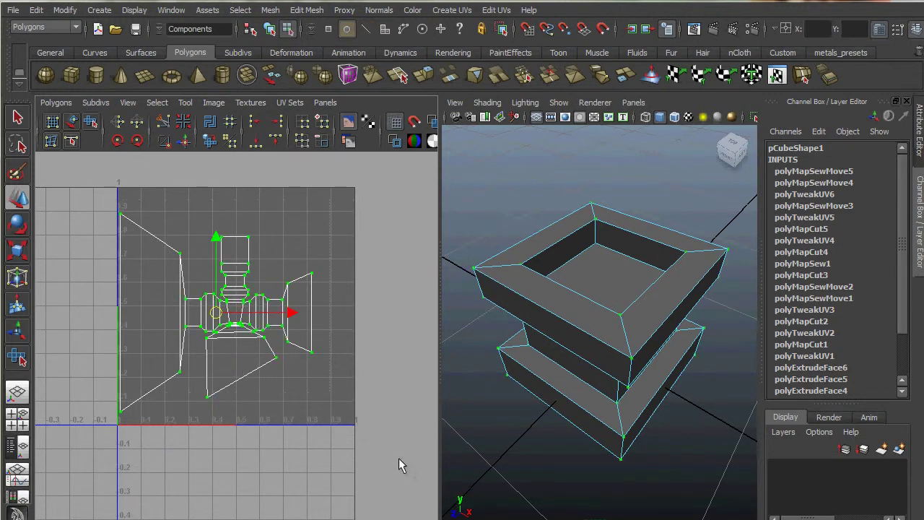
pyautogui.click(57, 101)
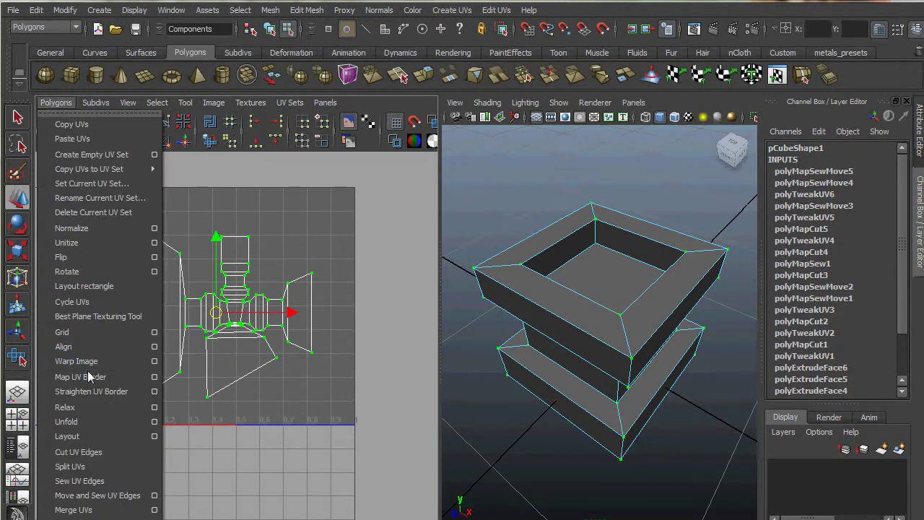
pyautogui.click(85, 437)
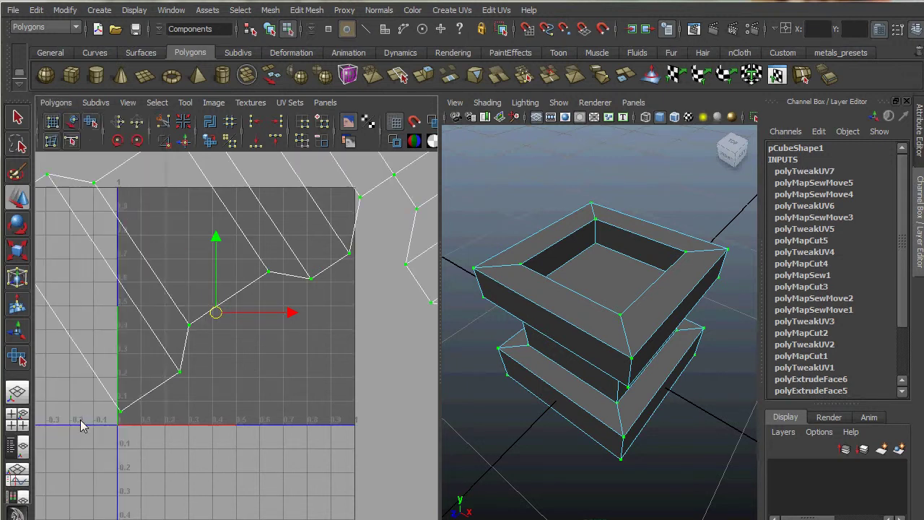
# - Rotate the unfolded cross-shaped layout until its arms run straight horizontally and vertically
pyautogui.keyDown('alt'); pyautogui.moveTo(331, 388); pyautogui.dragTo(78, 297, button='right'); pyautogui.keyUp('alt')
pyautogui.keyDown('alt'); pyautogui.moveTo(361, 347); pyautogui.dragTo(166, 328, button='right'); pyautogui.keyUp('alt')
pyautogui.keyDown('alt'); pyautogui.moveTo(266, 346); pyautogui.dragTo(203, 348, button='middle'); pyautogui.keyUp('alt')
pyautogui.scroll(4, 282, 378)
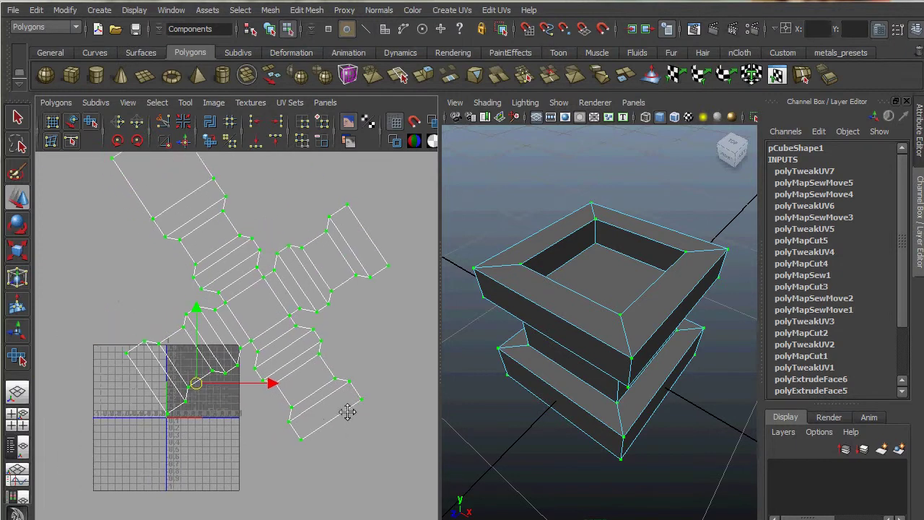
pyautogui.scroll(-2, 283, 395)
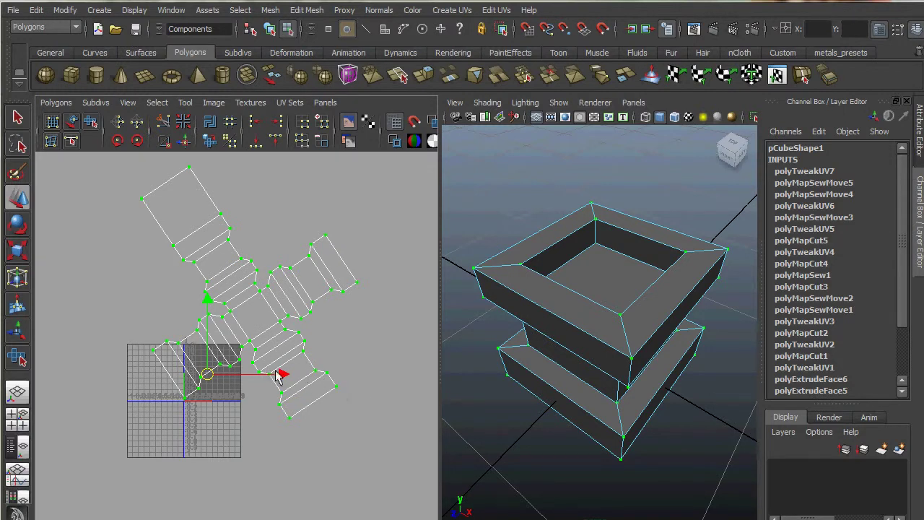
pyautogui.keyDown('alt'); pyautogui.moveTo(280, 374); pyautogui.dragTo(320, 362, button='right'); pyautogui.keyUp('alt')
pyautogui.keyDown('alt'); pyautogui.moveTo(320, 361); pyautogui.dragTo(310, 399, button='middle'); pyautogui.keyUp('alt')
pyautogui.scroll(2, 300, 419)
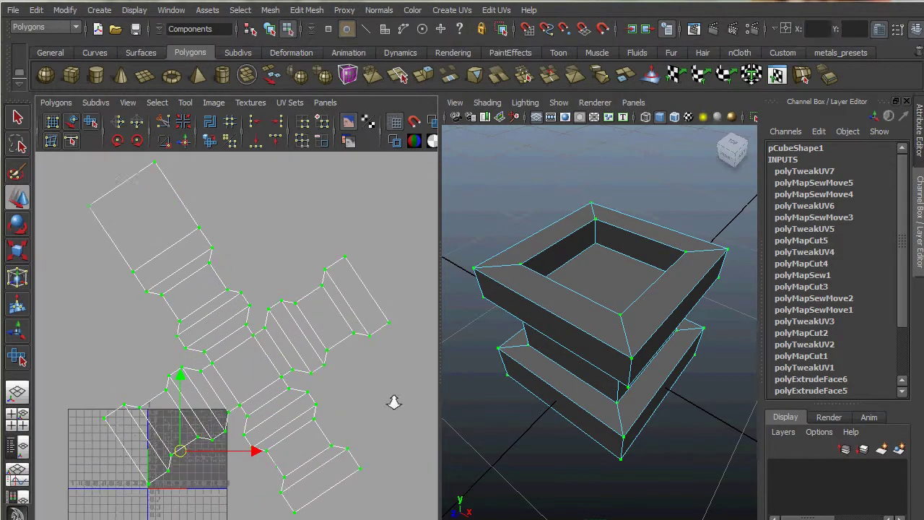
pyautogui.scroll(-1, 312, 393)
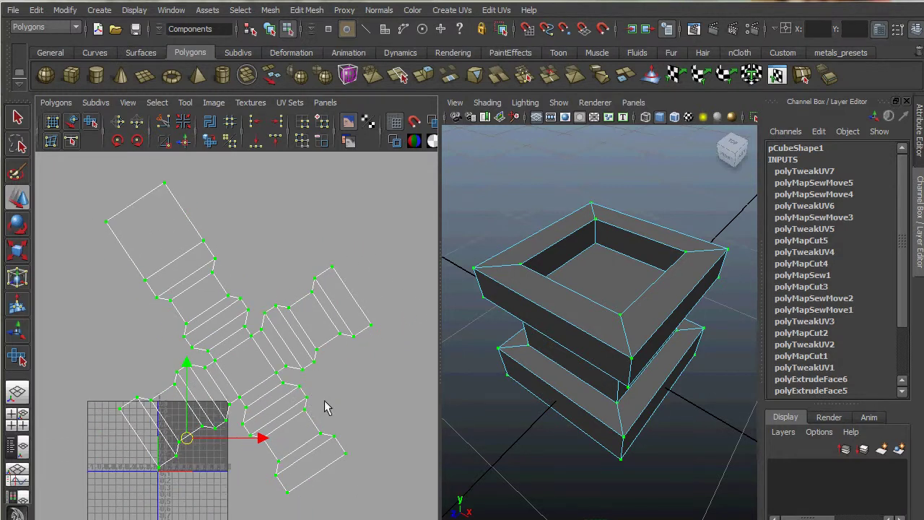
pyautogui.scroll(-1, 325, 402)
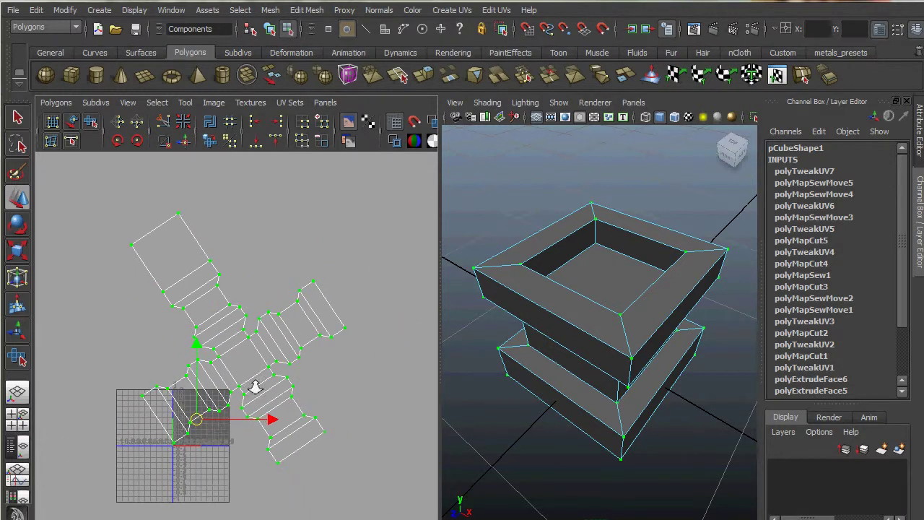
pyautogui.click(19, 225)
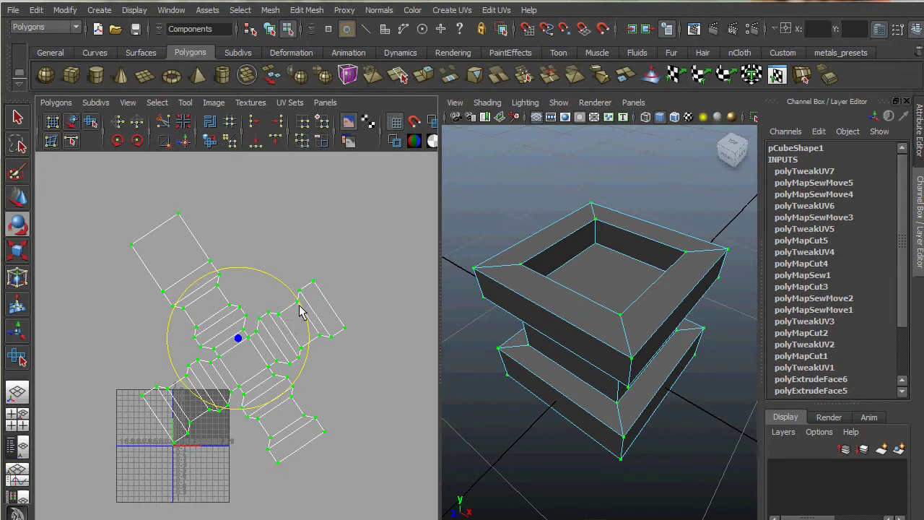
pyautogui.moveTo(302, 310)
pyautogui.mouseDown()
pyautogui.moveTo(326, 357)
pyautogui.moveTo(330, 340)
pyautogui.moveTo(333, 355)
pyautogui.moveTo(418, 359)
pyautogui.mouseUp()
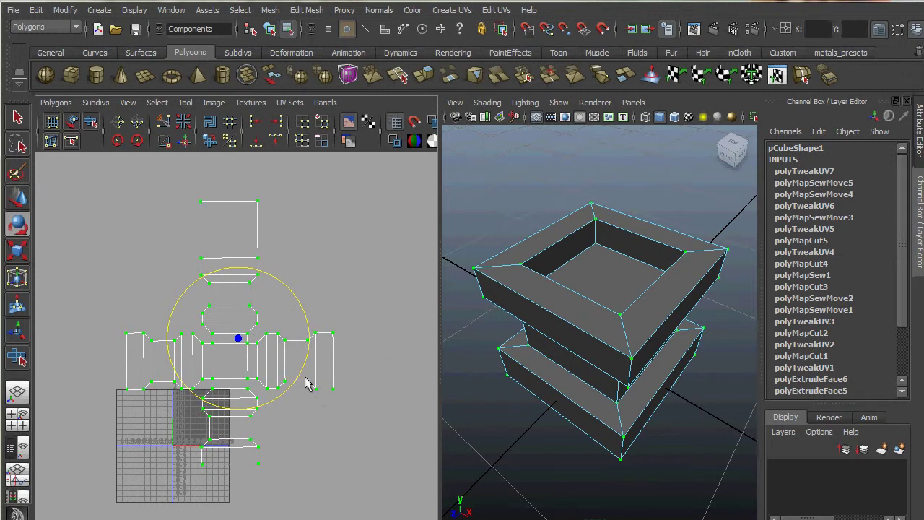
# - Scale the cross-shaped layout down and move it over the 0 to 1 texture square
pyautogui.press('r')
pyautogui.moveTo(228, 333); pyautogui.dragTo(197, 345)
pyautogui.press('w')
pyautogui.moveTo(237, 334); pyautogui.dragTo(209, 399, button='middle')
# - Scale the layout down further until its two side arms fit the width of the 0 to 1 texture square
pyautogui.keyDown('alt'); pyautogui.moveTo(210, 448); pyautogui.dragTo(314, 456, button='right'); pyautogui.keyUp('alt')
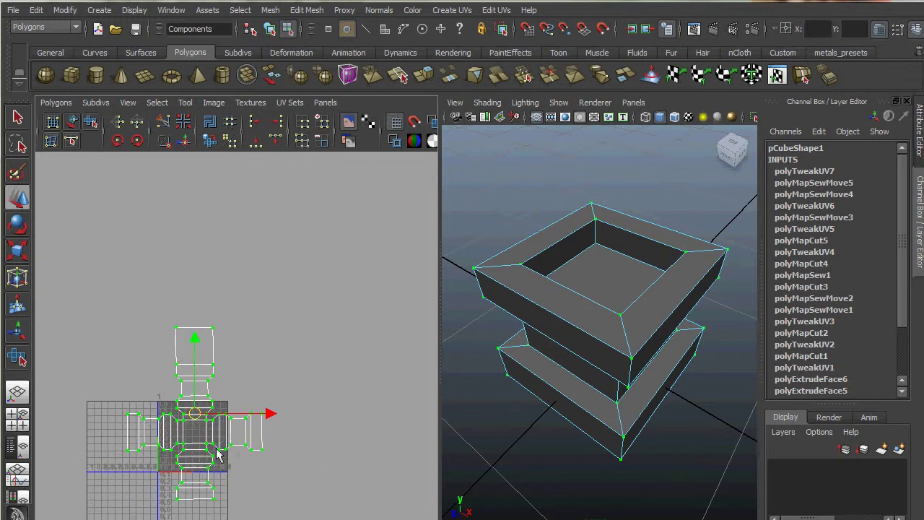
pyautogui.keyDown('alt'); pyautogui.moveTo(214, 449); pyautogui.dragTo(264, 363, button='middle'); pyautogui.keyUp('alt')
pyautogui.keyDown('alt'); pyautogui.moveTo(213, 384); pyautogui.dragTo(408, 395, button='right'); pyautogui.keyUp('alt')
pyautogui.keyDown('alt'); pyautogui.moveTo(338, 392); pyautogui.dragTo(301, 418, button='middle'); pyautogui.keyUp('alt')
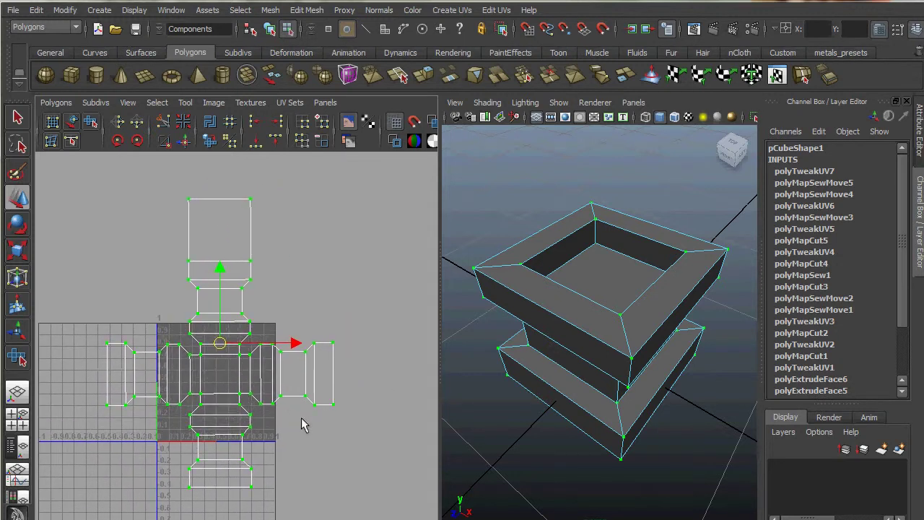
pyautogui.press('r')
pyautogui.moveTo(228, 349); pyautogui.dragTo(67, 307)
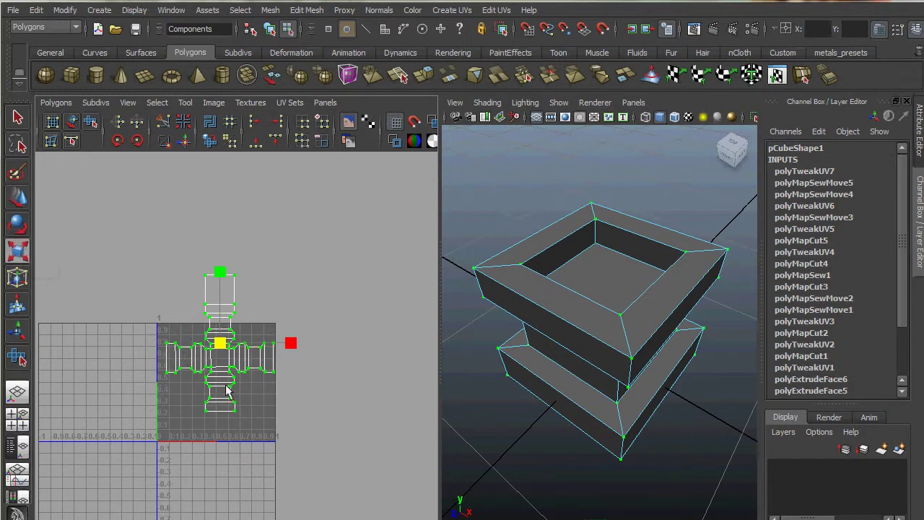
# - Move the layout down so its side and lower arms lie inside the 0 to 1 texture square
pyautogui.keyDown('alt'); pyautogui.moveTo(225, 405); pyautogui.dragTo(346, 415, button='right'); pyautogui.keyUp('alt')
pyautogui.keyDown('alt'); pyautogui.moveTo(314, 432); pyautogui.dragTo(351, 376, button='middle'); pyautogui.keyUp('alt')
pyautogui.keyDown('alt'); pyautogui.moveTo(349, 379); pyautogui.dragTo(365, 393, button='right'); pyautogui.keyUp('alt')
pyautogui.scroll(1, 288, 393)
pyautogui.press('w')
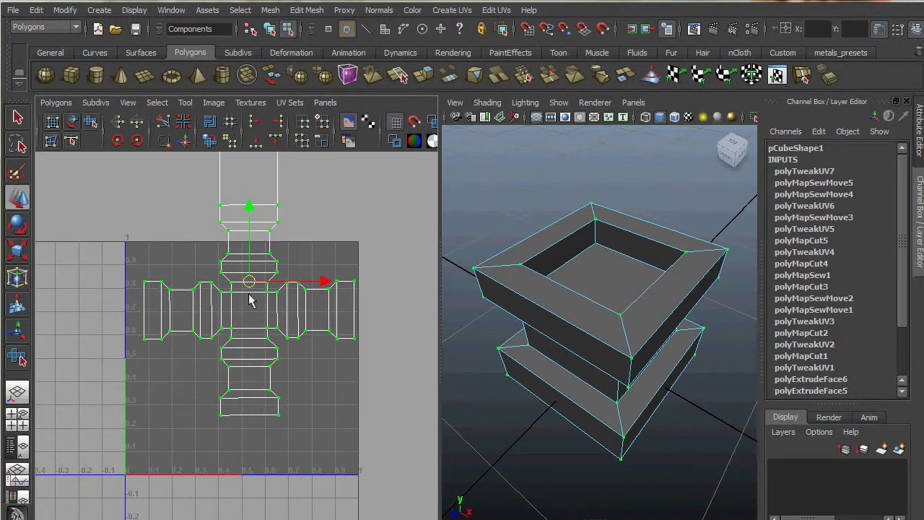
pyautogui.moveTo(249, 286); pyautogui.dragTo(244, 328)
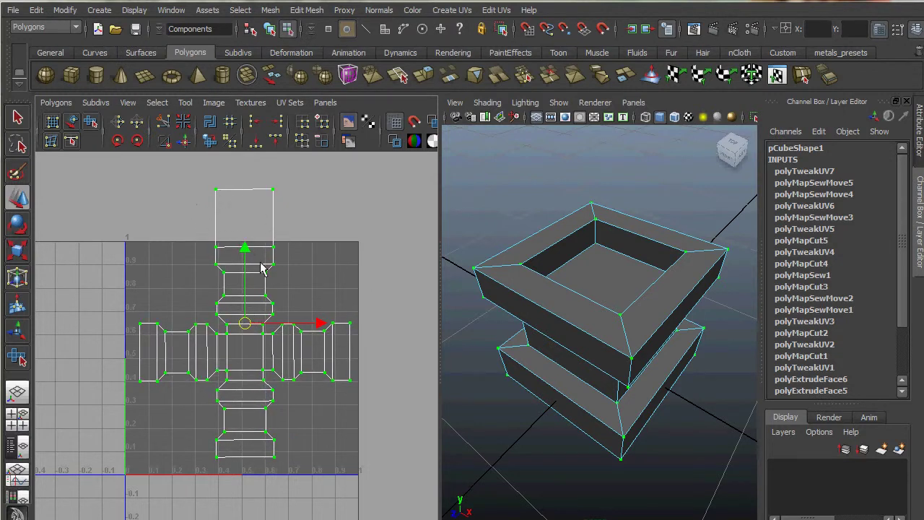
# - Cut the UV edge joining the end square to the upper arm of the cross-shaped layout
pyautogui.scroll(2, 340, 303)
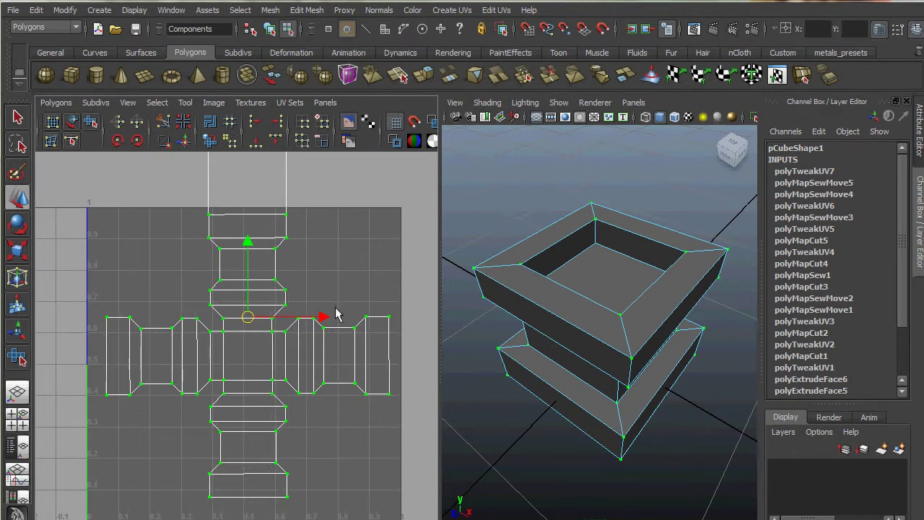
pyautogui.scroll(1, 351, 312)
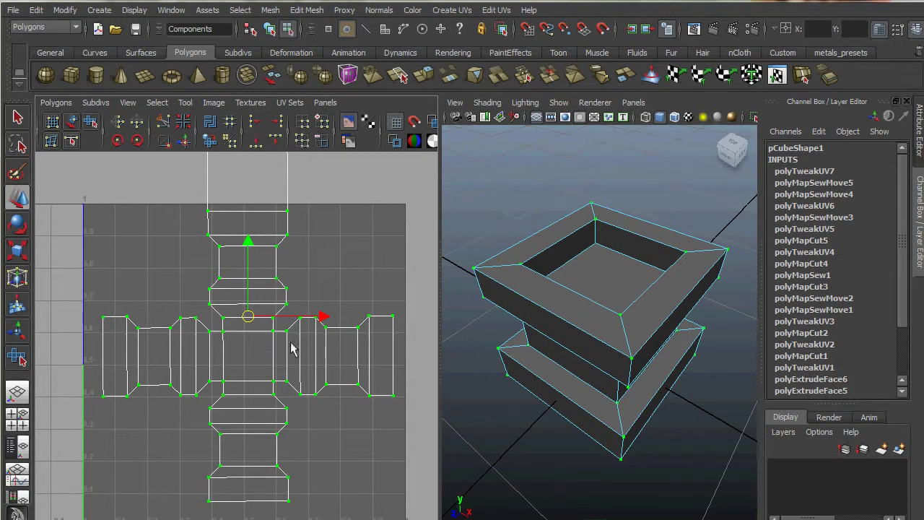
pyautogui.moveTo(270, 213); pyautogui.dragTo(264, 201, button='right')
pyautogui.click(256, 213)
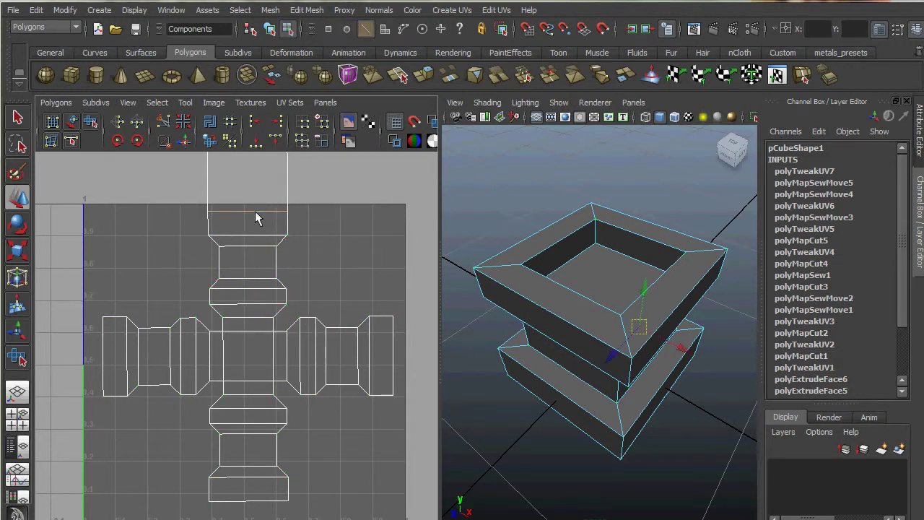
pyautogui.keyDown('shift'); pyautogui.moveTo(251, 216); pyautogui.dragTo(206, 209, button='right'); pyautogui.keyUp('shift')
# - Select the detached square shell and move it into the empty upper-right corner of the 0 to 1 texture square
pyautogui.keyDown('alt'); pyautogui.moveTo(289, 270); pyautogui.dragTo(247, 237, button='right'); pyautogui.keyUp('alt')
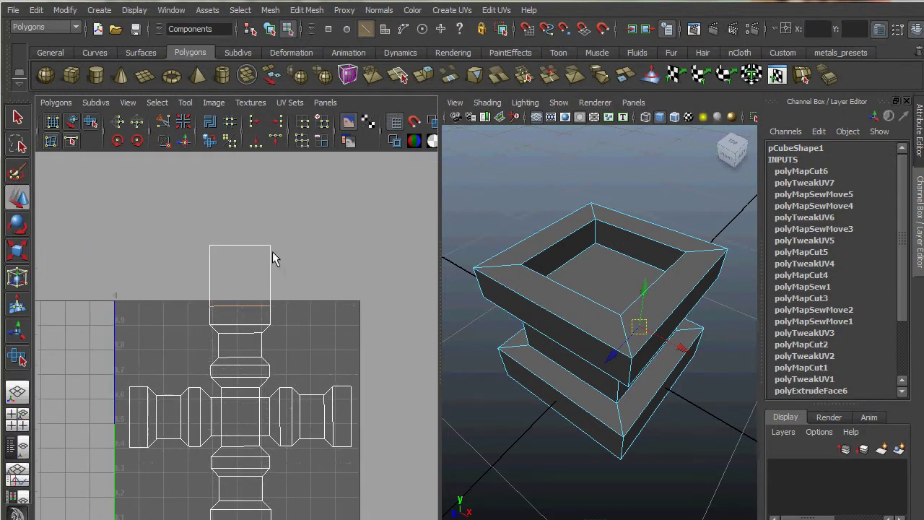
pyautogui.moveTo(266, 253); pyautogui.dragTo(320, 255, button='right')
pyautogui.moveTo(287, 257); pyautogui.dragTo(276, 251)
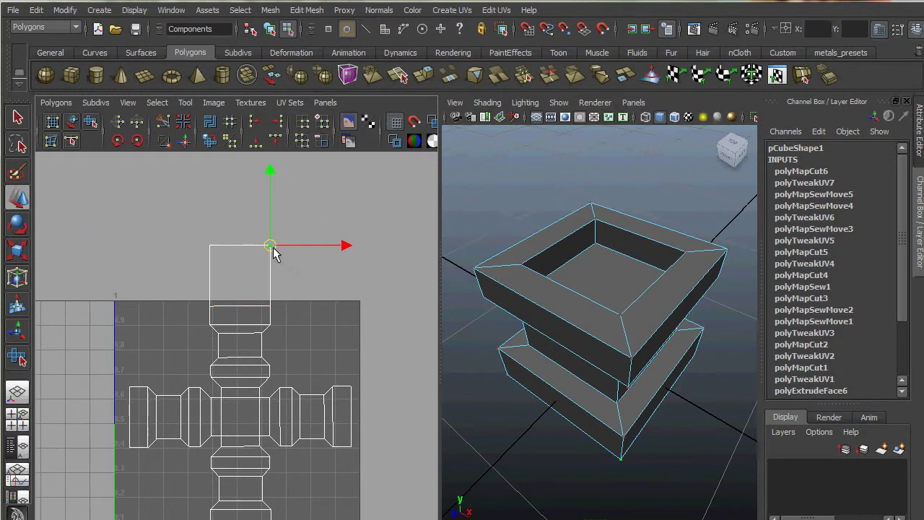
pyautogui.keyDown('ctrl'); pyautogui.moveTo(273, 246); pyautogui.dragTo(329, 233, button='right'); pyautogui.keyUp('ctrl')
pyautogui.moveTo(240, 280); pyautogui.dragTo(326, 338)
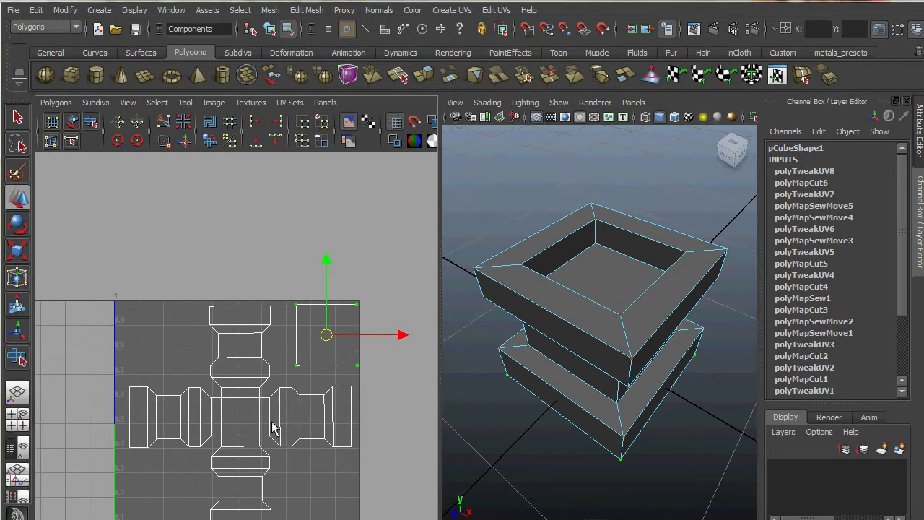
# - Select the whole cross-shaped shell, scale it up and center it so its side arms span the 0 to 1 texture square
pyautogui.keyDown('alt'); pyautogui.moveTo(272, 441); pyautogui.dragTo(270, 375, button='middle'); pyautogui.keyUp('alt')
pyautogui.keyDown('alt'); pyautogui.moveTo(251, 356); pyautogui.dragTo(358, 371, button='right'); pyautogui.keyUp('alt')
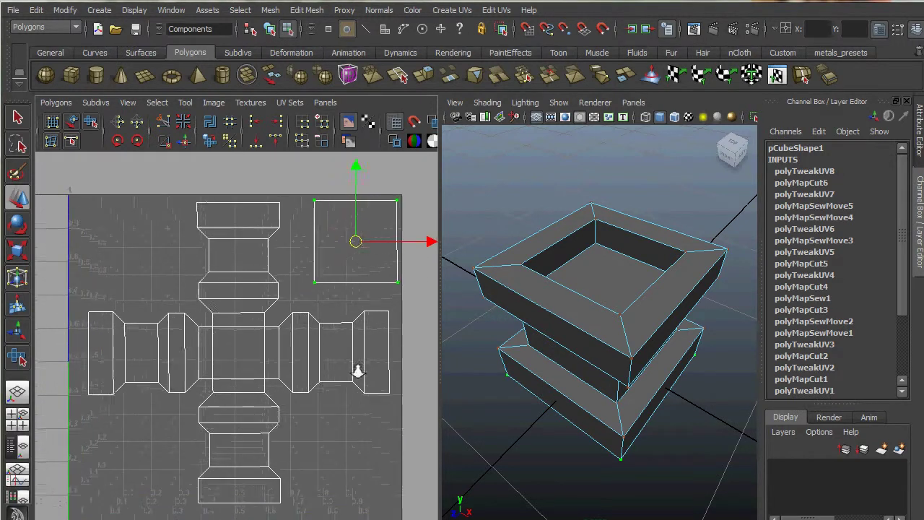
pyautogui.click(198, 204)
pyautogui.keyDown('ctrl'); pyautogui.rightClick(197, 202); pyautogui.keyUp('ctrl')
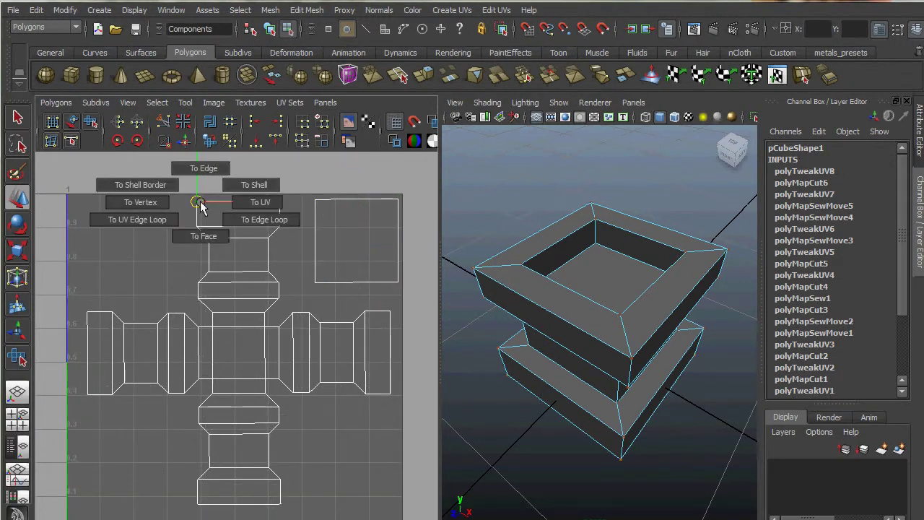
pyautogui.click(252, 184)
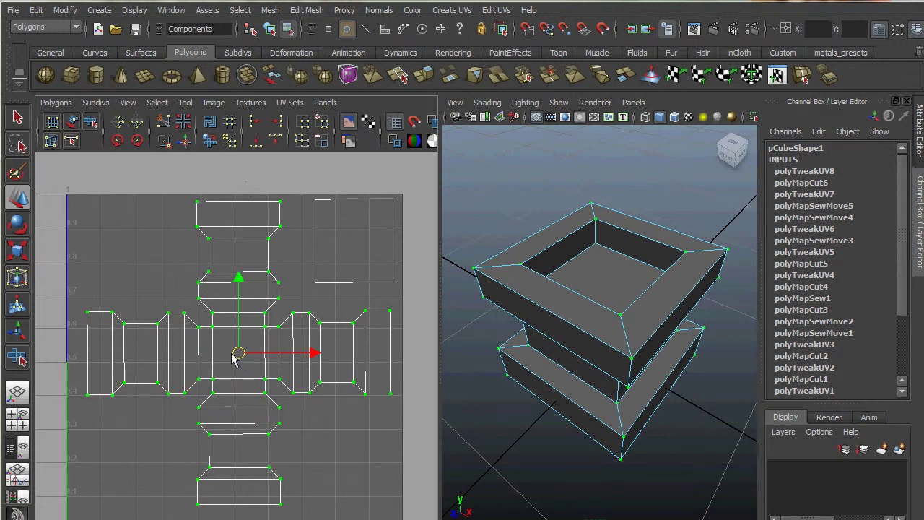
pyautogui.press('r')
pyautogui.moveTo(239, 353)
pyautogui.mouseDown()
pyautogui.moveTo(247, 358)
pyautogui.moveTo(236, 362)
pyautogui.mouseUp()
pyautogui.press('w')
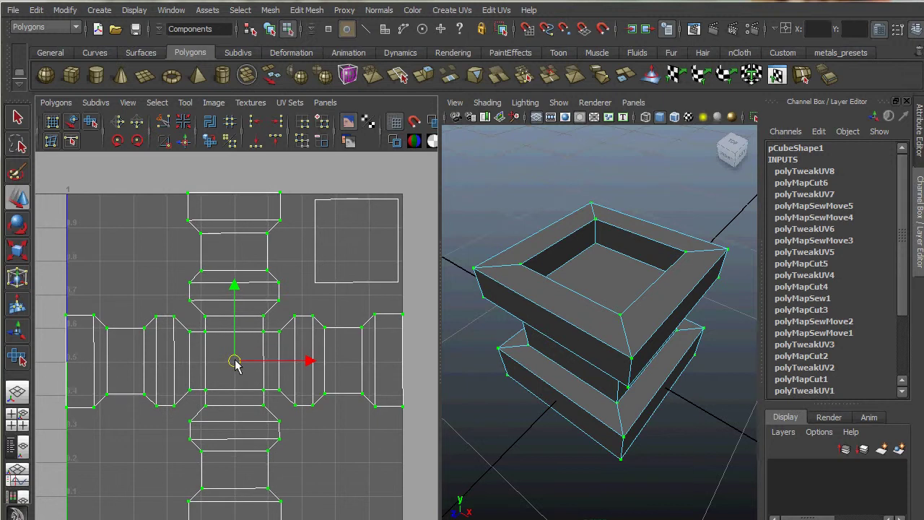
# - Scale the cross-shaped shell down slightly and adjust its position so all arm ends stay within the 0 to 1 borders
pyautogui.press('r')
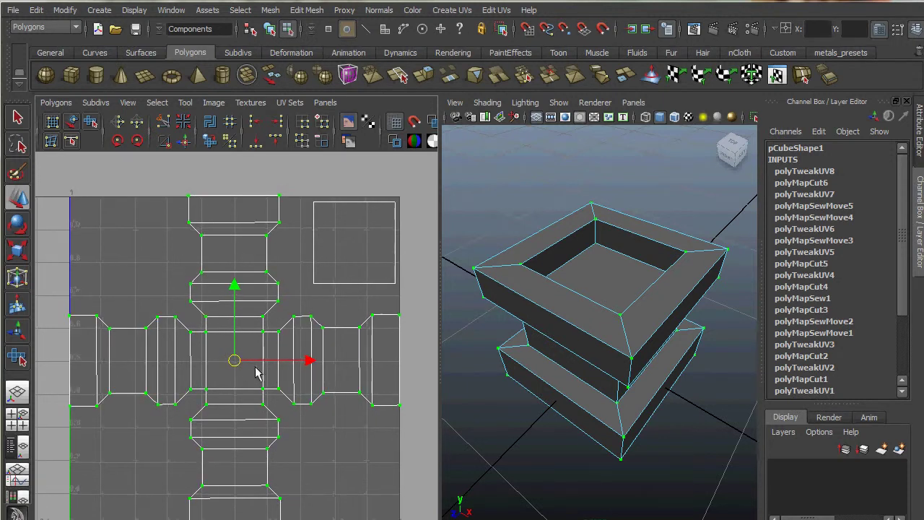
pyautogui.moveTo(235, 366); pyautogui.dragTo(236, 367)
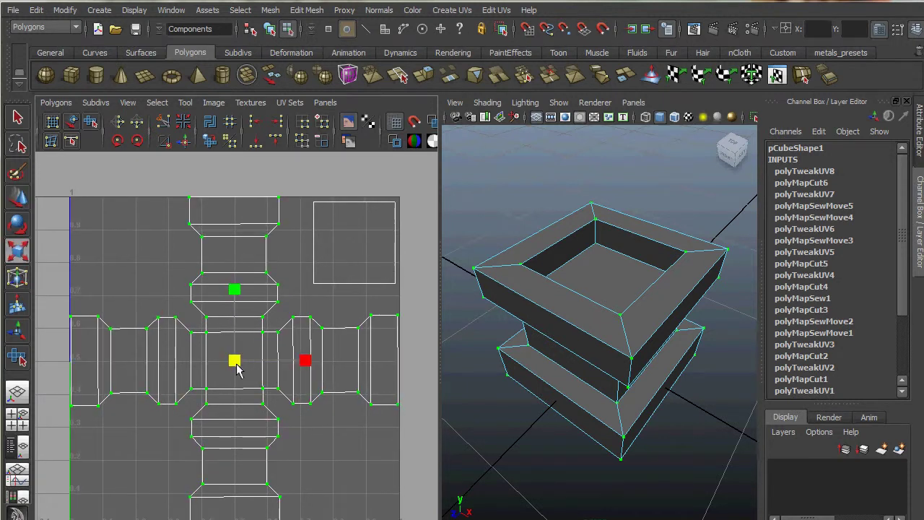
pyautogui.press('super')
pyautogui.press('w')
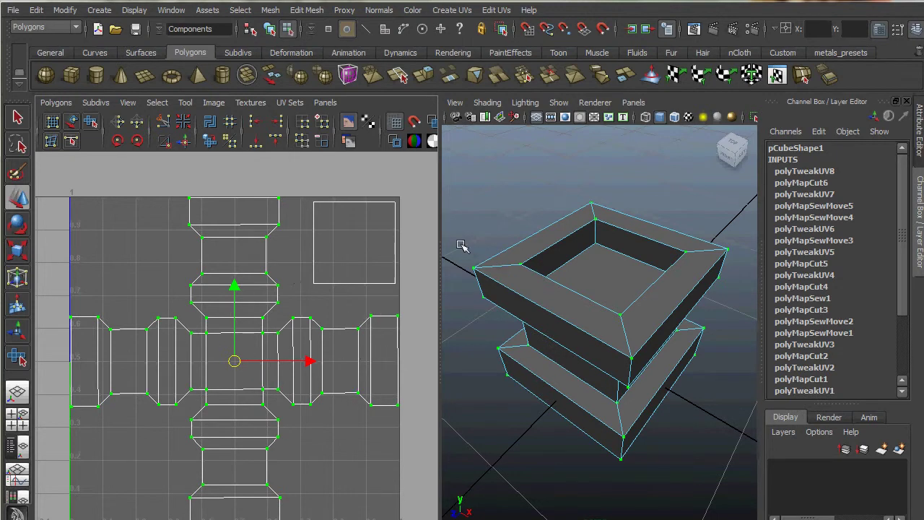
# - Select all UVs of both shells and open the UV Snapshot settings
pyautogui.keyDown('alt'); pyautogui.moveTo(583, 316); pyautogui.dragTo(447, 310); pyautogui.keyUp('alt')
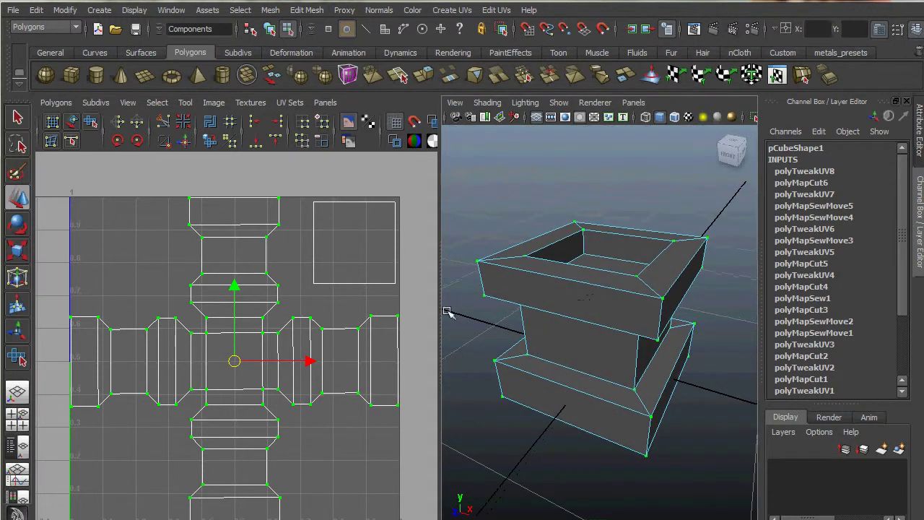
pyautogui.click(428, 312)
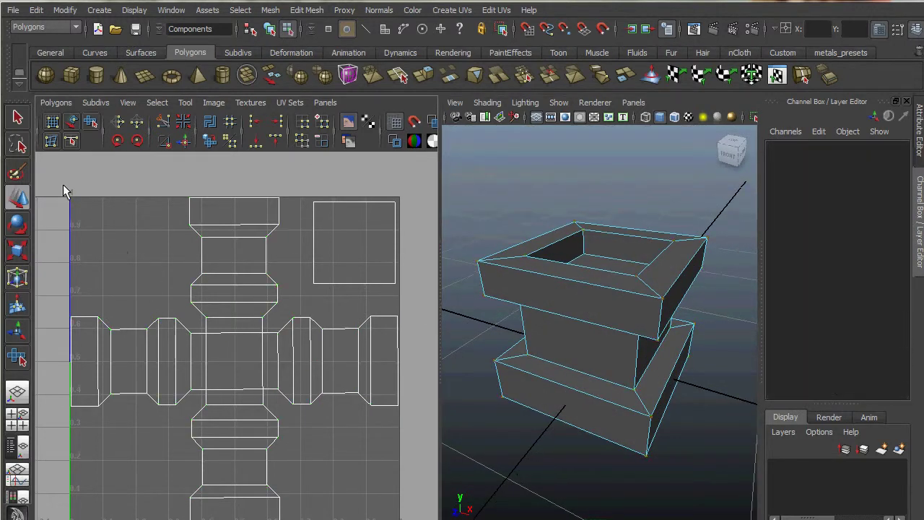
pyautogui.moveTo(63, 189); pyautogui.dragTo(408, 498)
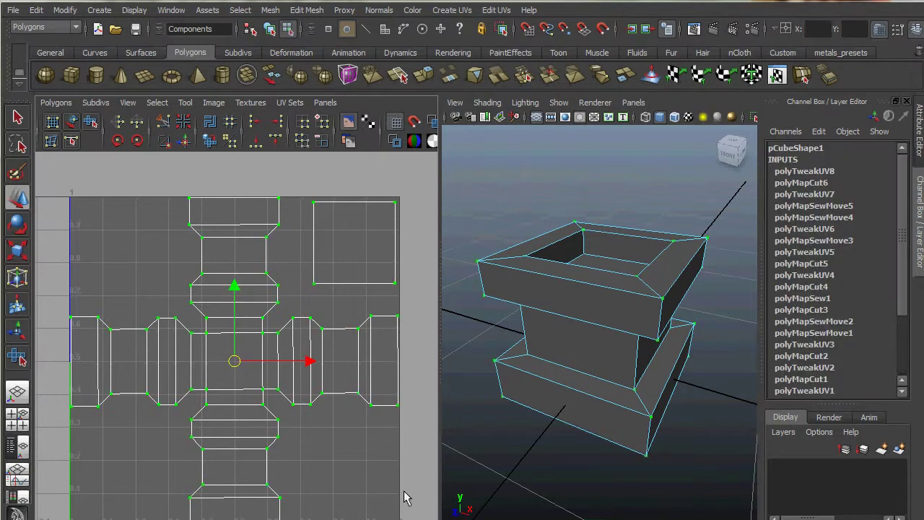
pyautogui.click(56, 102)
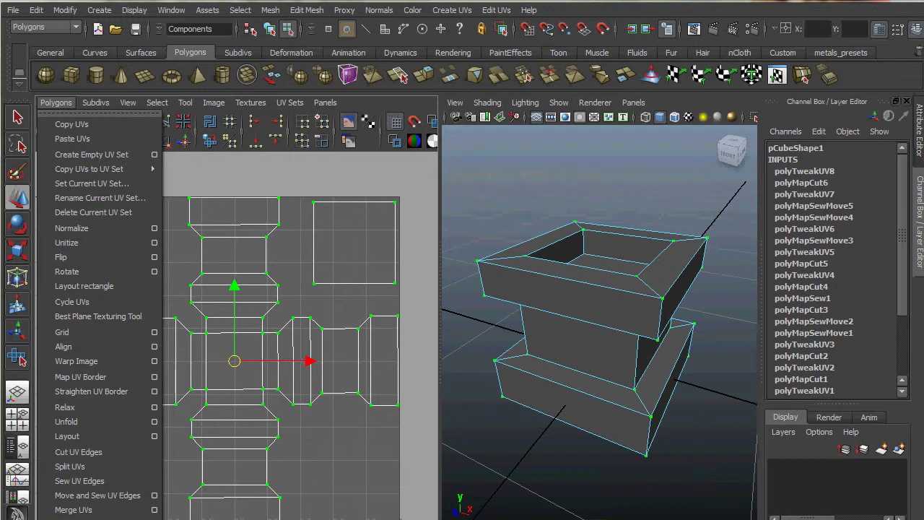
pyautogui.click(116, 518)
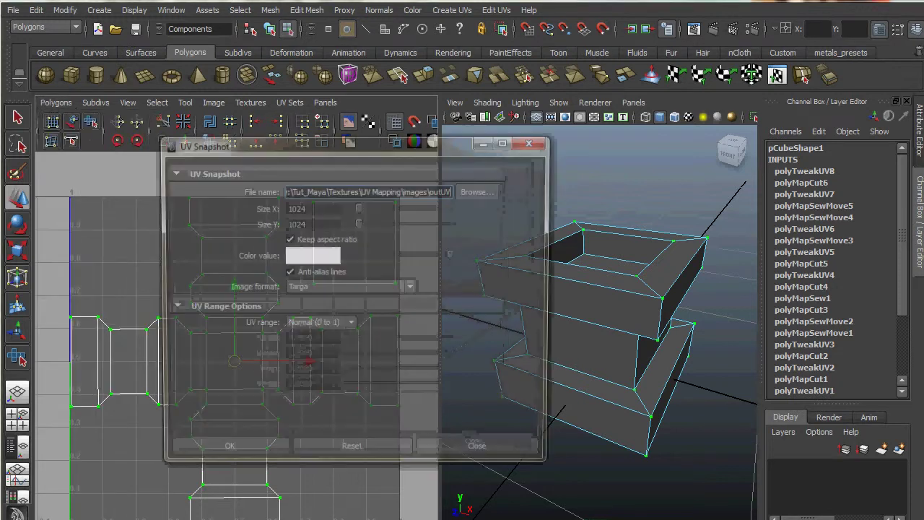
# - Set the snapshot's file name to imageMappingUV2 in the UV Mapping project folder
pyautogui.click(479, 191)
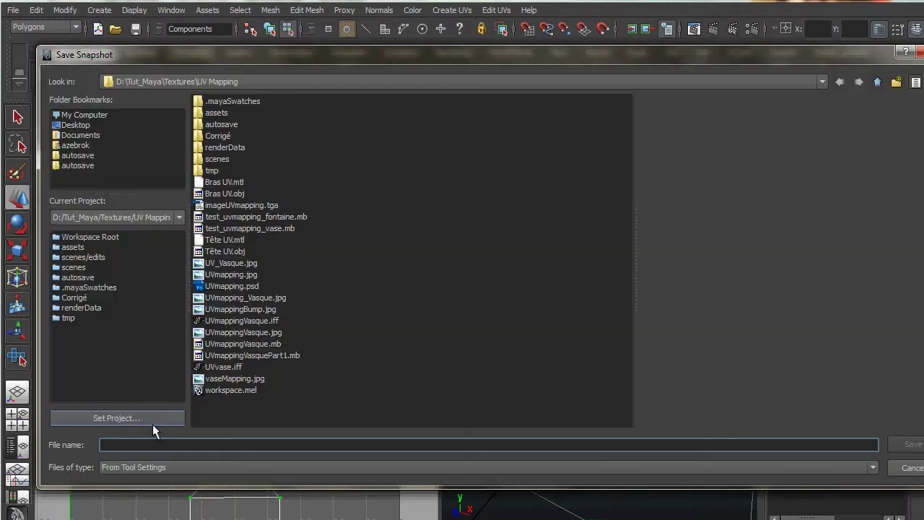
pyautogui.write('im')
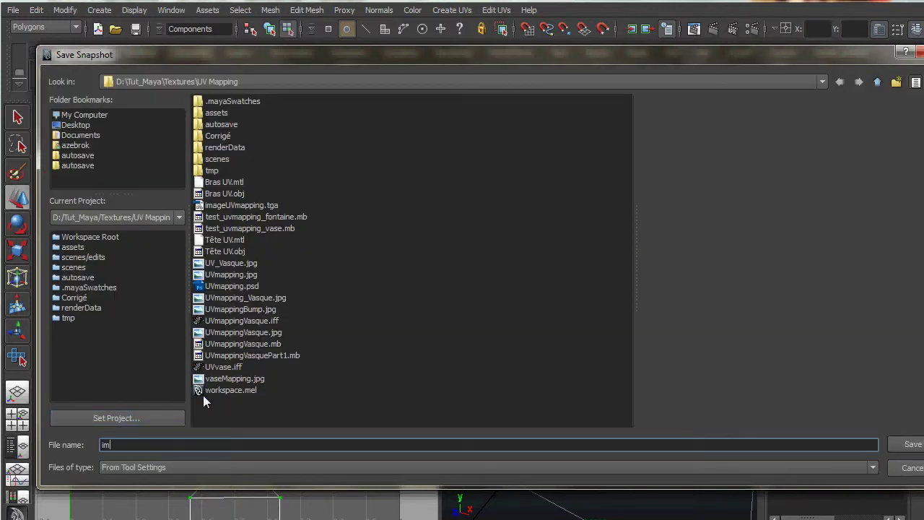
pyautogui.write('ageMappingUV2')
pyautogui.click(911, 444)
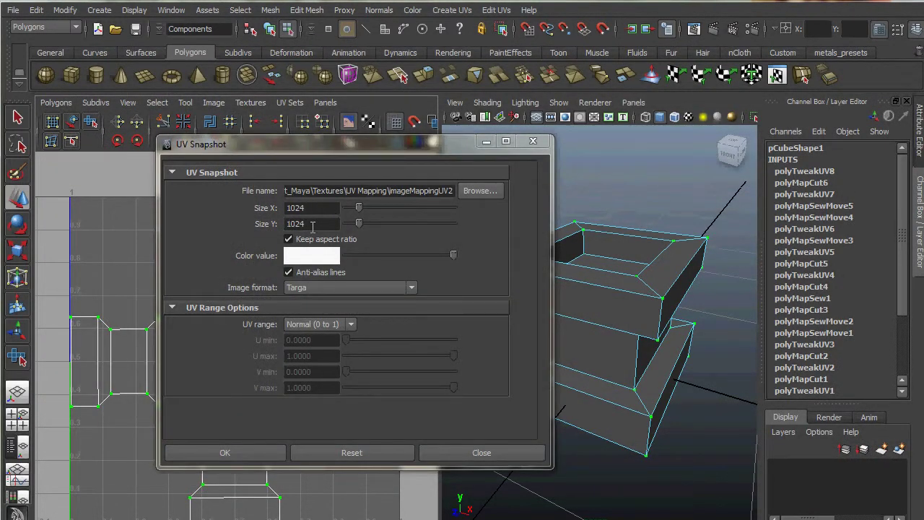
# - Keep Targa as the image format and export the UV snapshot
pyautogui.click(315, 288)
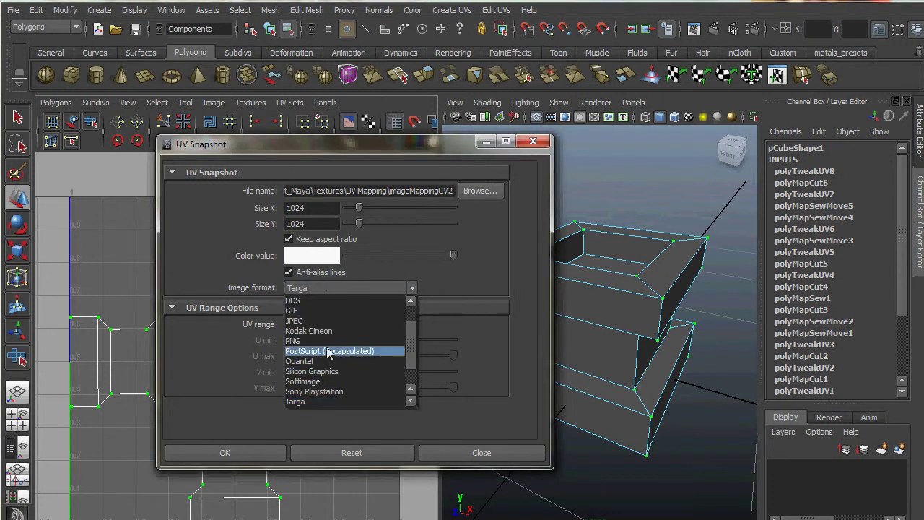
pyautogui.click(324, 290)
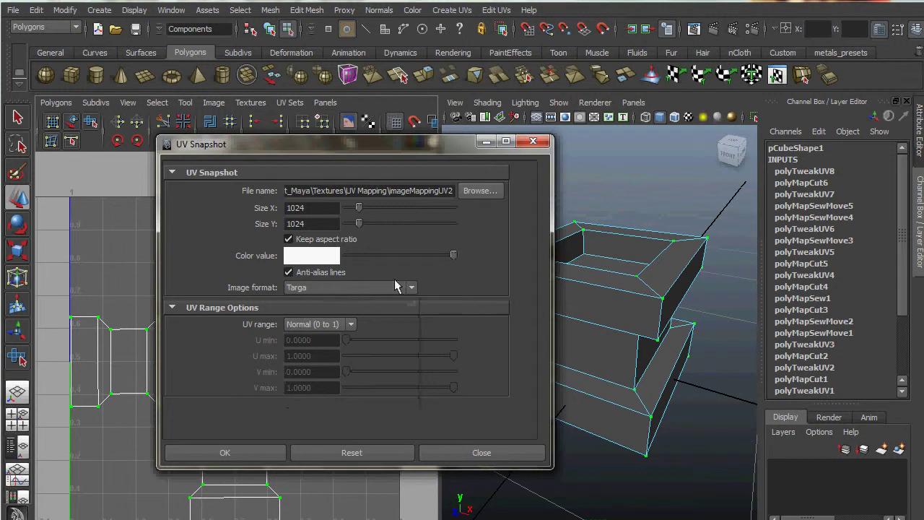
pyautogui.click(208, 458)
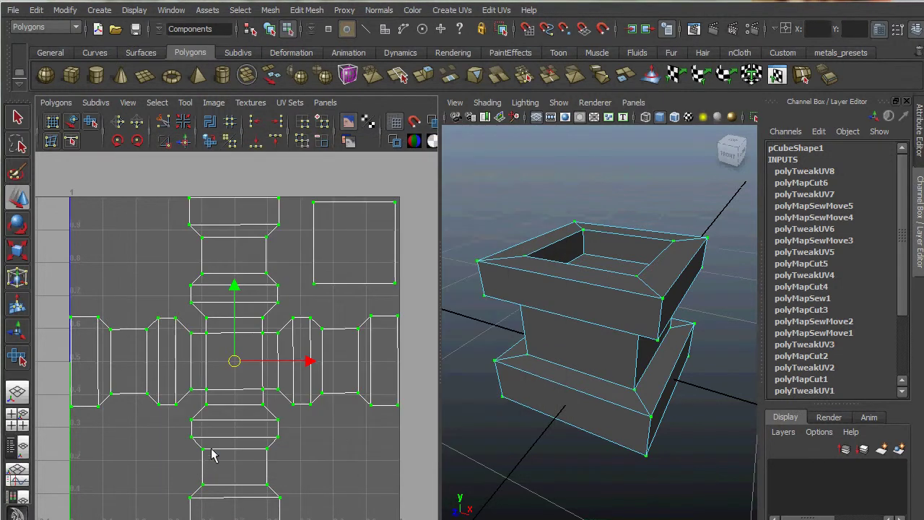